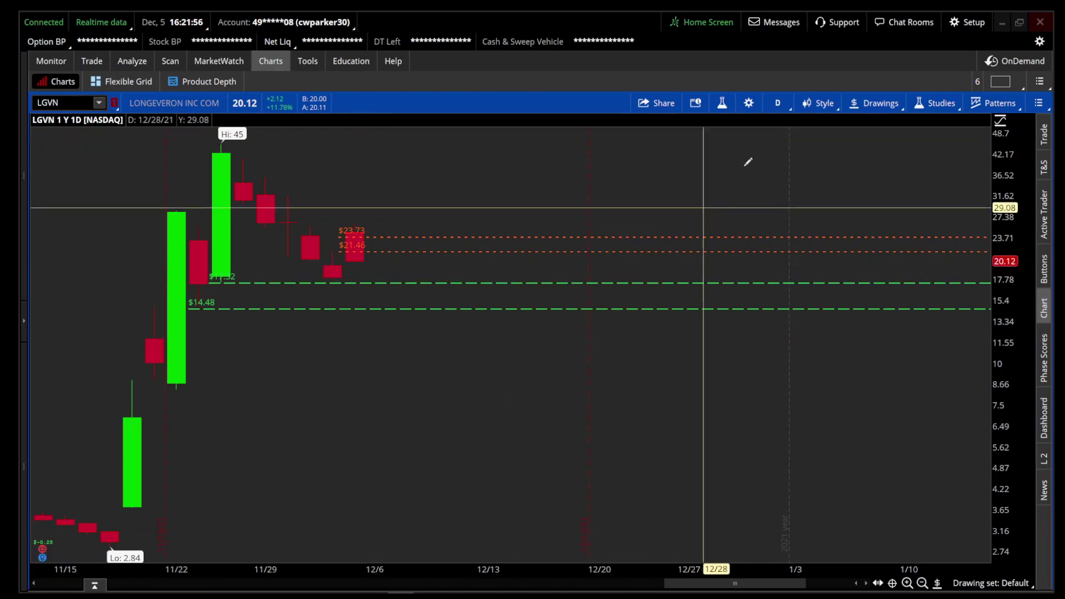
# Switch the LGVN chart to the 10-day, 5-minute time frame and focus on the latest trading days.
pyautogui.click(777, 103)
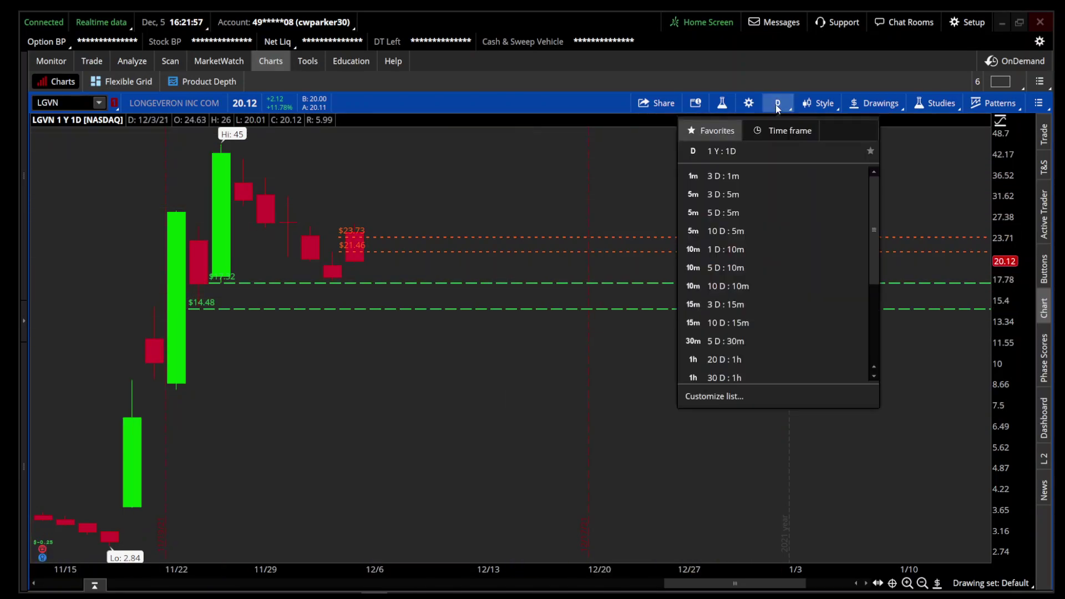
pyautogui.click(786, 230)
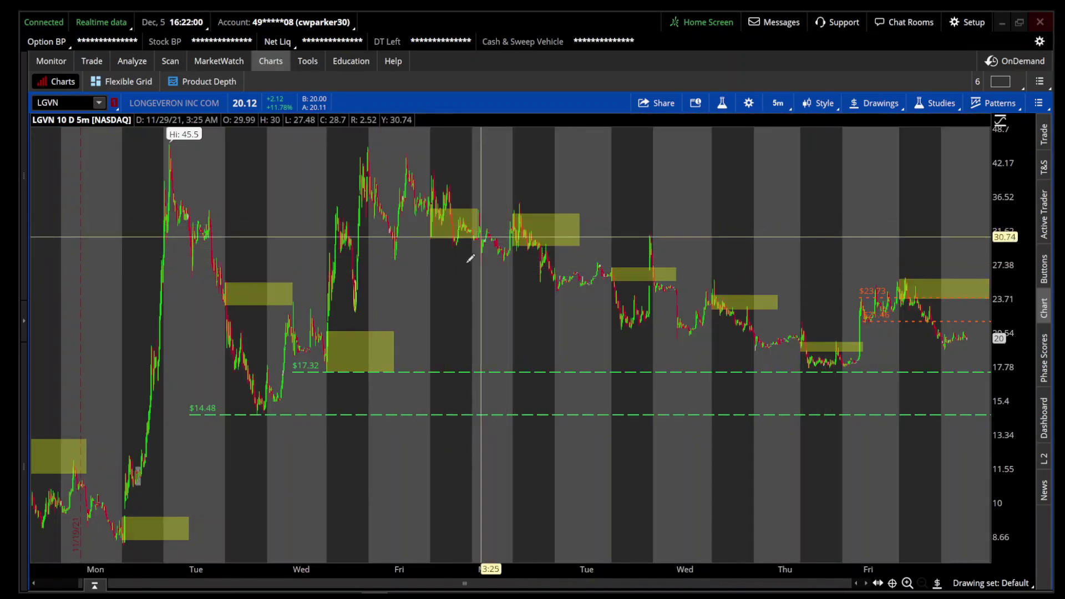
pyautogui.moveTo(111, 288); pyautogui.dragTo(278, 288)
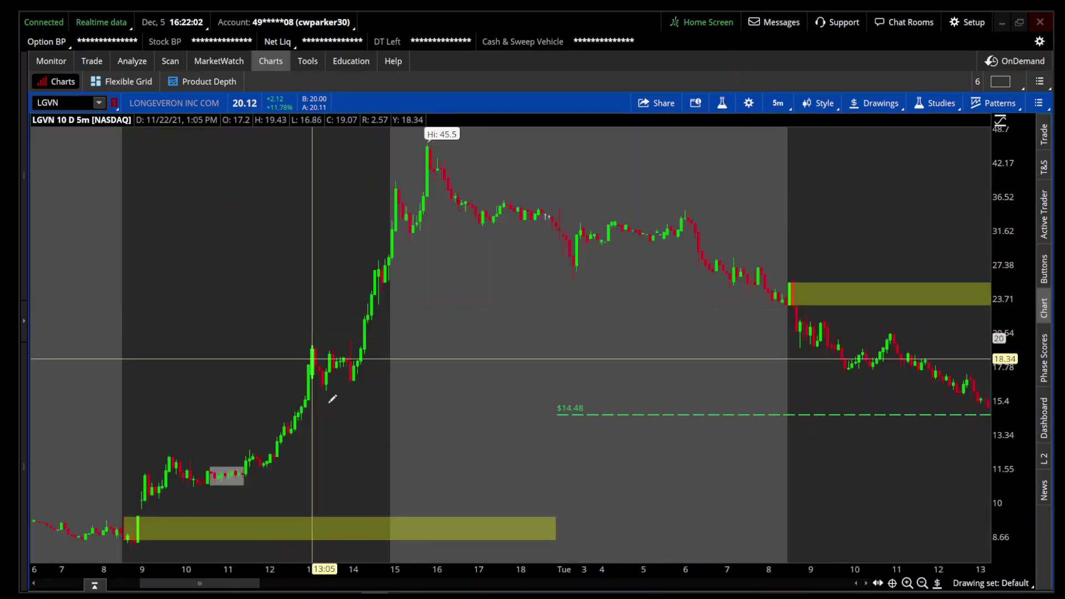
pyautogui.moveTo(244, 588); pyautogui.dragTo(781, 577)
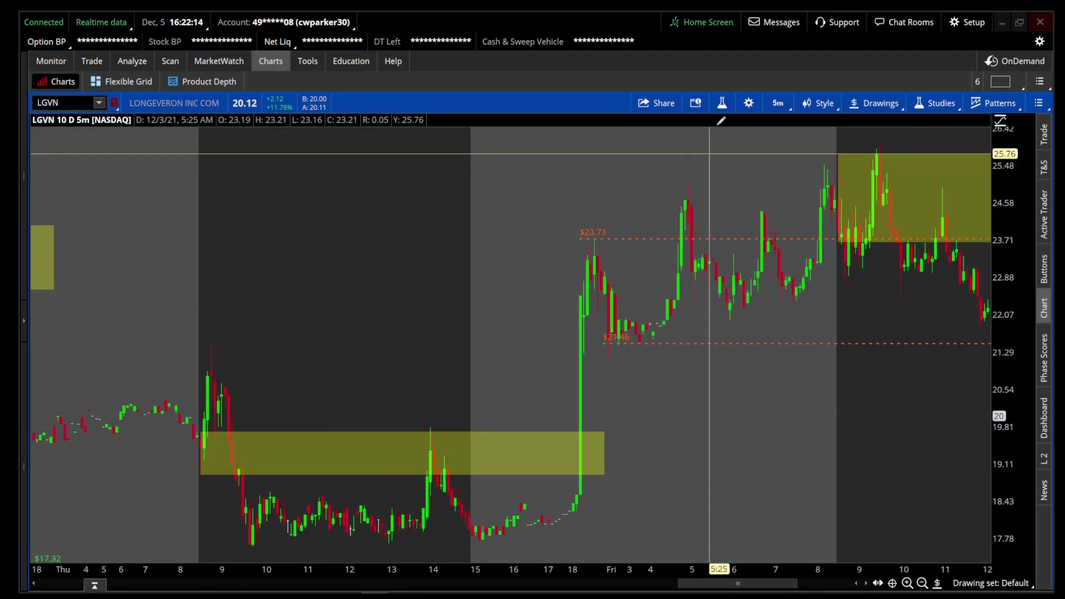
# Find the FIBONACCI_EXPANSION_LEVELS_PREVIOUS_HIGH_LOW_CLOSE_CURRENT_OPEN_BASE study by searching "fib" and add it to the chart.
pyautogui.click(723, 102)
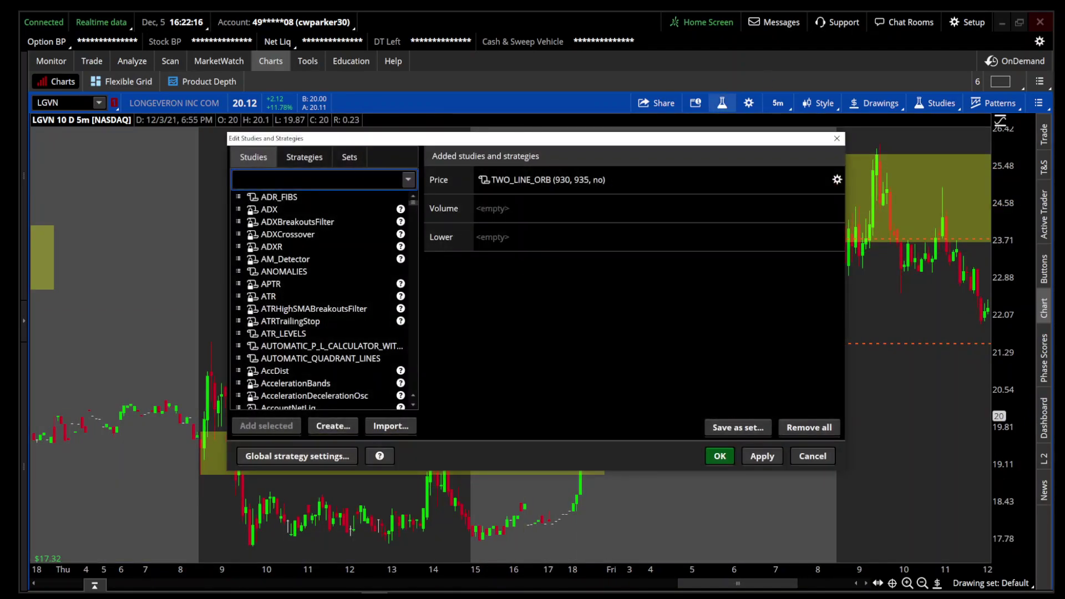
pyautogui.write('fi')
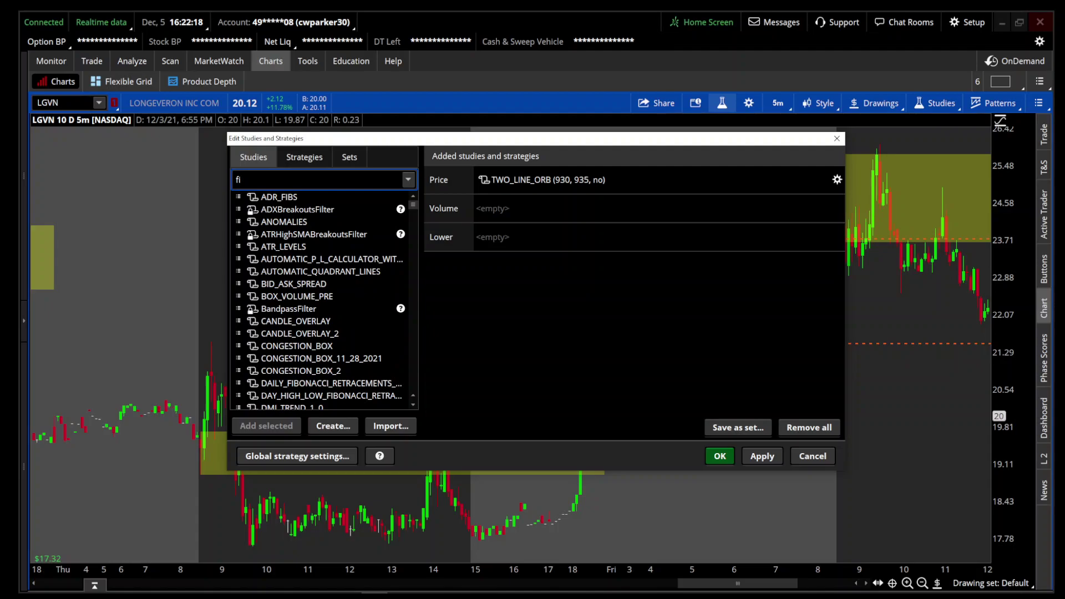
pyautogui.write('b')
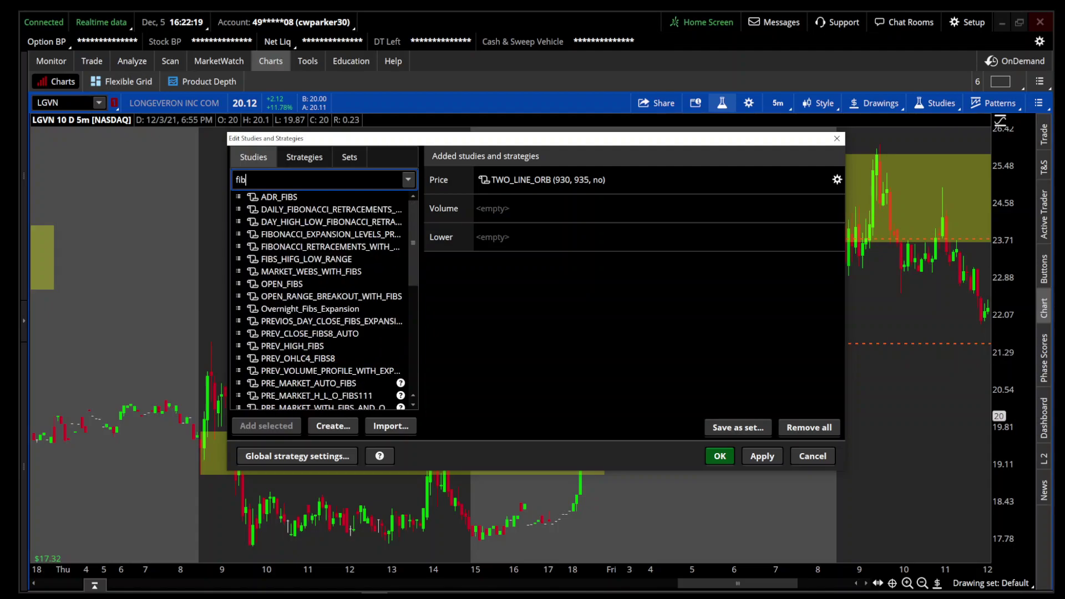
pyautogui.click(353, 235)
pyautogui.click(266, 426)
pyautogui.click(719, 456)
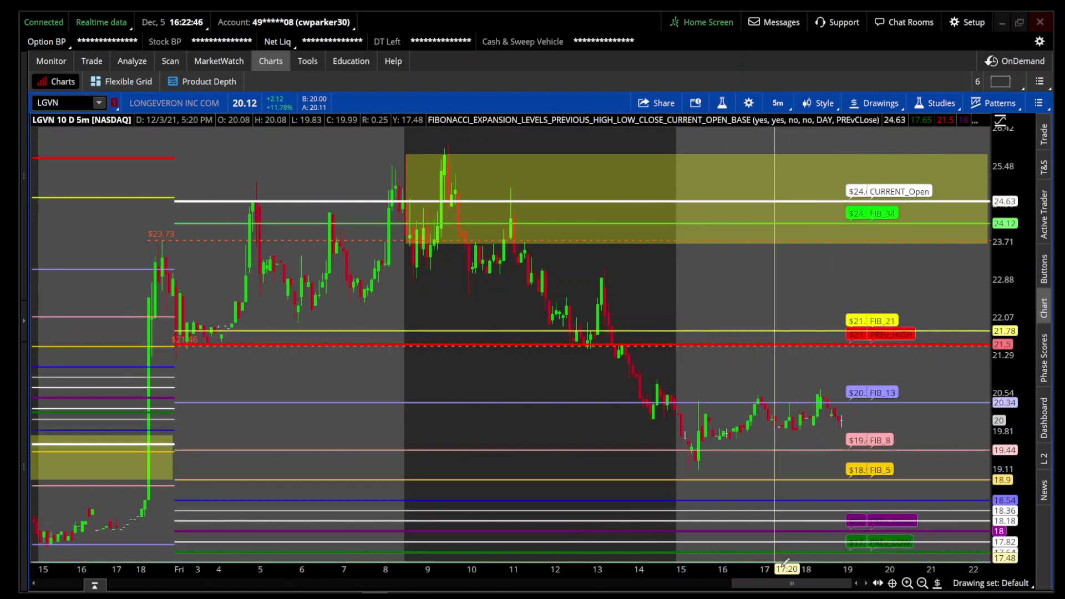
pyautogui.moveTo(791, 587); pyautogui.dragTo(724, 594)
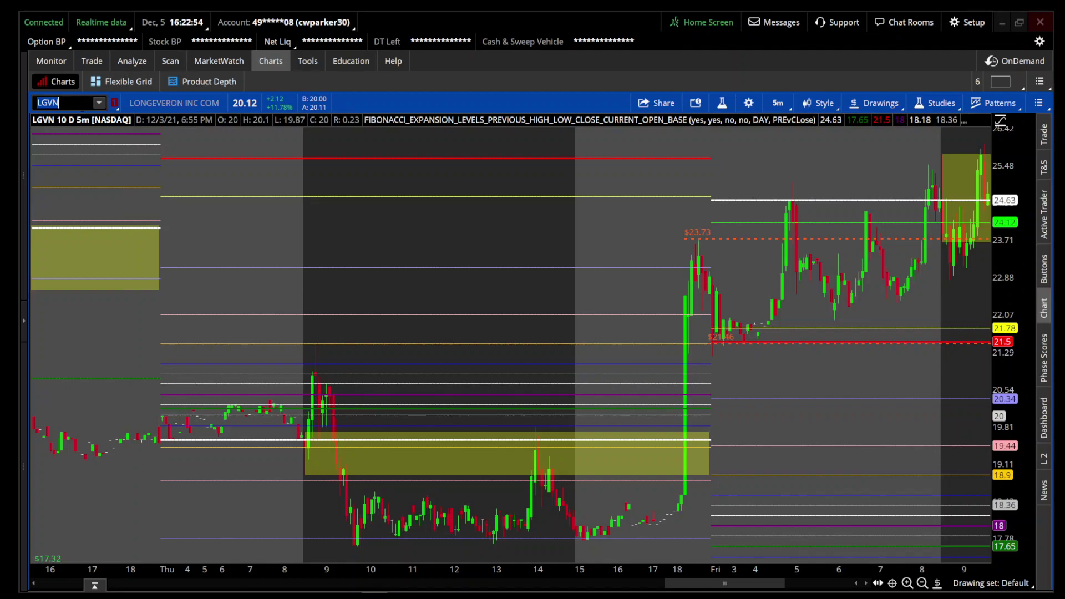
# Load the SPY chart and examine the Fibonacci expansion levels over its last two sessions.
pyautogui.write('SPY')
pyautogui.press('Return')
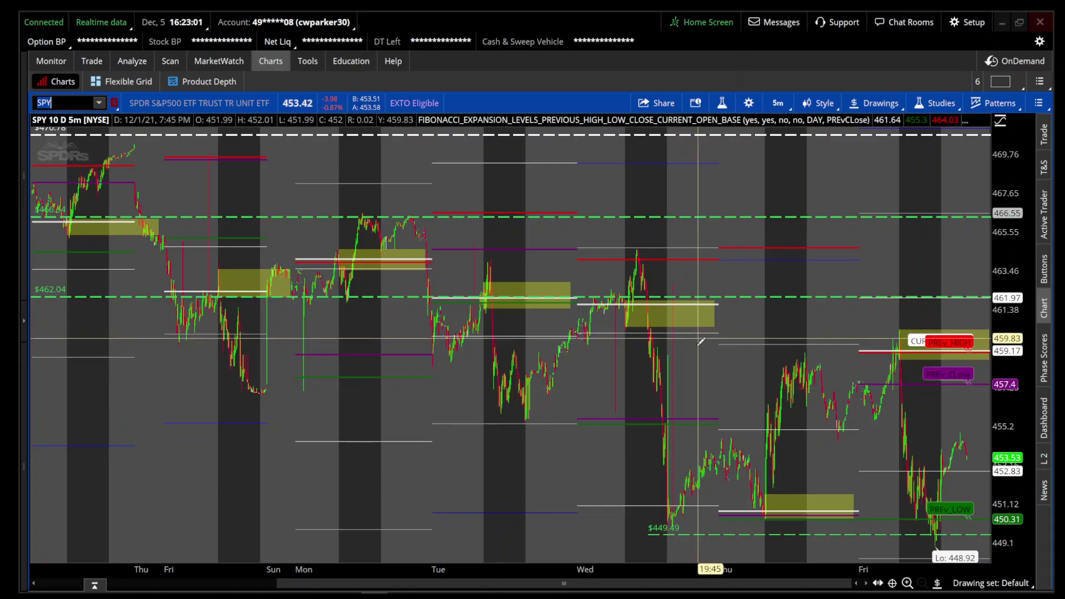
pyautogui.moveTo(687, 353); pyautogui.dragTo(982, 356)
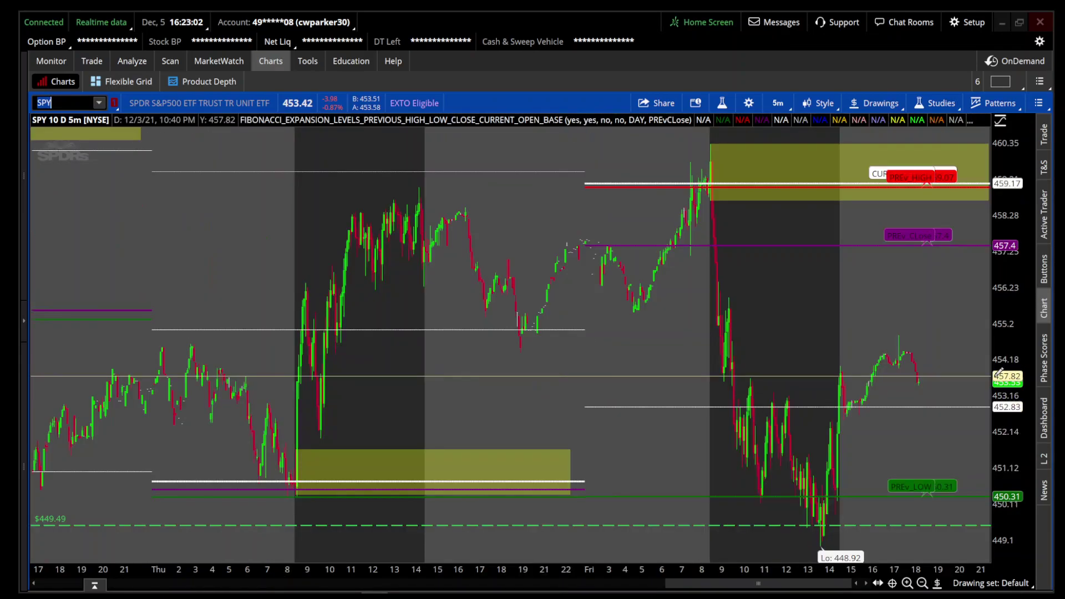
pyautogui.click(922, 583)
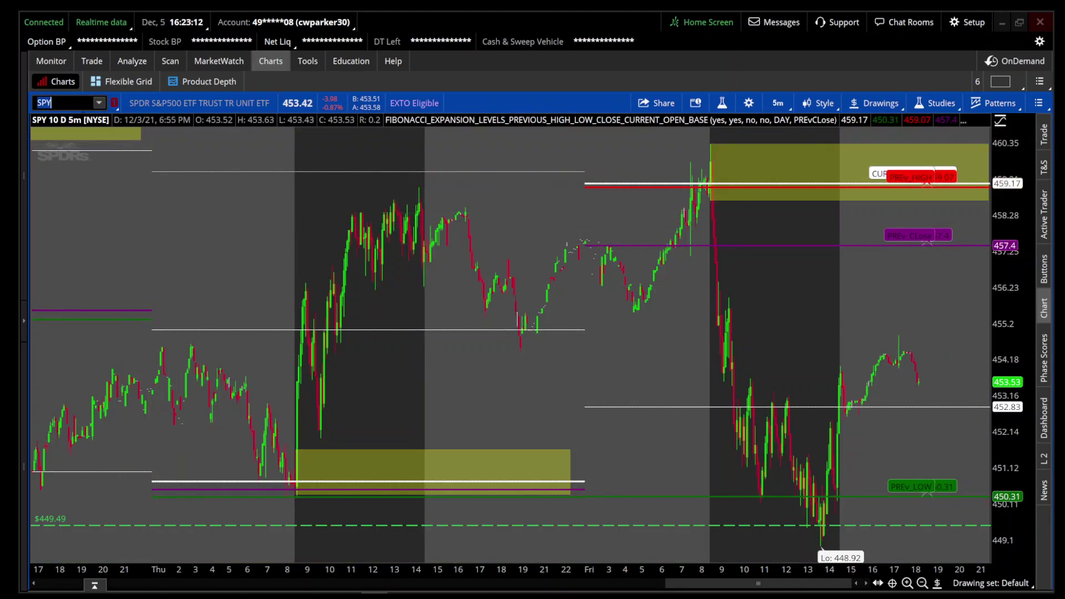
# Load the TSLA chart, inspect the expansion levels around the December 1 session, and restore automatic scaling.
pyautogui.write('TSLA')
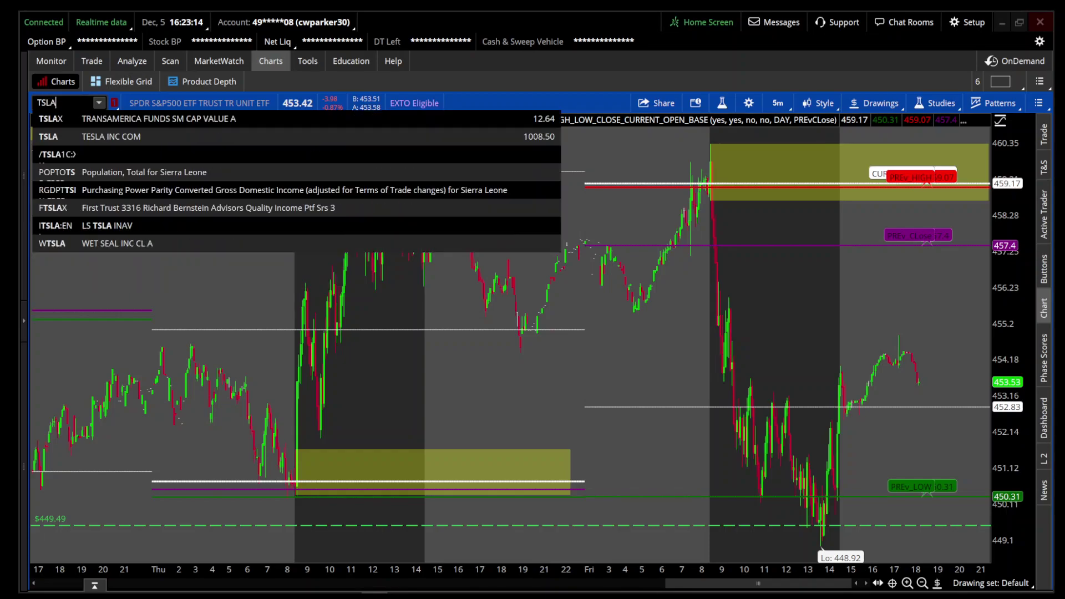
pyautogui.press('Return')
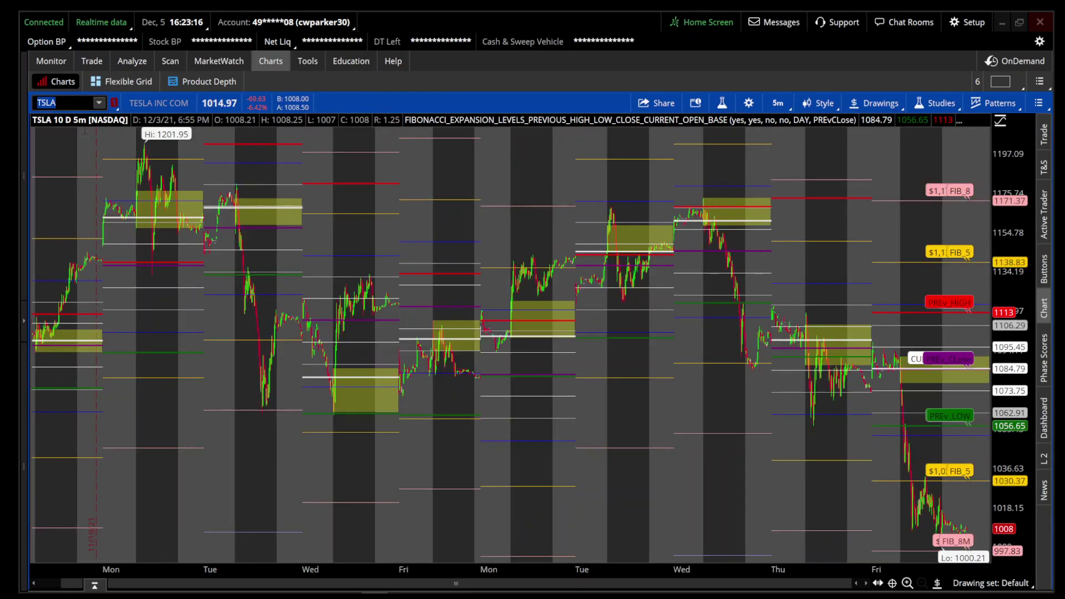
pyautogui.moveTo(589, 333); pyautogui.dragTo(999, 259)
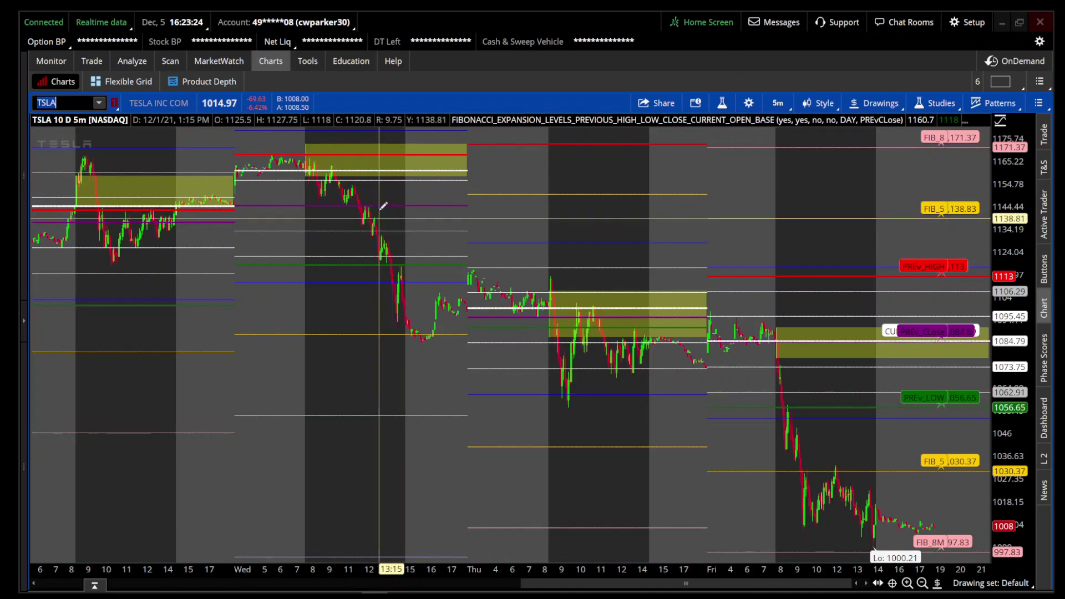
pyautogui.moveTo(190, 233); pyautogui.dragTo(596, 283)
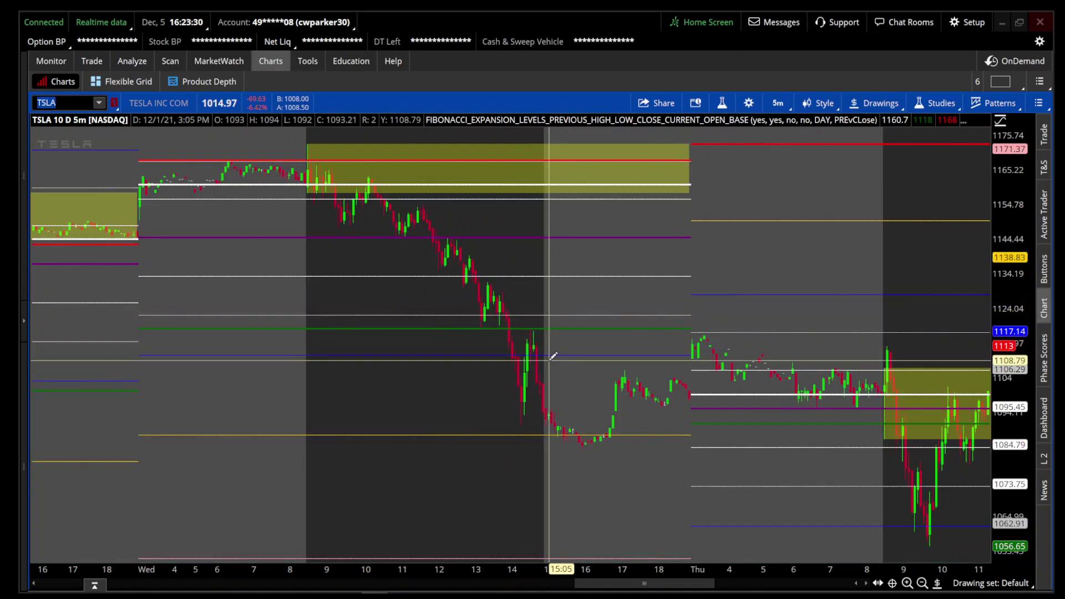
pyautogui.moveTo(1009, 224); pyautogui.dragTo(1019, 478)
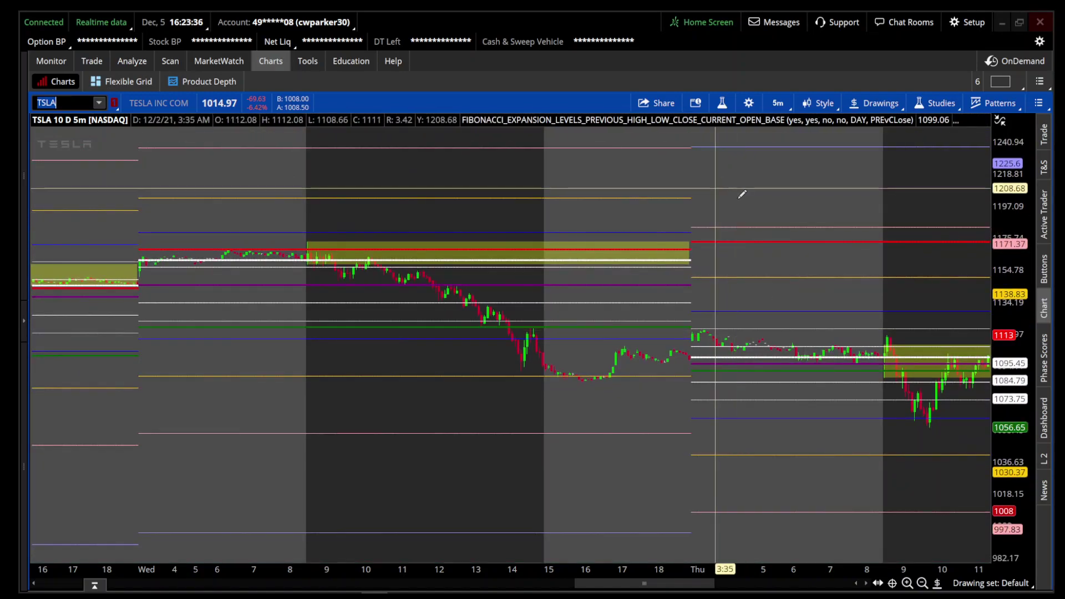
pyautogui.rightClick(719, 193)
pyautogui.click(756, 201)
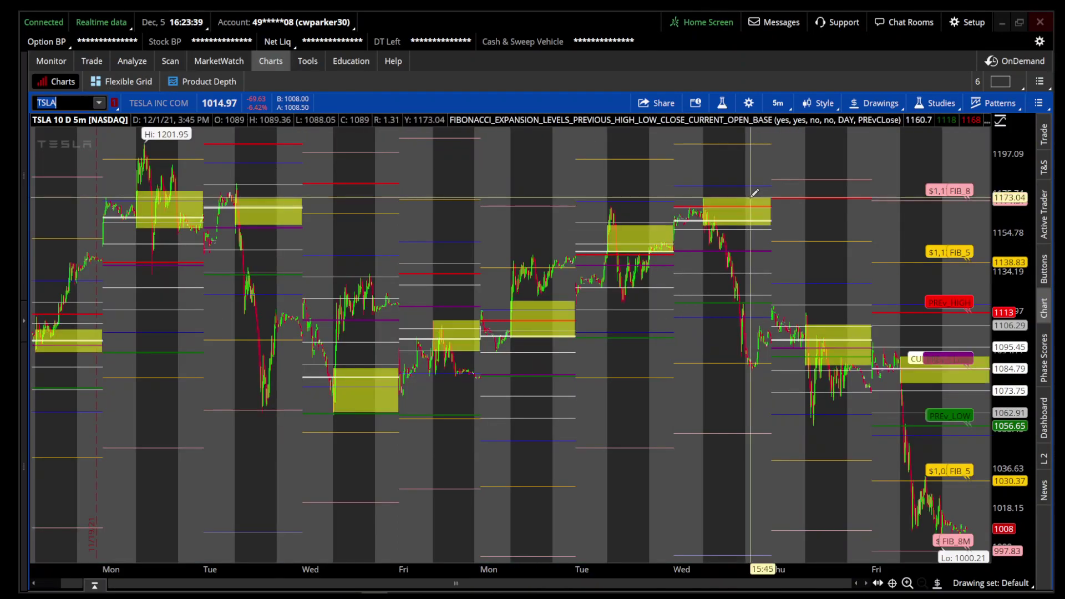
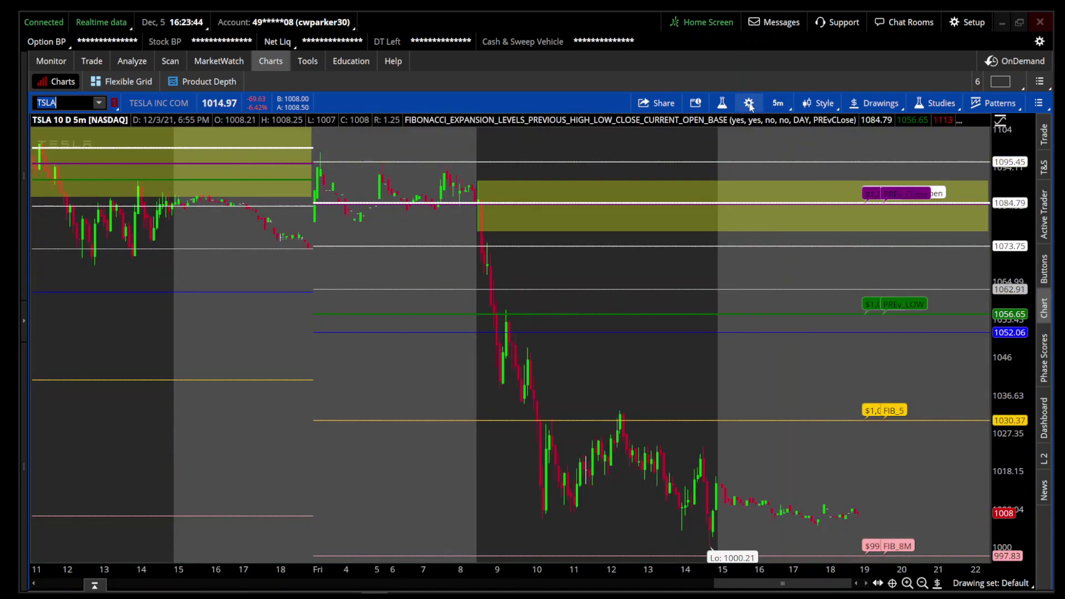
# Set the Fibonacci expansion study's fibbase to CURRENT_Open and check the shifted levels on the TSLA chart.
pyautogui.click(723, 102)
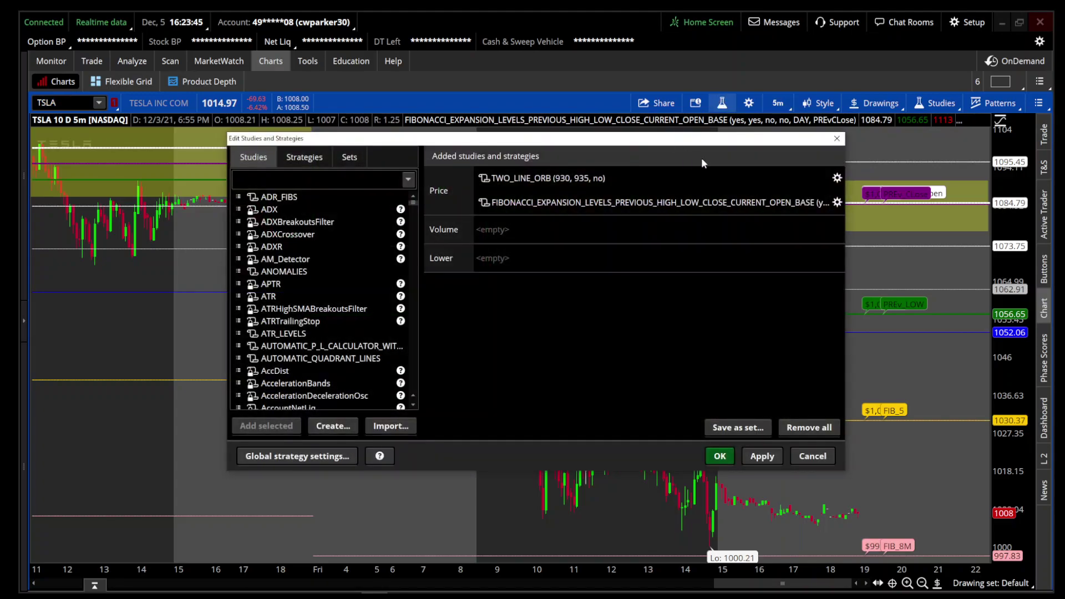
pyautogui.click(837, 203)
pyautogui.click(560, 303)
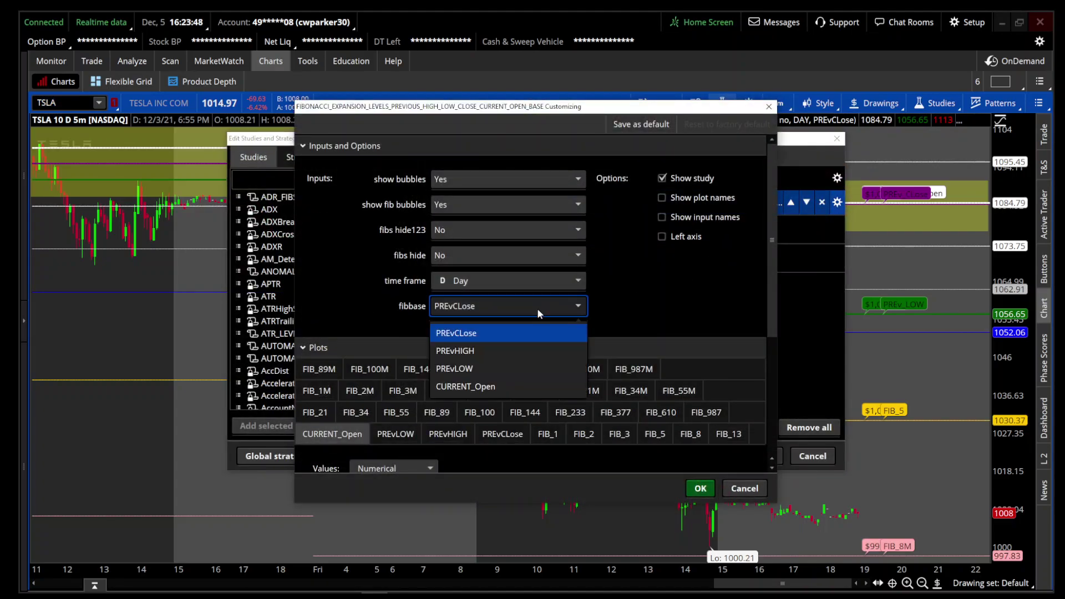
pyautogui.click(531, 386)
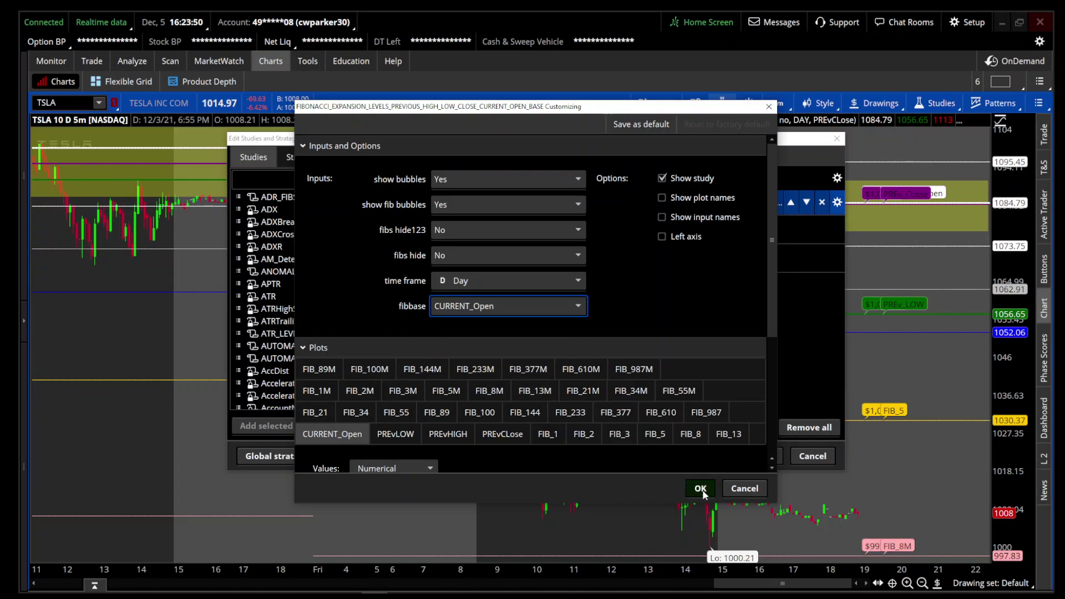
pyautogui.click(702, 489)
pyautogui.click(720, 456)
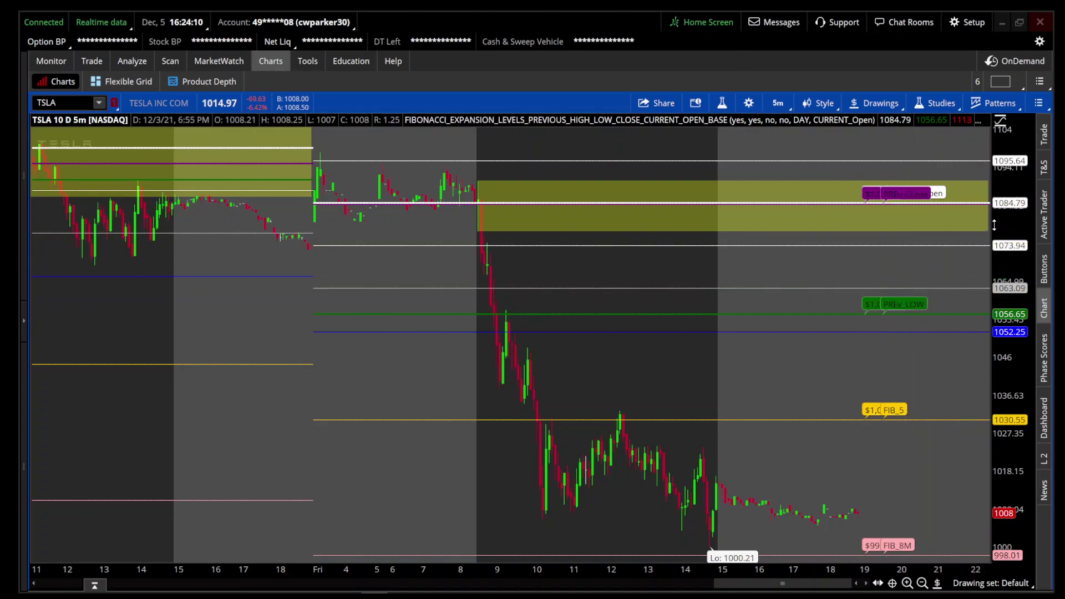
pyautogui.moveTo(1007, 191); pyautogui.dragTo(1042, 395)
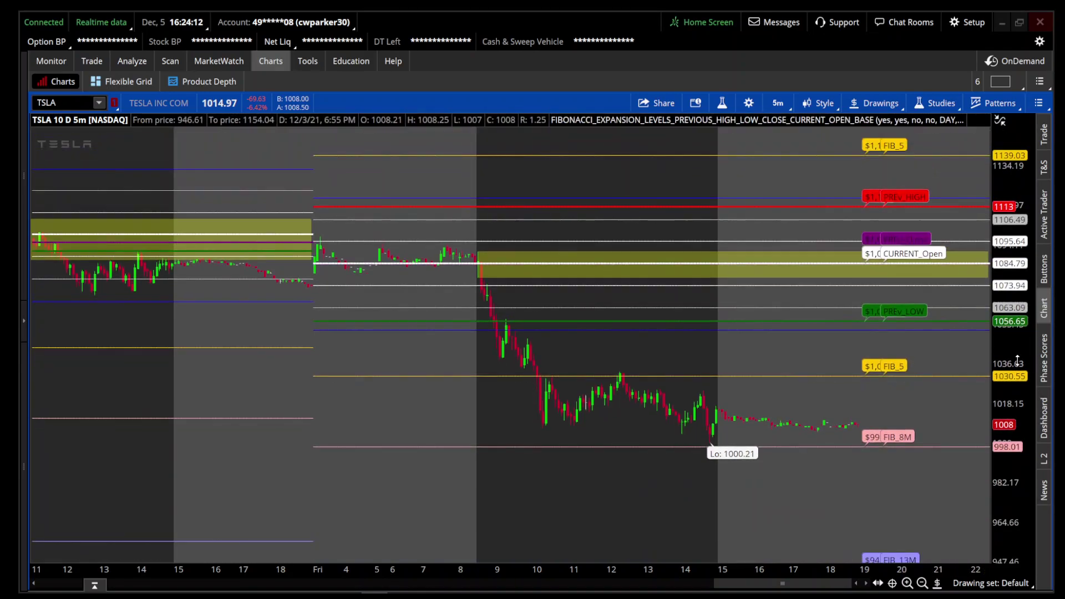
pyautogui.rightClick(739, 180)
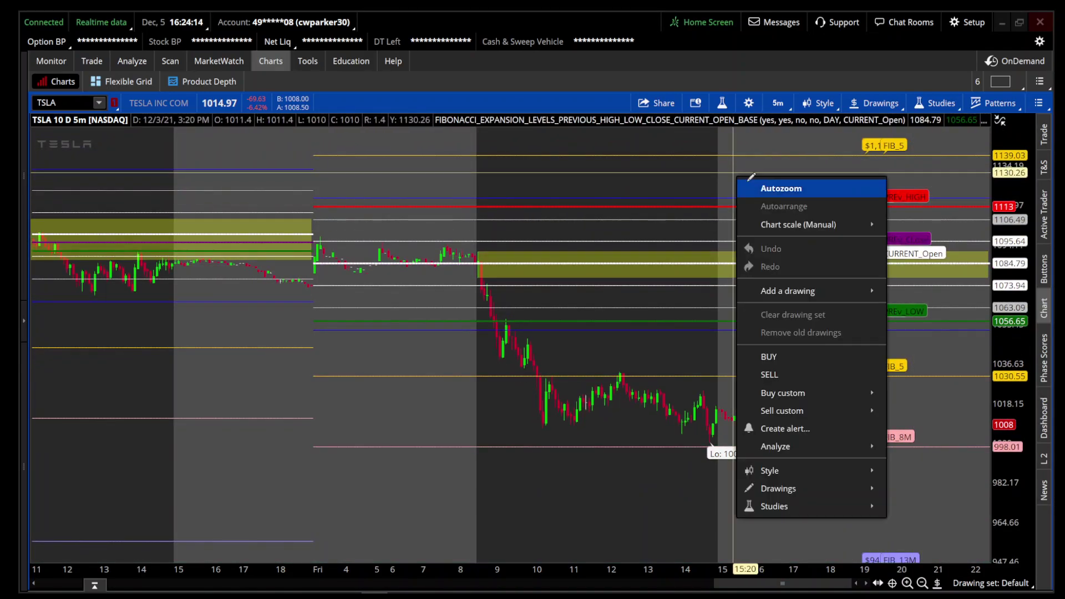
pyautogui.click(749, 180)
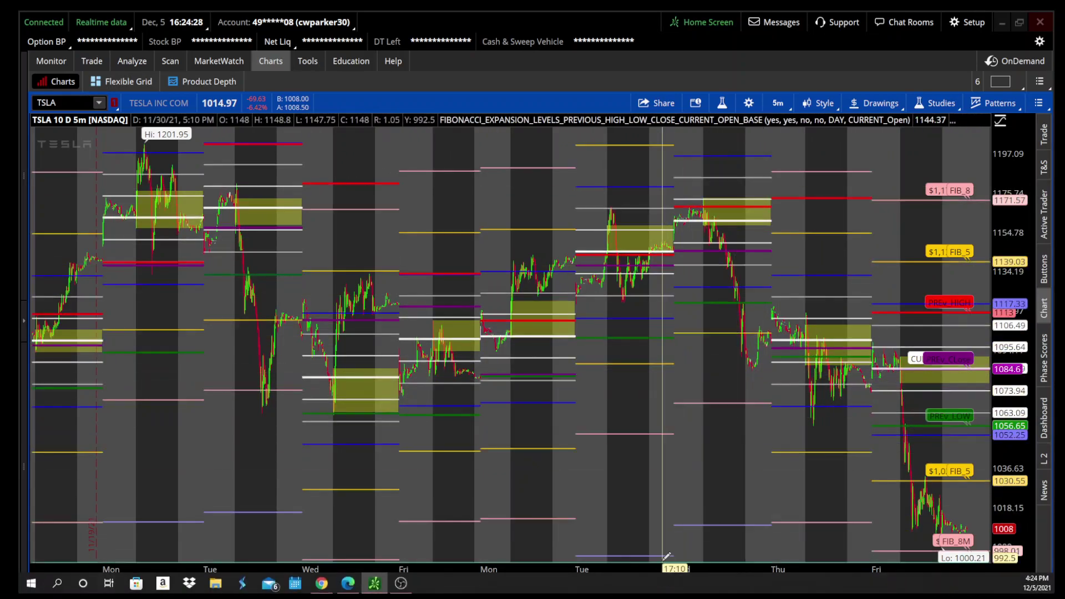
# Extend the TSLA chart's time interval to 30 days with a 5-minute aggregation period.
pyautogui.moveTo(665, 585); pyautogui.dragTo(531, 595)
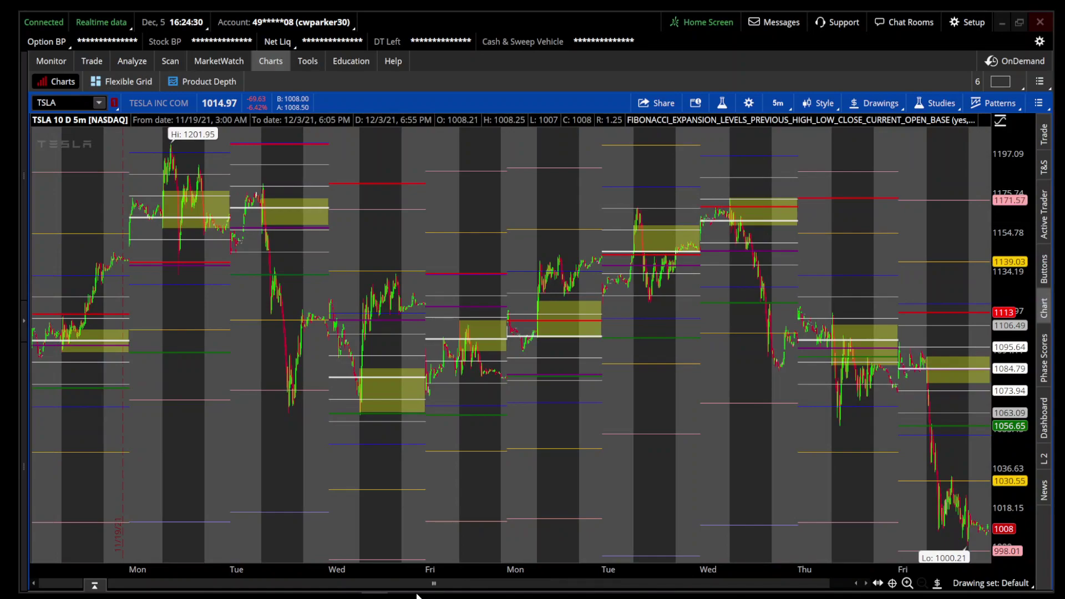
pyautogui.click(778, 103)
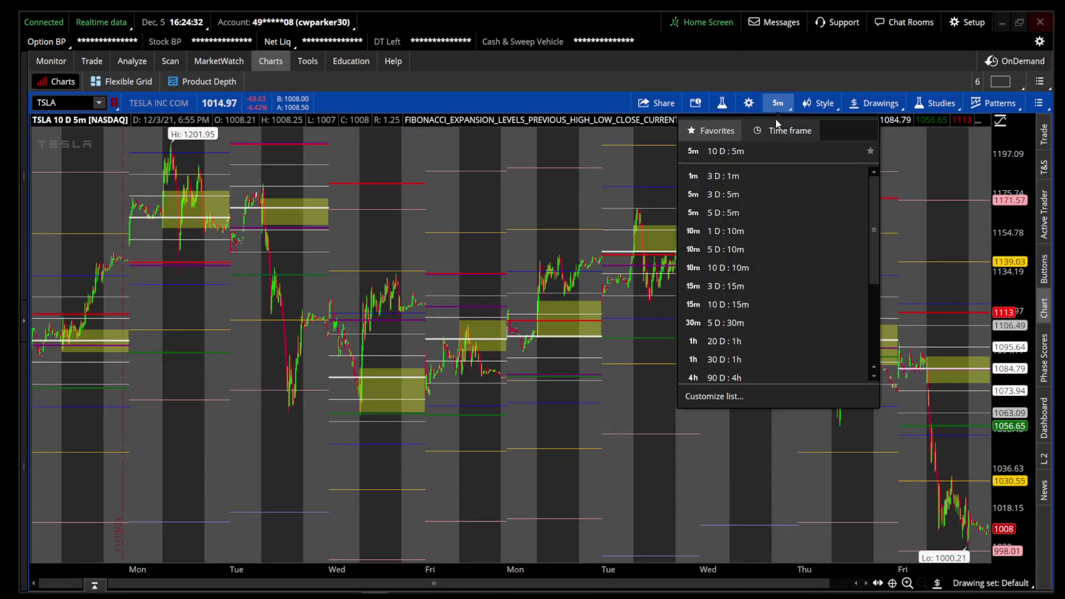
pyautogui.click(783, 130)
pyautogui.click(810, 217)
pyautogui.click(814, 312)
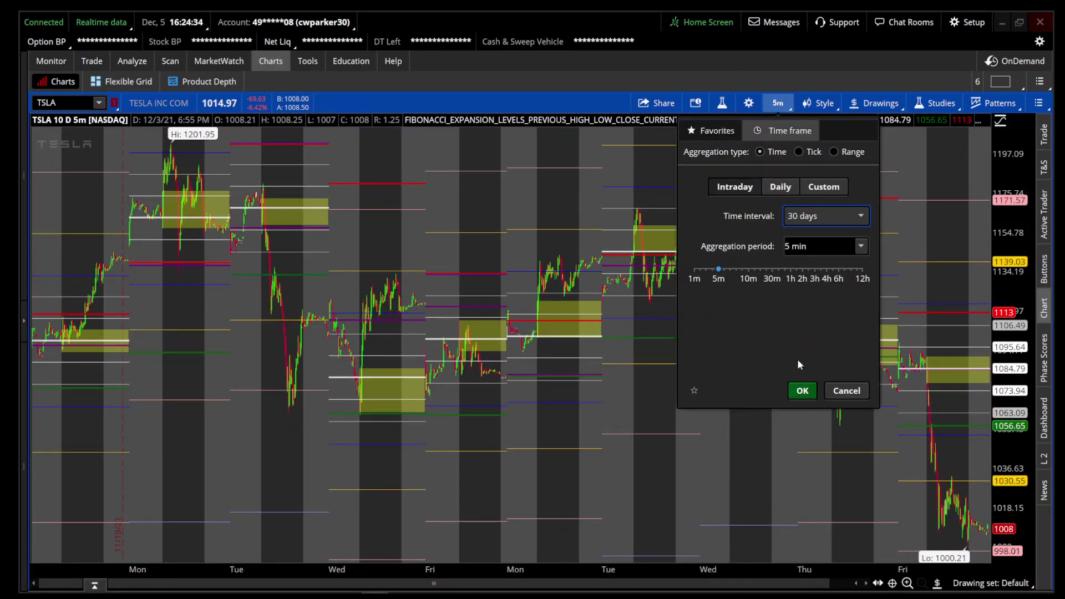
pyautogui.click(802, 390)
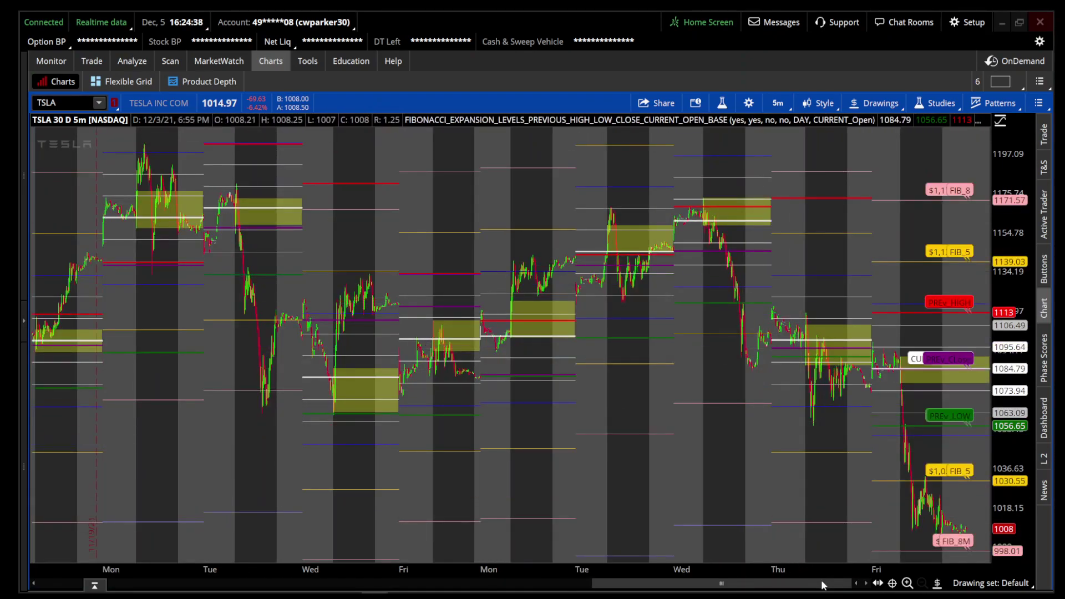
# Examine how TSLA's price moves against the expansion levels and opening range in the November 16 and 17 sessions.
pyautogui.moveTo(823, 586); pyautogui.dragTo(691, 587)
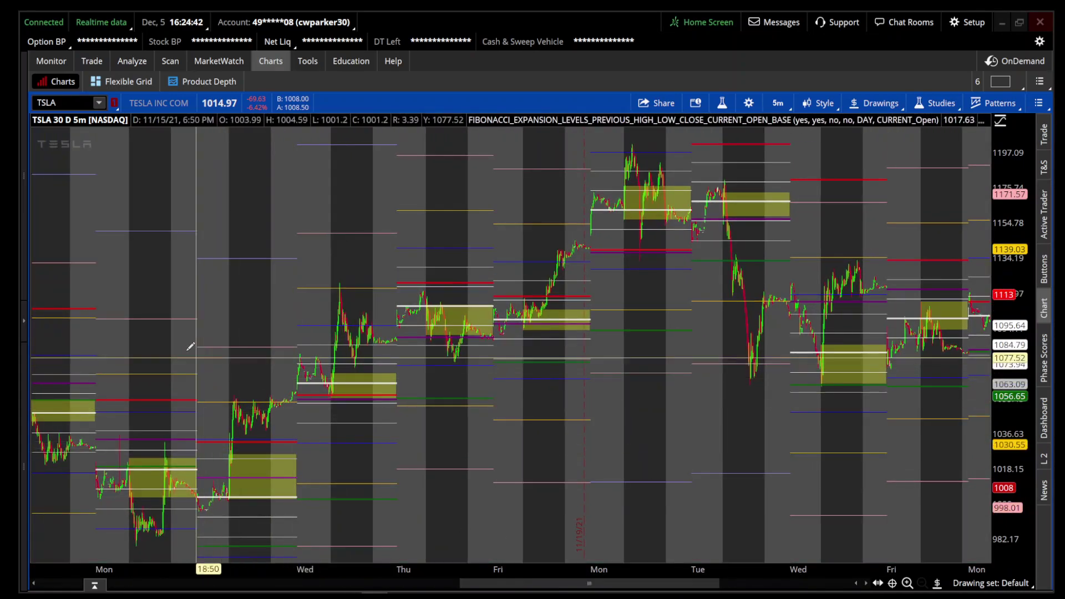
pyautogui.moveTo(186, 422); pyautogui.dragTo(513, 382)
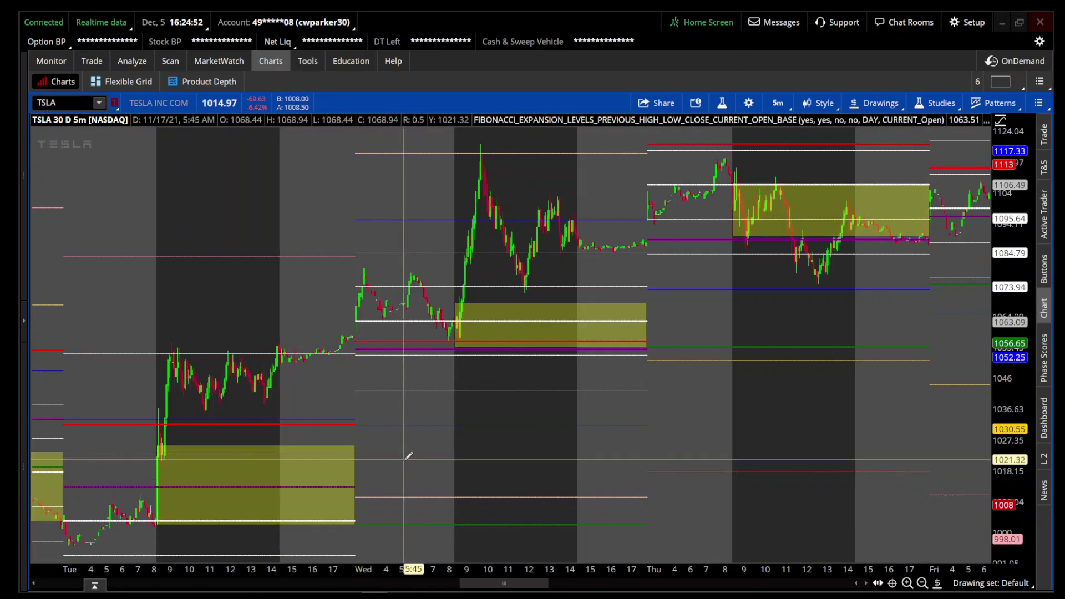
pyautogui.moveTo(355, 458); pyautogui.dragTo(105, 444)
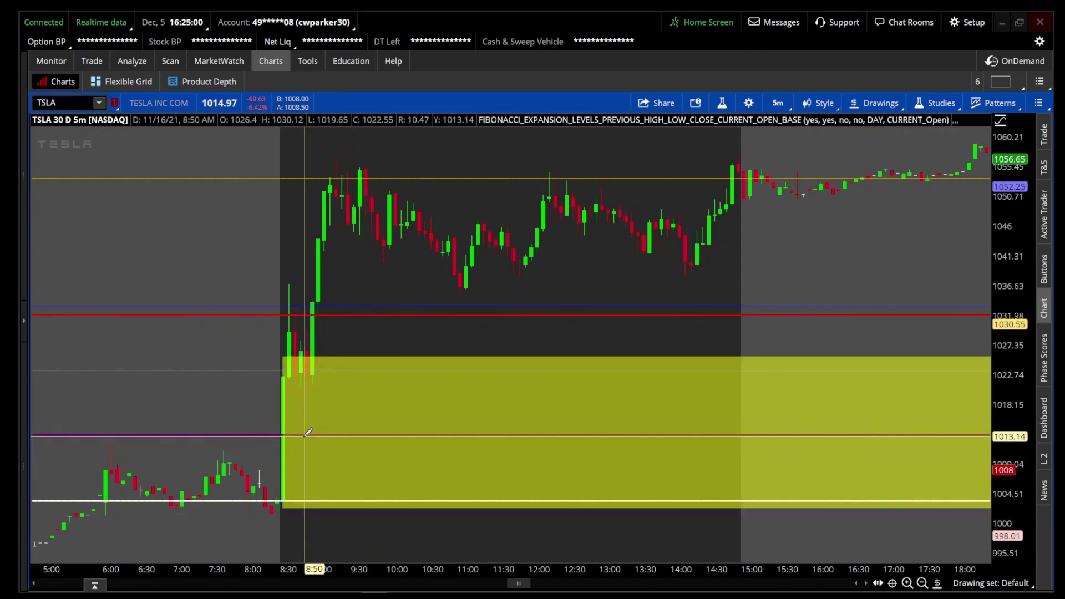
pyautogui.scroll(3, 252, 454)
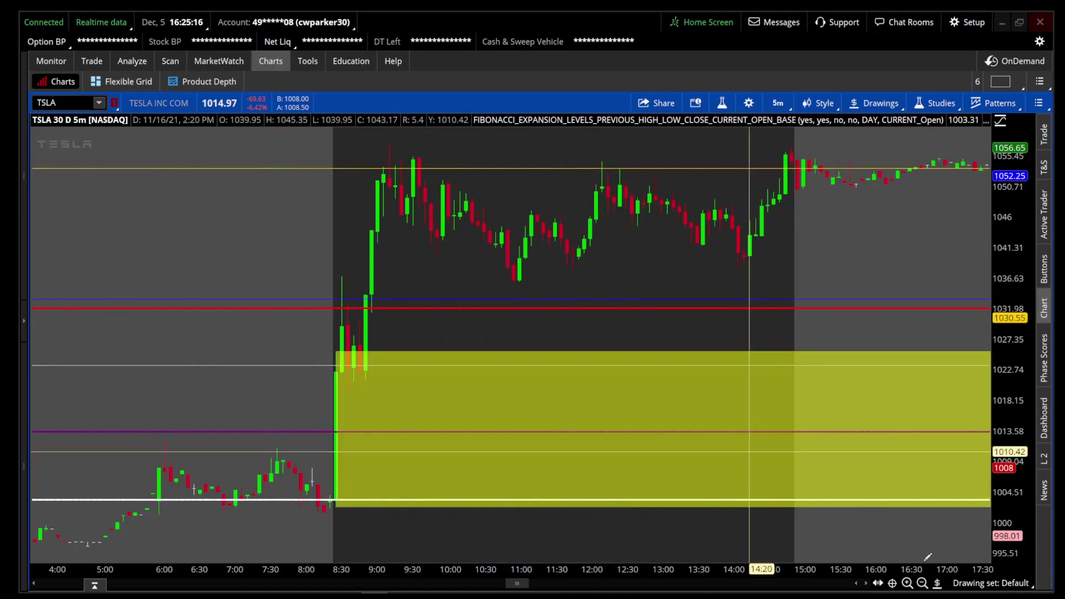
pyautogui.click(922, 583)
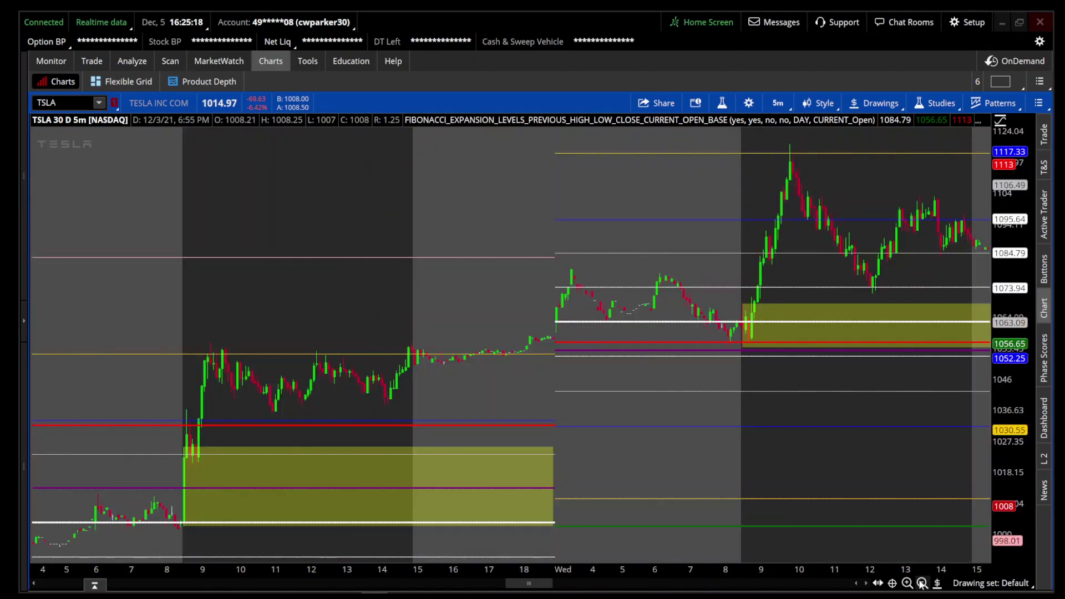
# Examine how TSLA's price moves between the daily expansion levels in the November 17 session and the sessions after it.
pyautogui.click(922, 583)
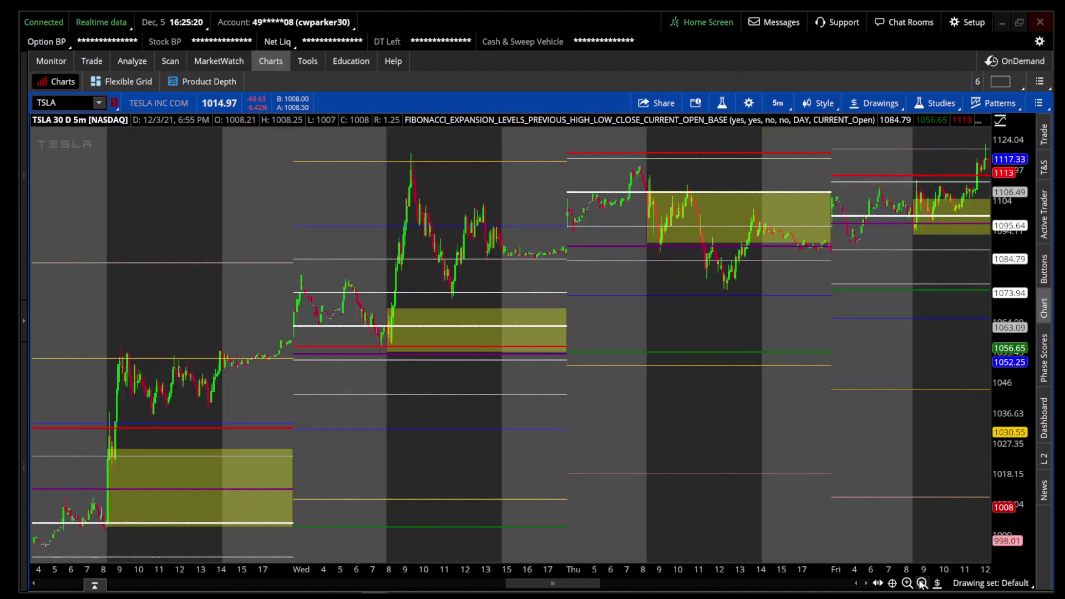
pyautogui.moveTo(262, 444); pyautogui.dragTo(681, 449)
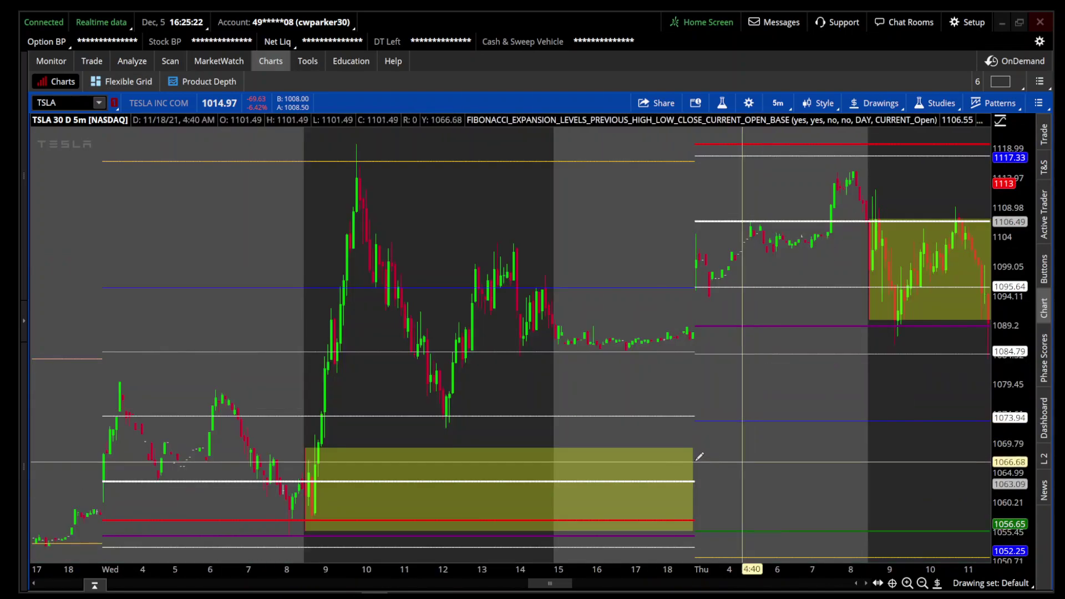
pyautogui.moveTo(162, 352); pyautogui.dragTo(688, 414)
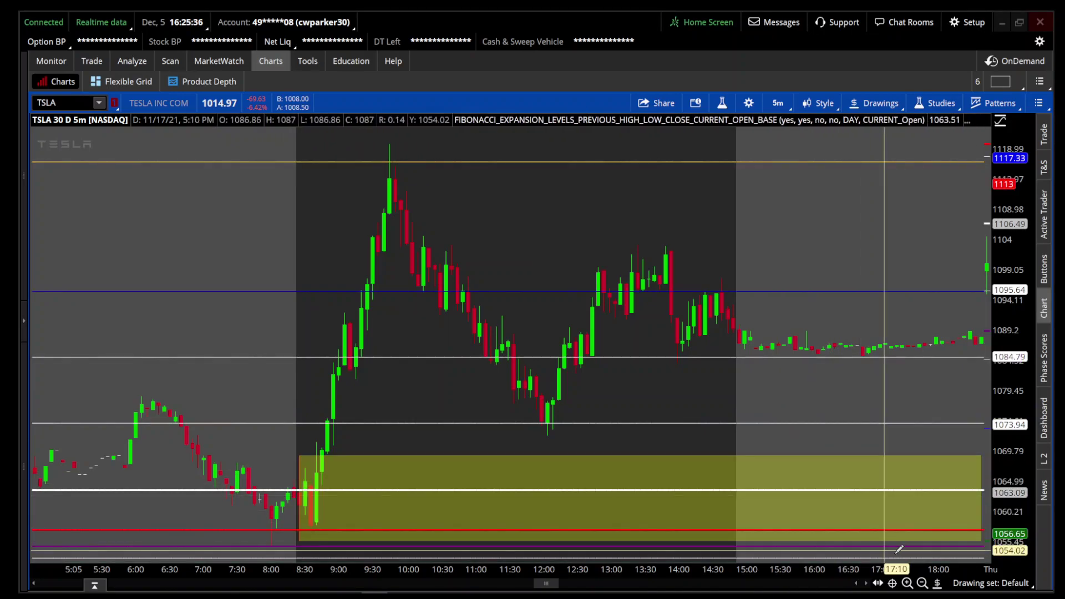
pyautogui.click(922, 582)
pyautogui.click(923, 583)
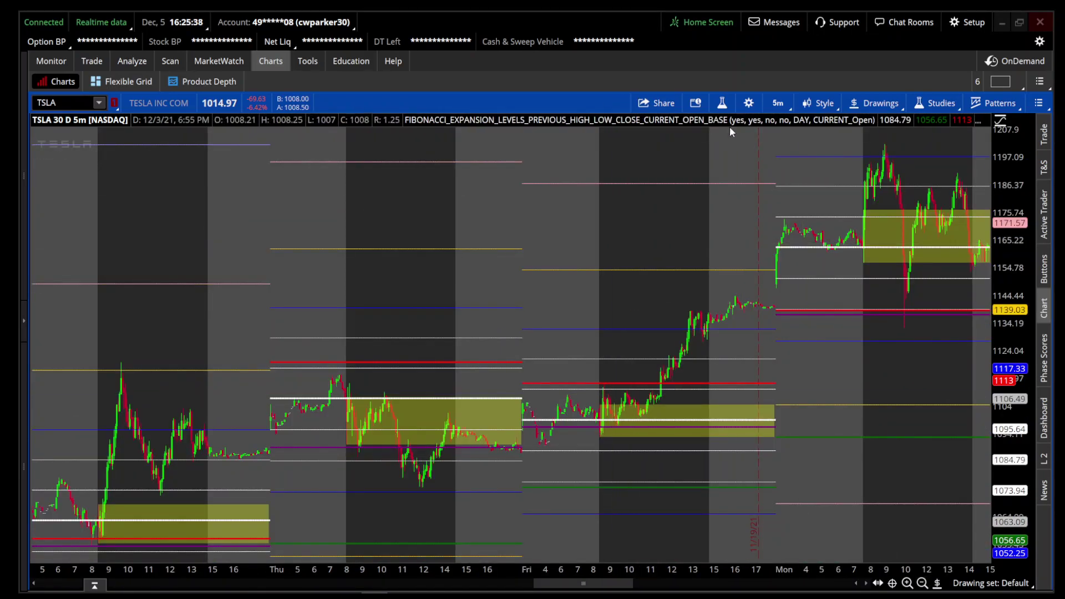
# Set the Fibonacci expansion study's time frame to Week and apply it to the TSLA chart.
pyautogui.click(722, 103)
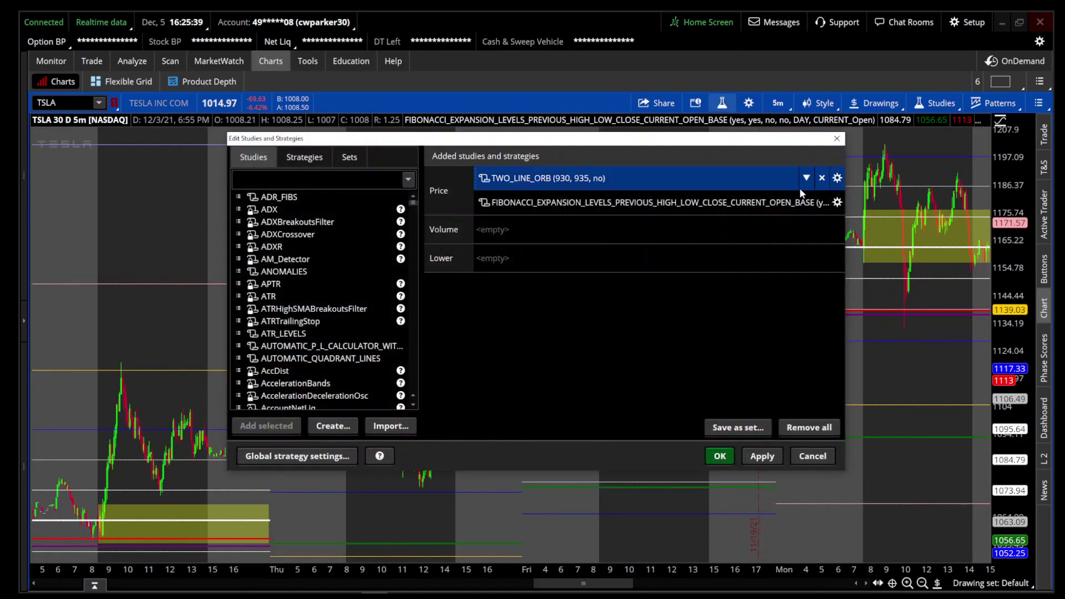
pyautogui.click(837, 203)
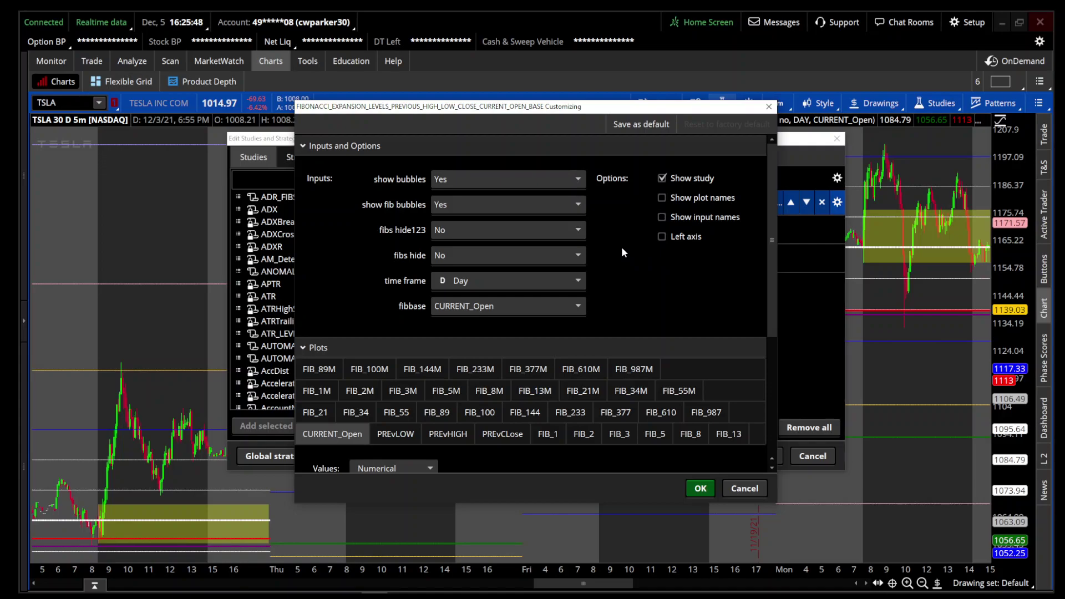
pyautogui.click(486, 277)
pyautogui.click(501, 377)
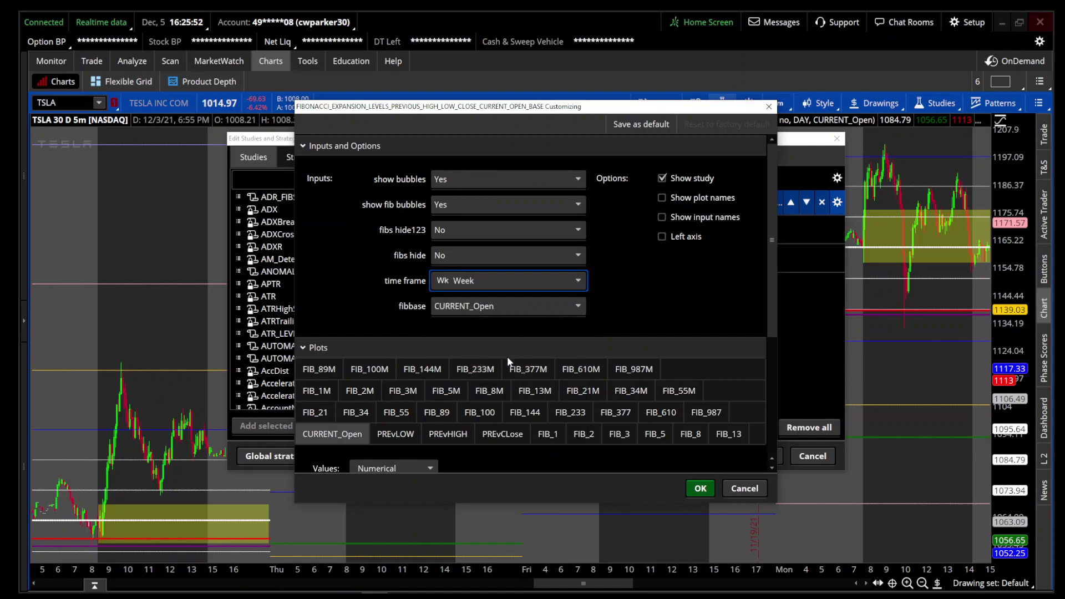
pyautogui.click(700, 489)
pyautogui.click(714, 459)
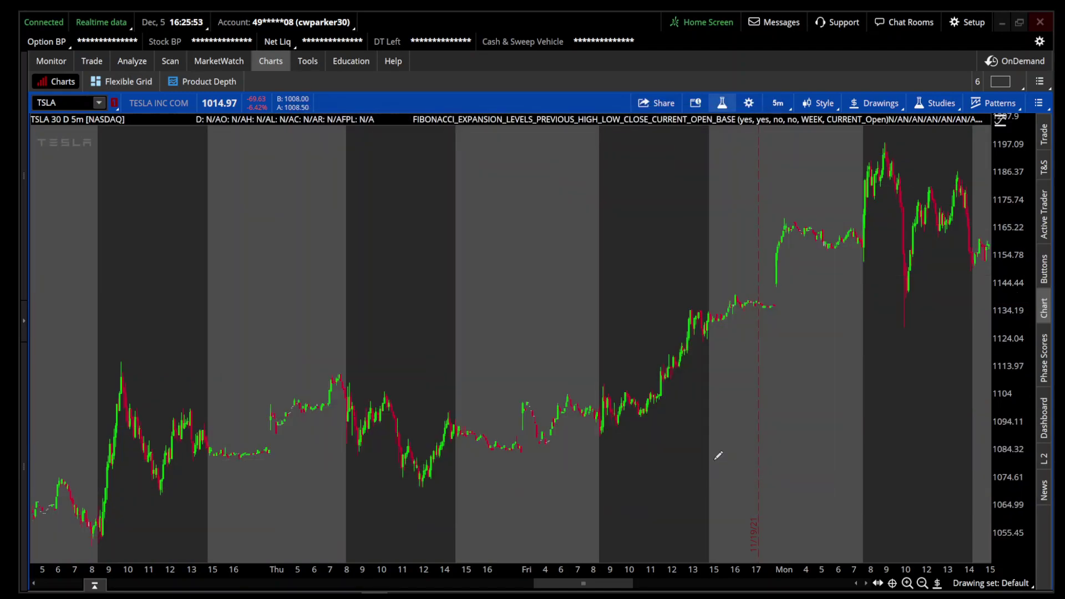
# Review TSLA's price against the weekly expansion levels for the week of November 29, including the outer levels, and the preceding weeks.
pyautogui.rightClick(621, 314)
pyautogui.click(649, 258)
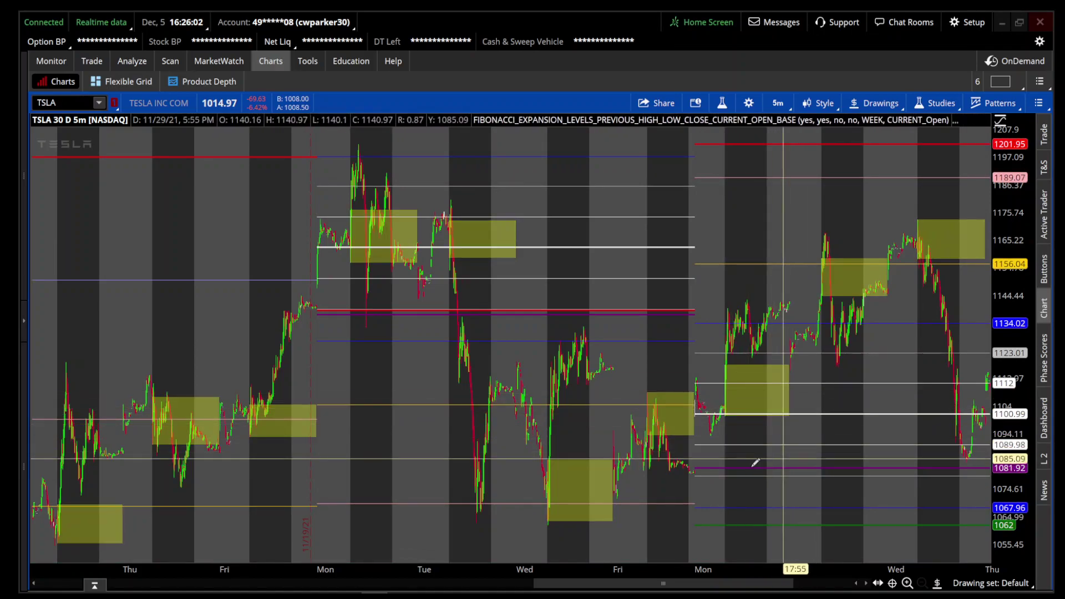
pyautogui.moveTo(592, 452); pyautogui.dragTo(1056, 447)
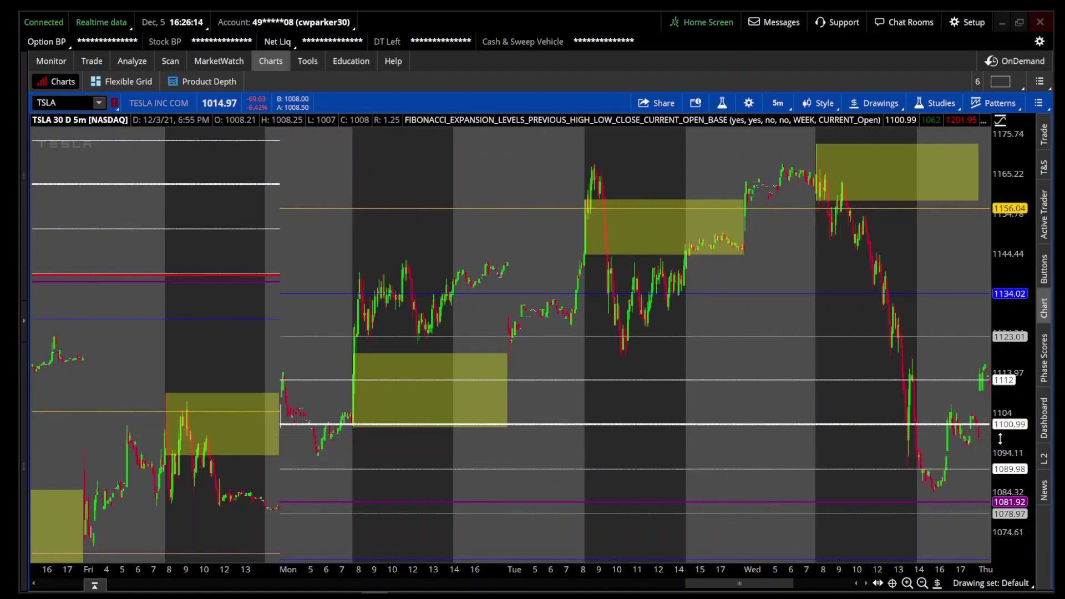
pyautogui.moveTo(746, 584); pyautogui.dragTo(818, 584)
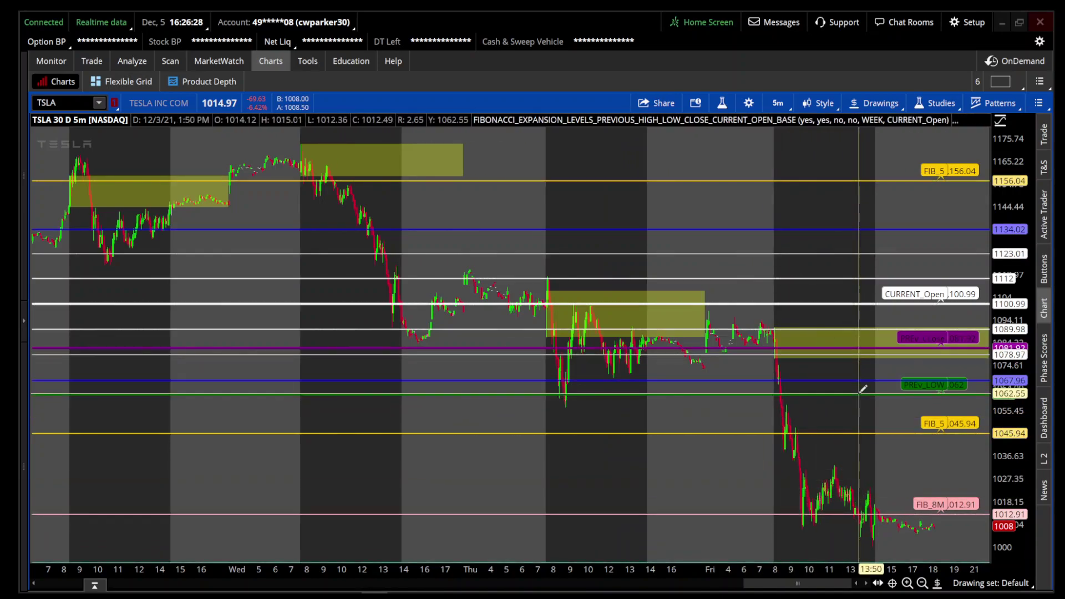
pyautogui.moveTo(1031, 392); pyautogui.dragTo(1033, 419)
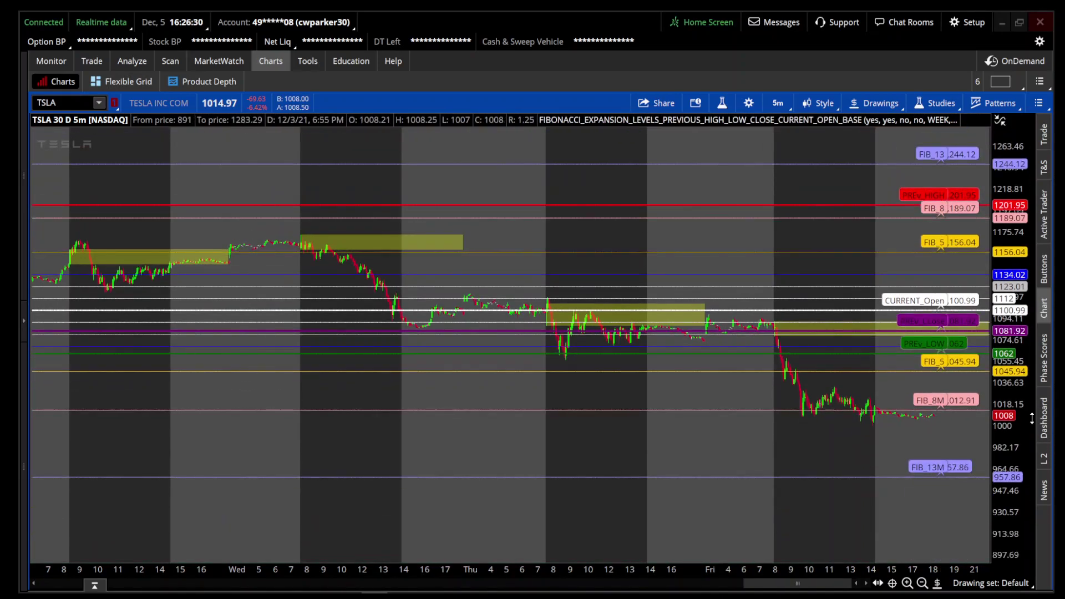
pyautogui.rightClick(834, 187)
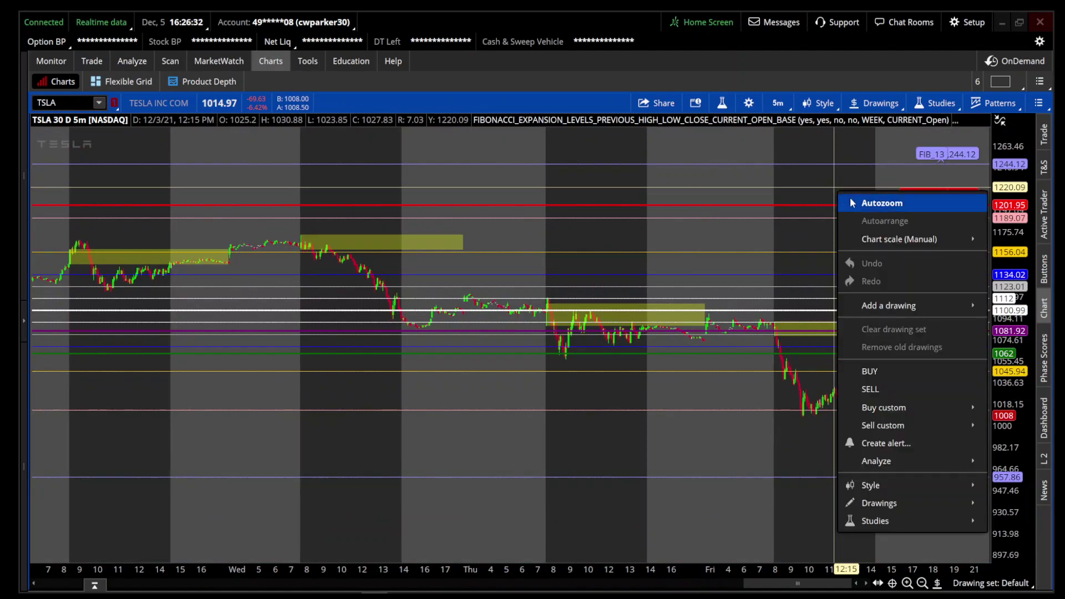
pyautogui.click(853, 204)
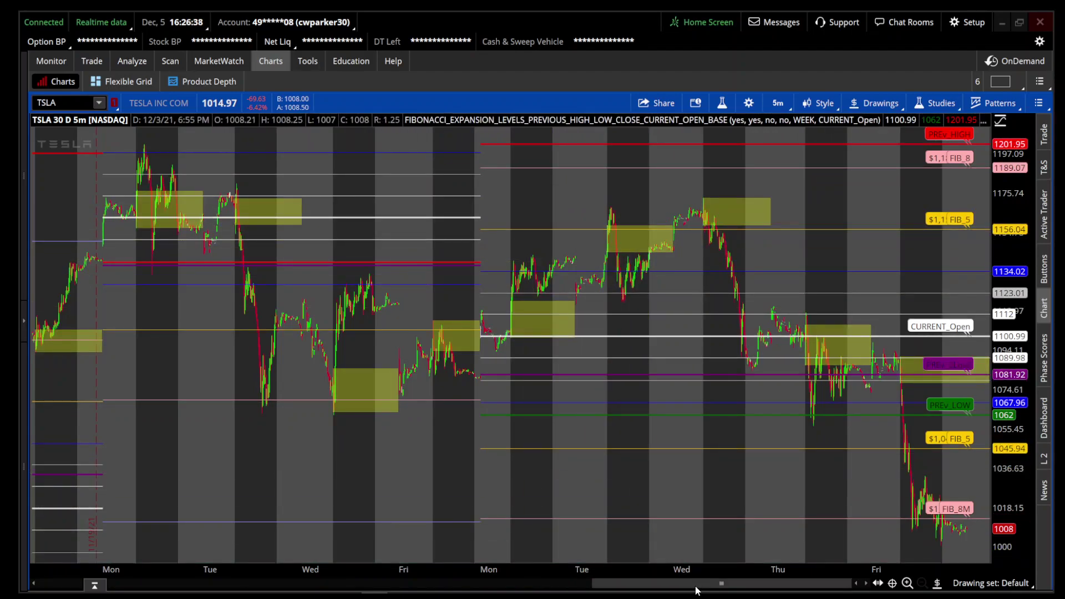
pyautogui.moveTo(673, 584); pyautogui.dragTo(622, 585)
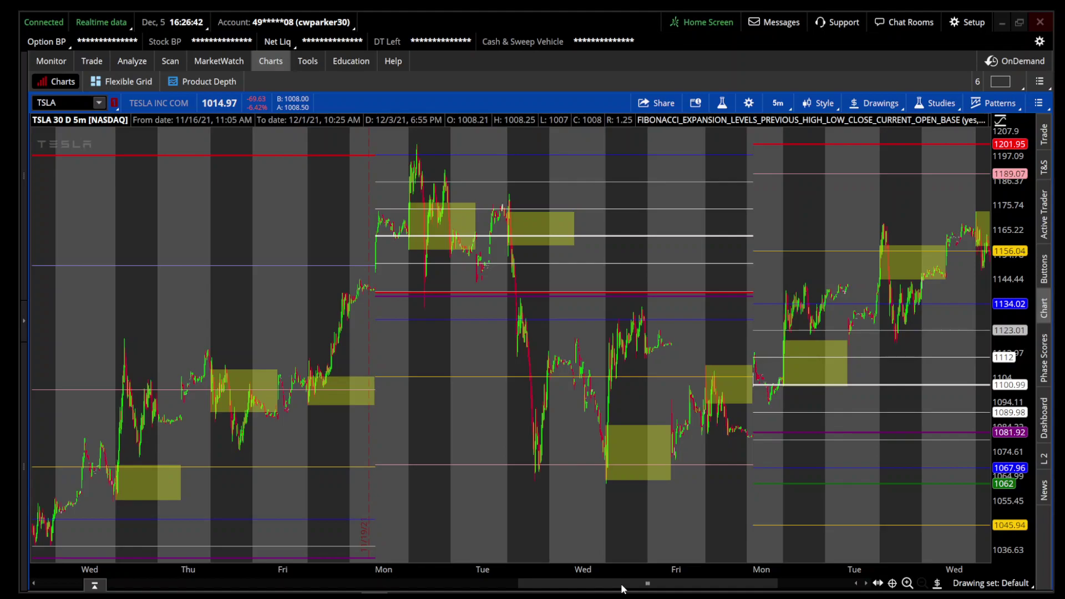
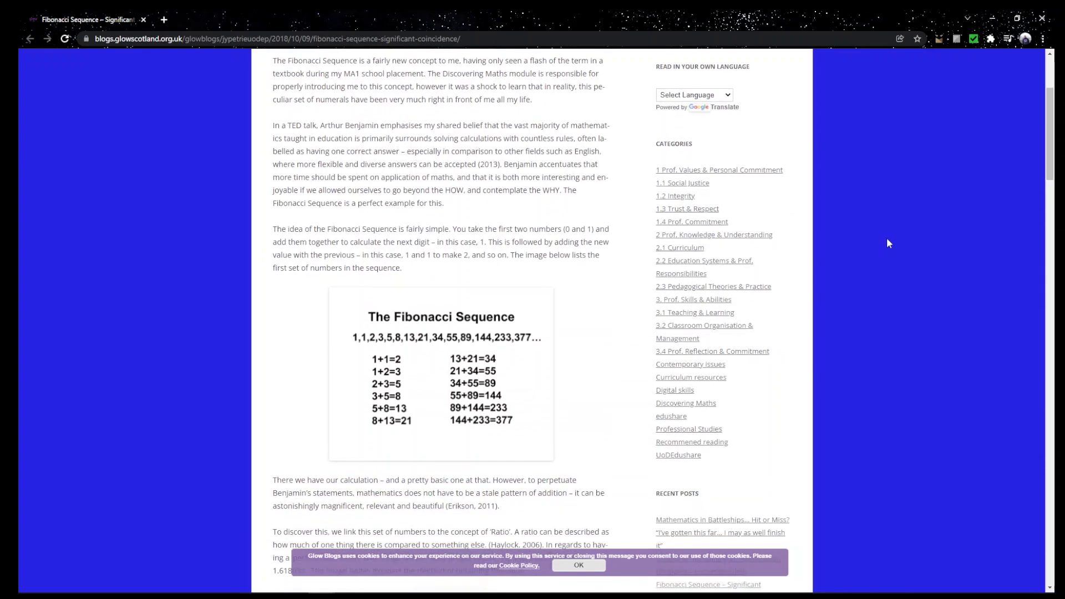
# Read through the blog article on the Fibonacci sequence and golden ratio examples, and return to the thinkorswim chart.
pyautogui.scroll(-6, 888, 241)
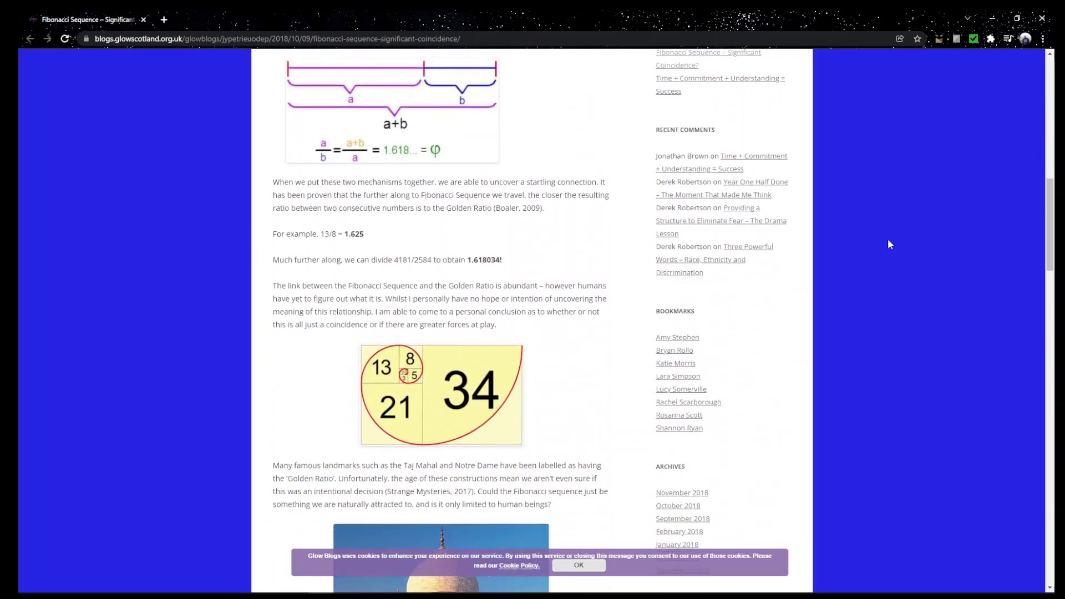
pyautogui.scroll(-5, 890, 244)
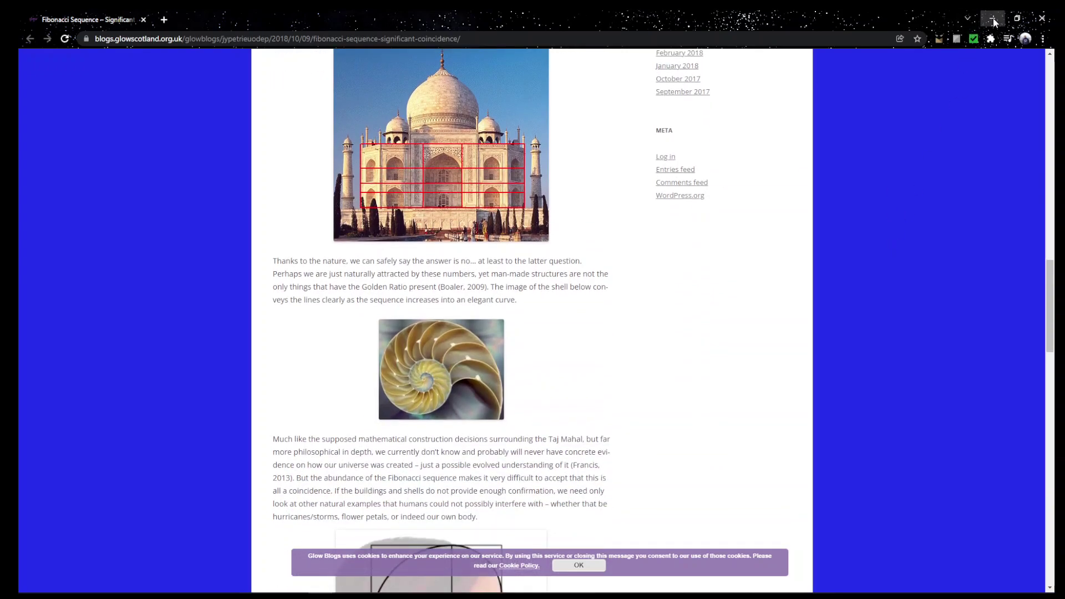
pyautogui.click(993, 19)
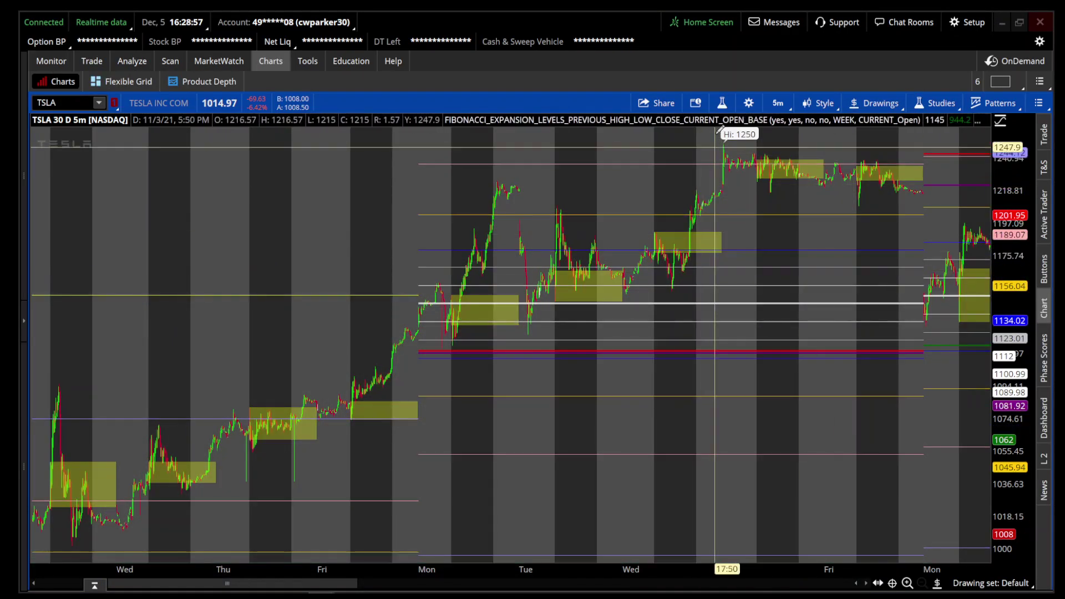
# Switch the TSLA chart to a 90-day interval with a 4-hour aggregation period.
pyautogui.click(778, 103)
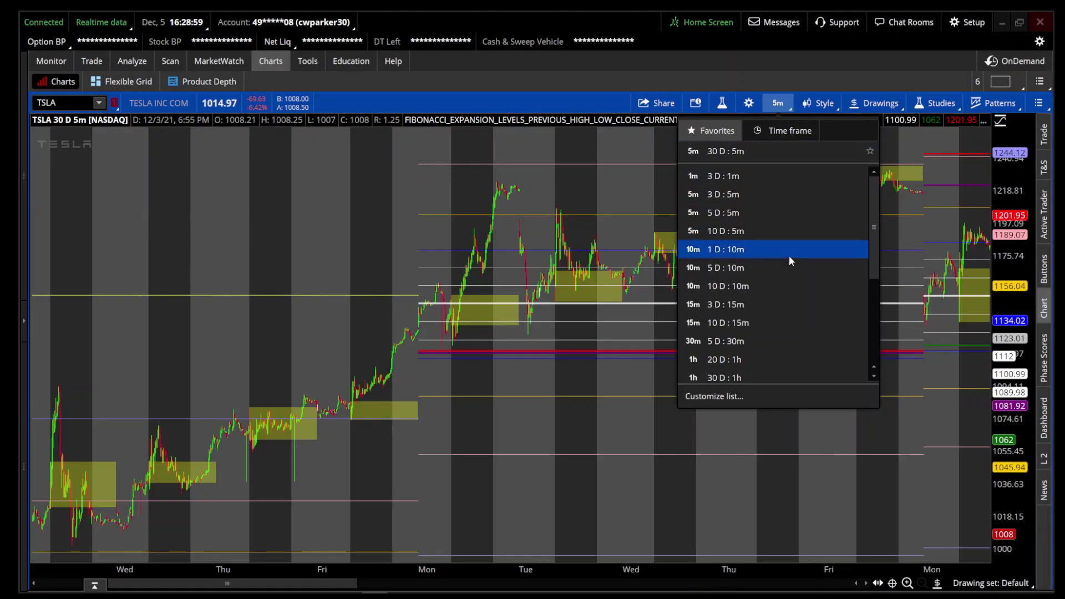
pyautogui.scroll(-3, 785, 283)
pyautogui.click(781, 322)
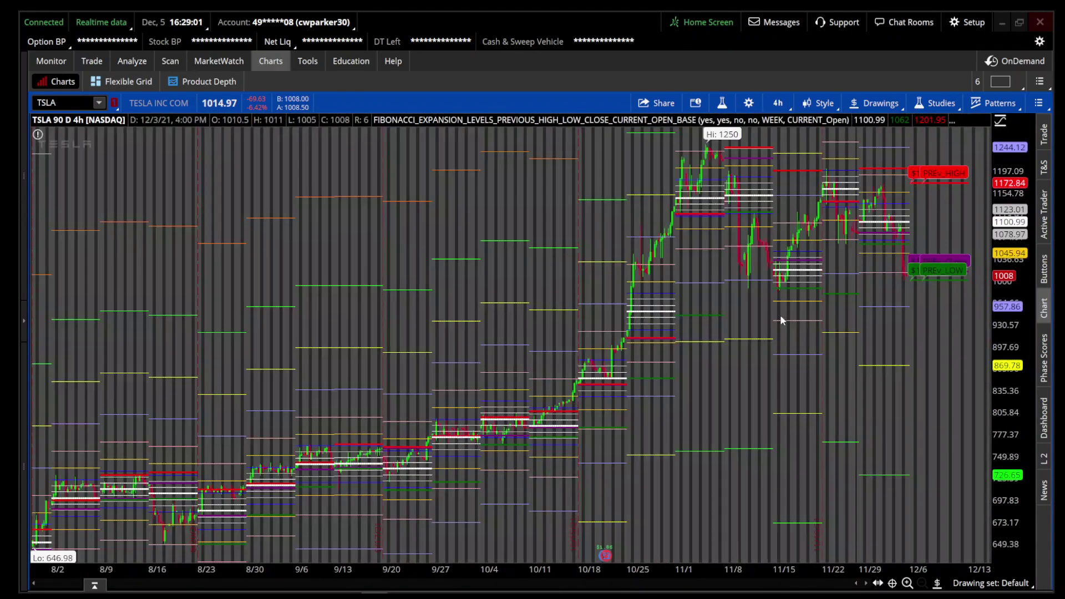
# Set the Fibonacci expansion study's time frame to Month and inspect the November and December levels on the TSLA chart.
pyautogui.click(722, 103)
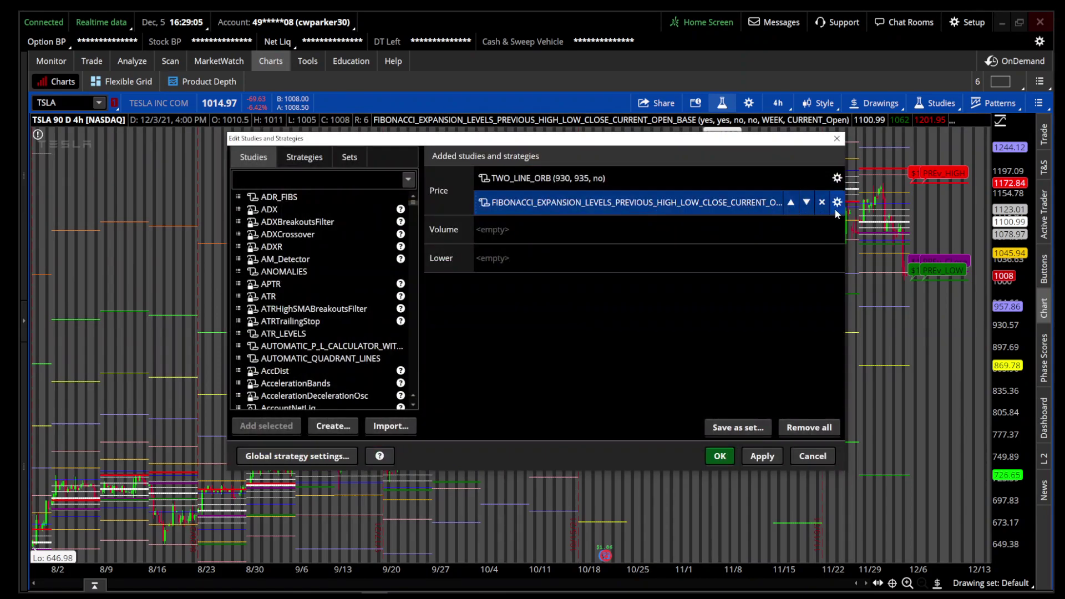
pyautogui.click(838, 203)
pyautogui.click(522, 280)
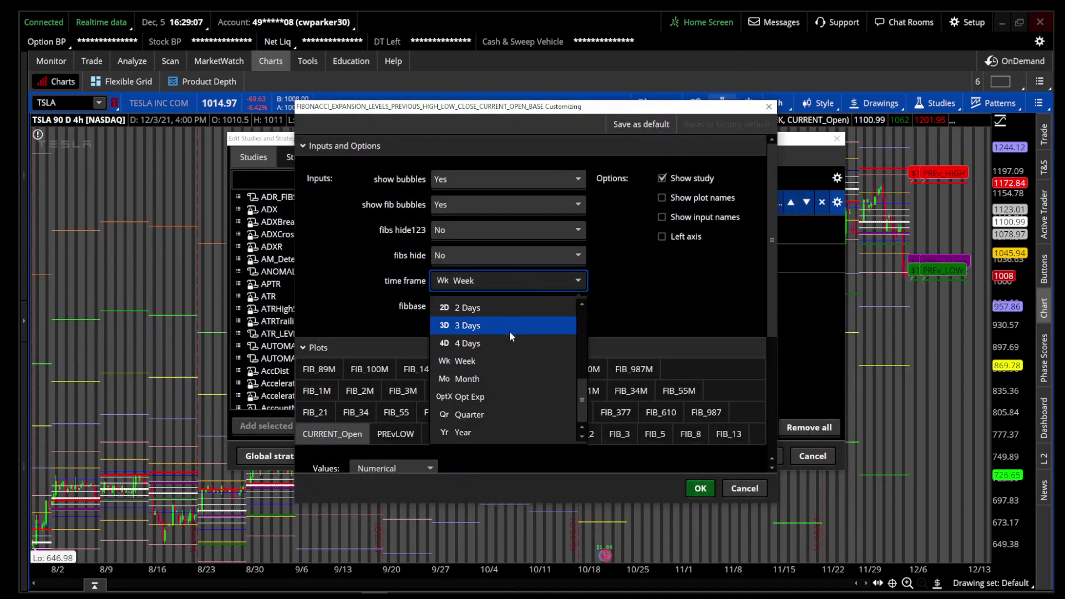
pyautogui.click(505, 374)
pyautogui.click(701, 490)
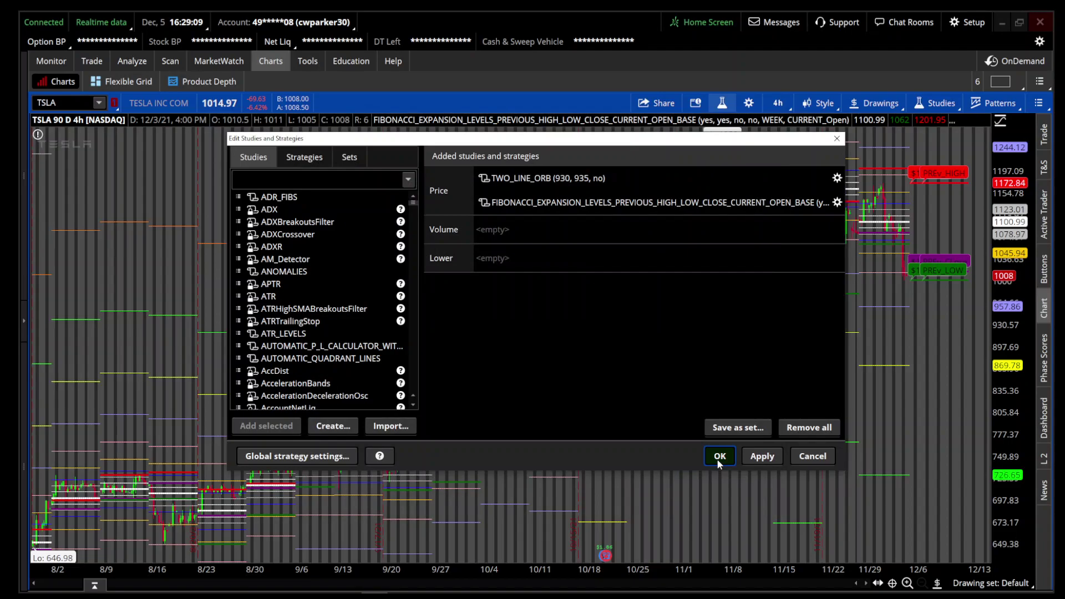
pyautogui.click(719, 459)
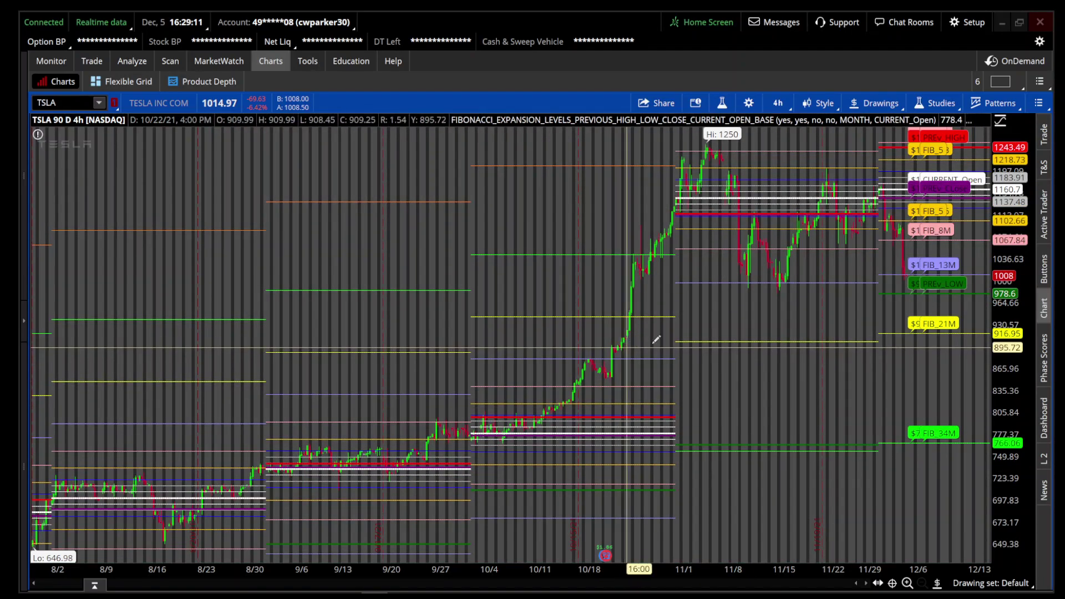
pyautogui.moveTo(605, 311); pyautogui.dragTo(1056, 398)
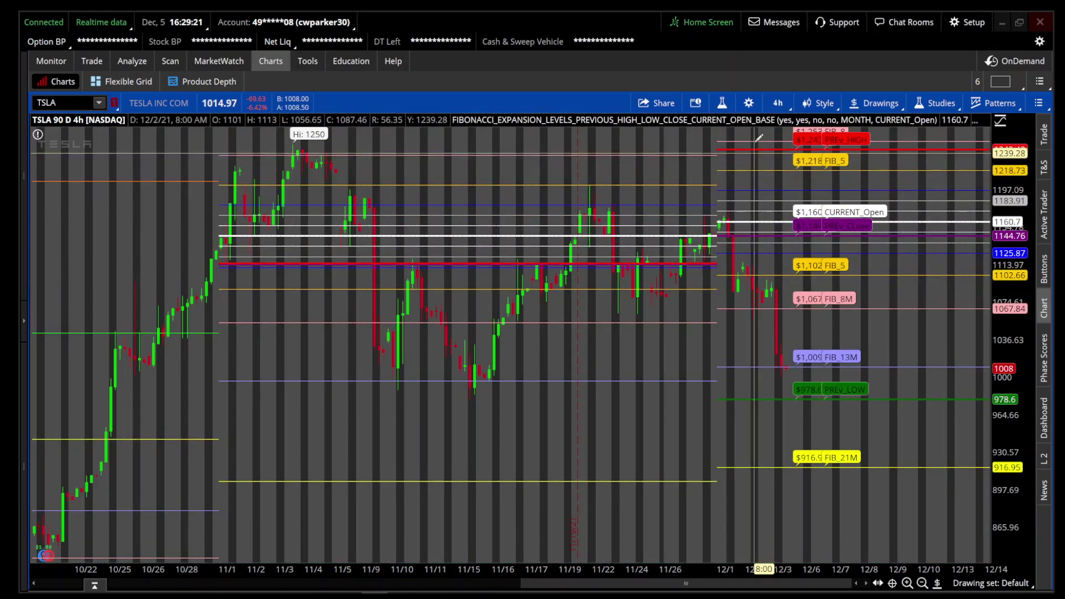
# Set the Fibonacci expansion study's fibs hide123 option to Yes and apply it to the TSLA chart.
pyautogui.doubleClick(788, 189)
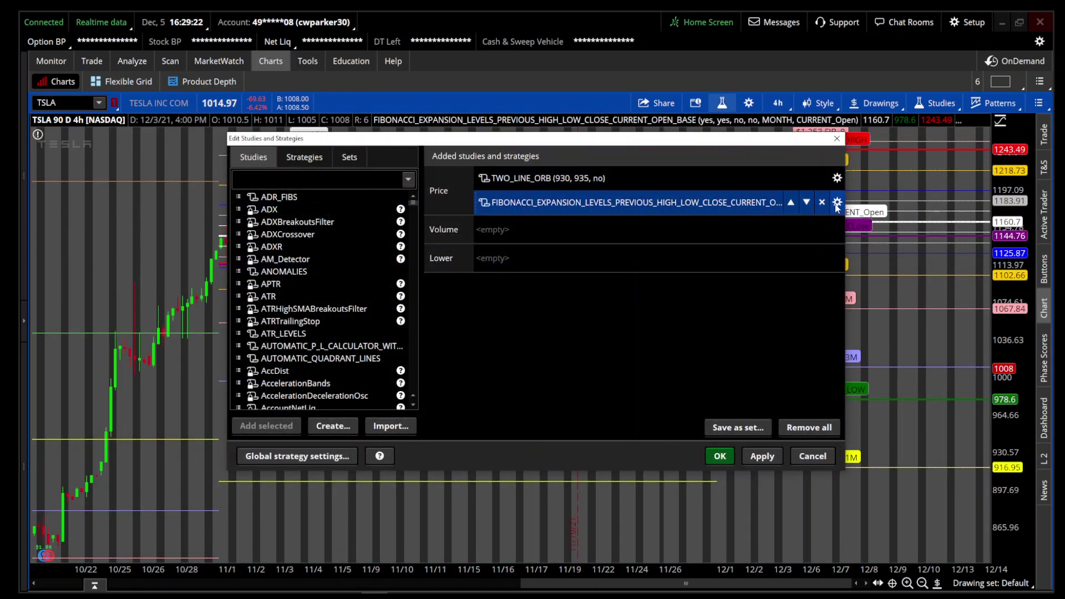
pyautogui.click(838, 202)
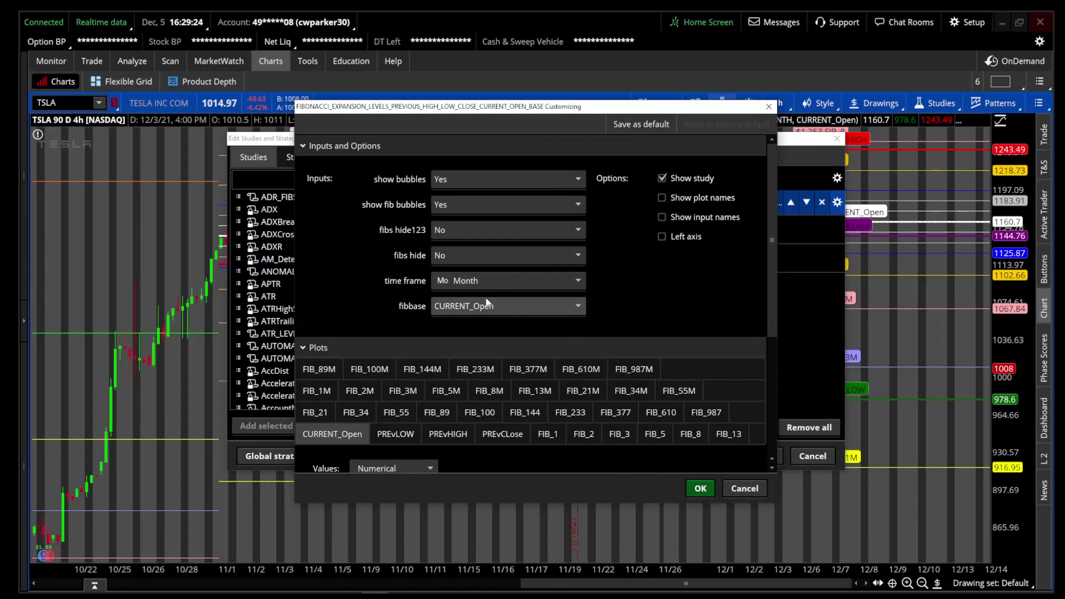
pyautogui.click(463, 229)
pyautogui.click(465, 255)
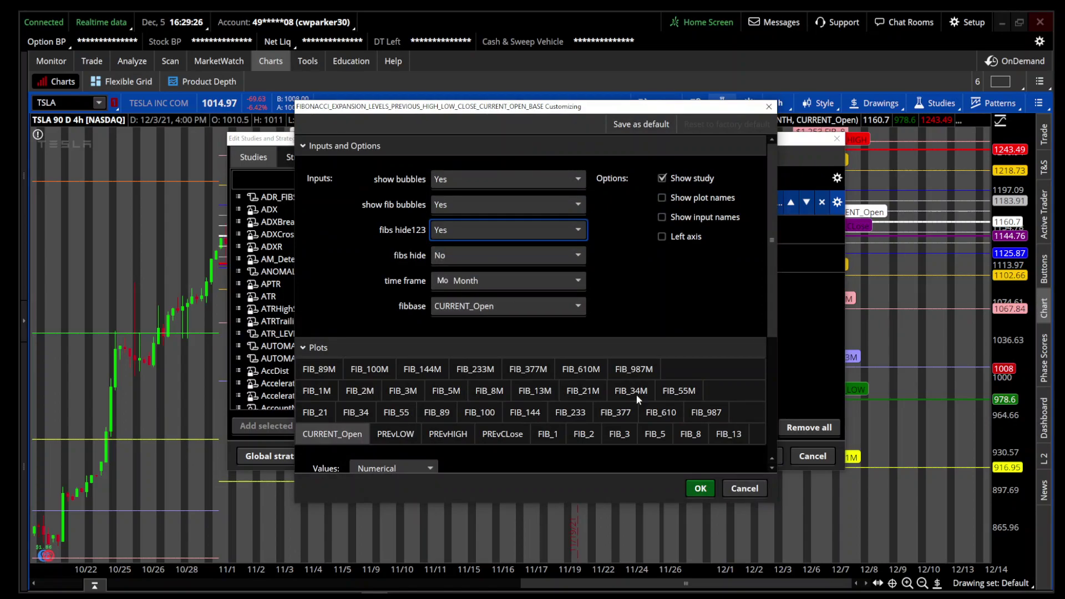
pyautogui.click(702, 488)
pyautogui.click(720, 460)
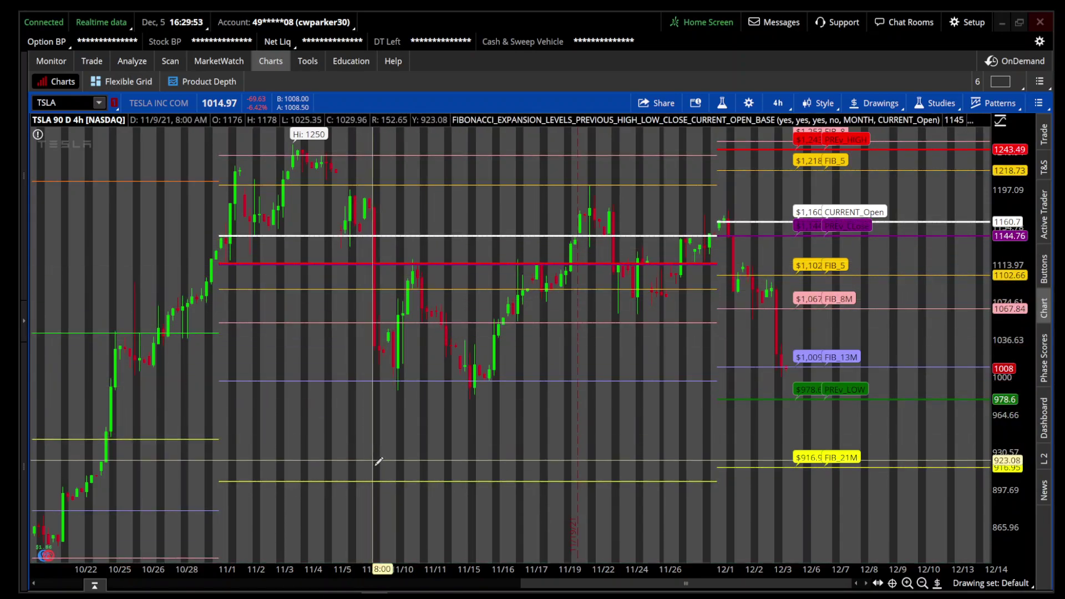
# Examine the October and November monthly Fibonacci expansion levels against price on the 4-hour TSLA chart.
pyautogui.moveTo(1012, 221); pyautogui.dragTo(1034, 449)
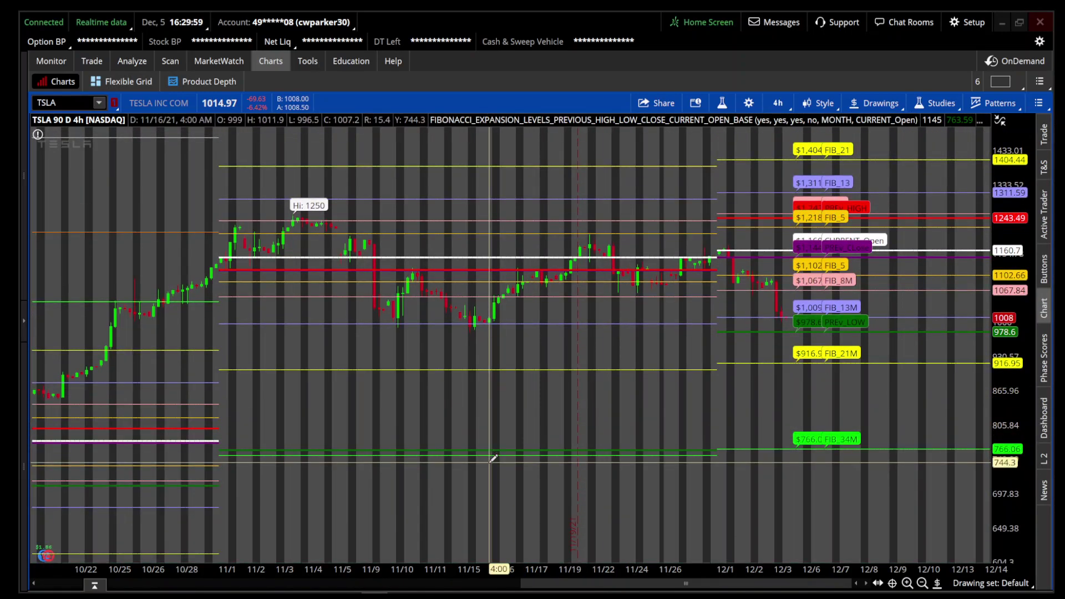
pyautogui.rightClick(651, 395)
pyautogui.click(688, 258)
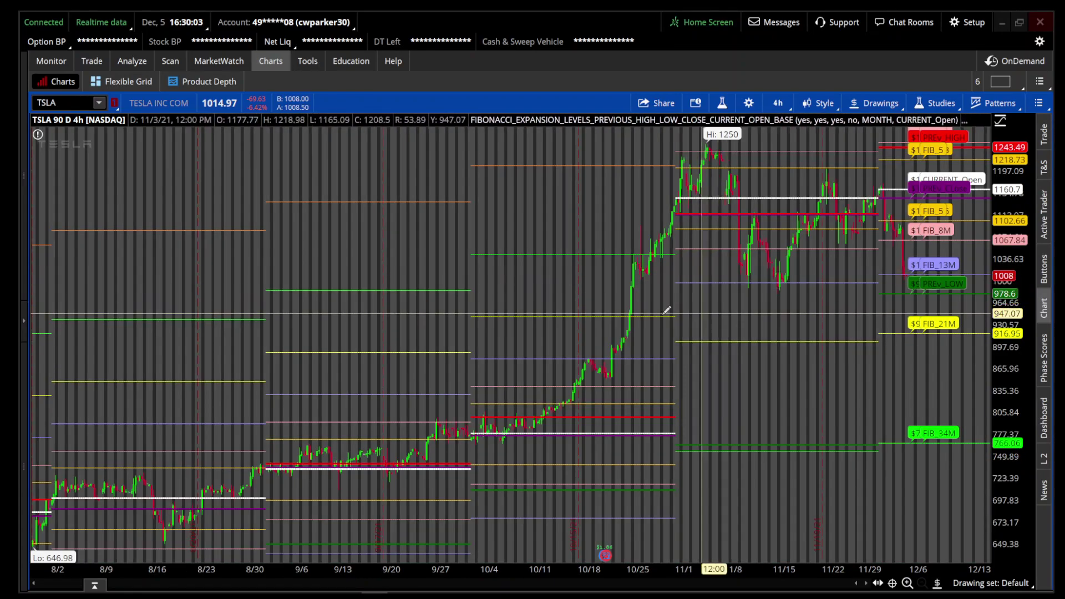
pyautogui.moveTo(366, 260); pyautogui.dragTo(822, 308)
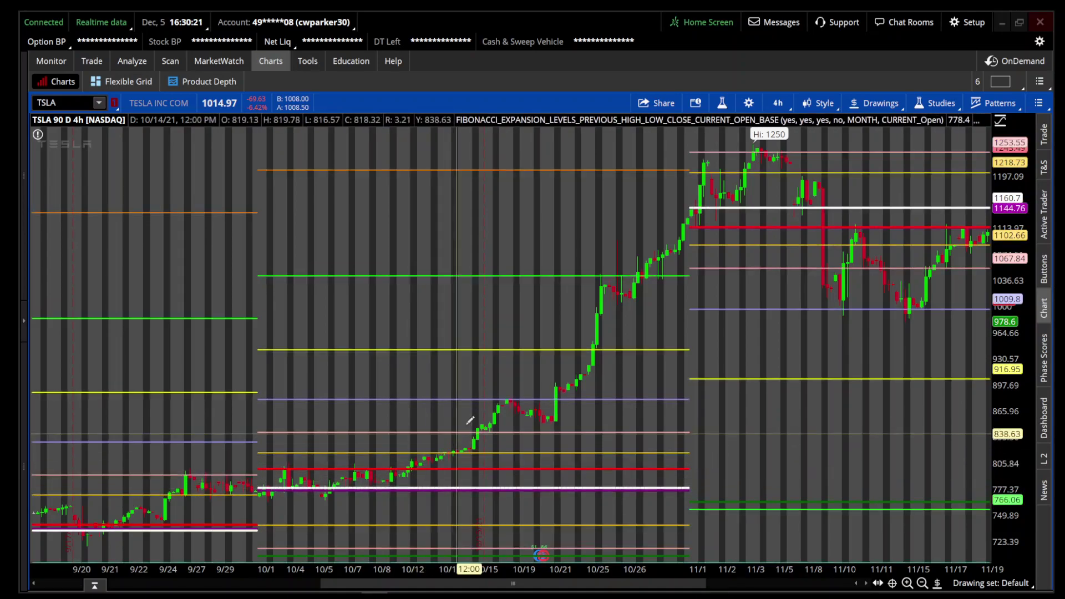
pyautogui.moveTo(367, 374); pyautogui.dragTo(821, 448)
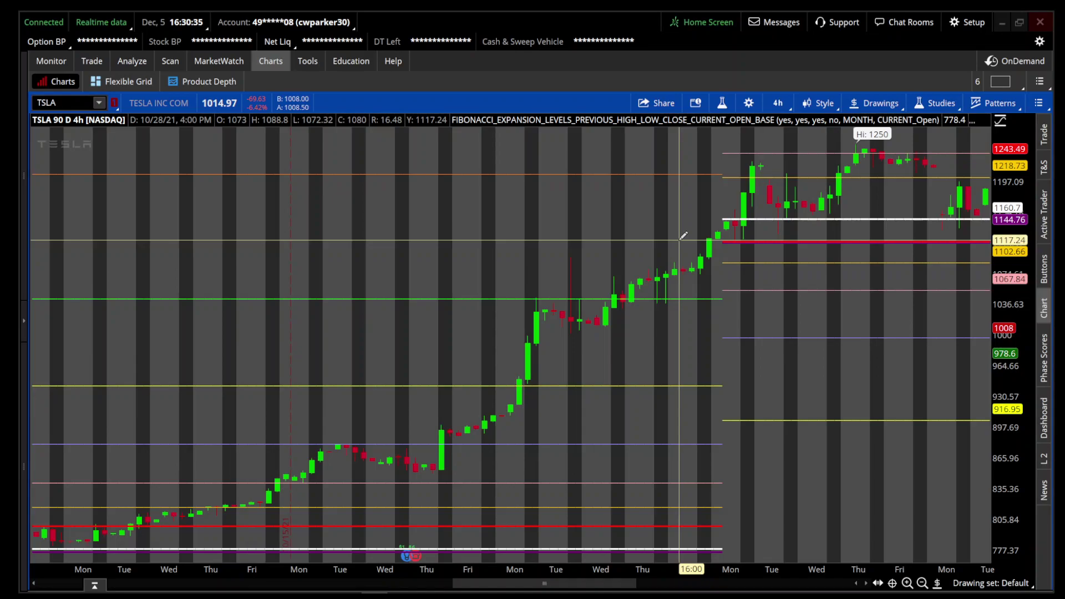
pyautogui.rightClick(631, 236)
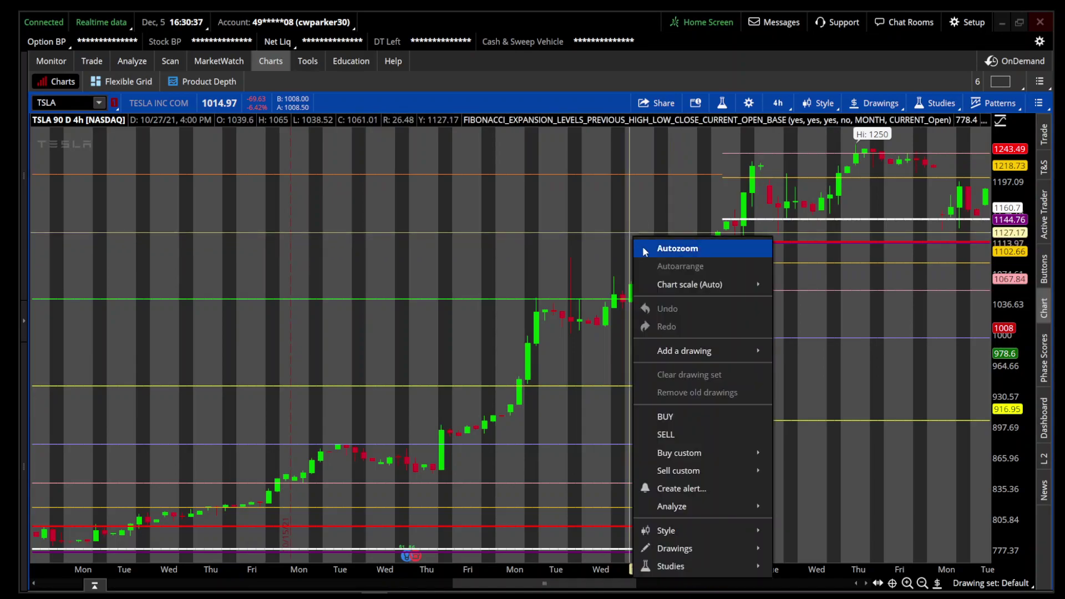
pyautogui.click(645, 251)
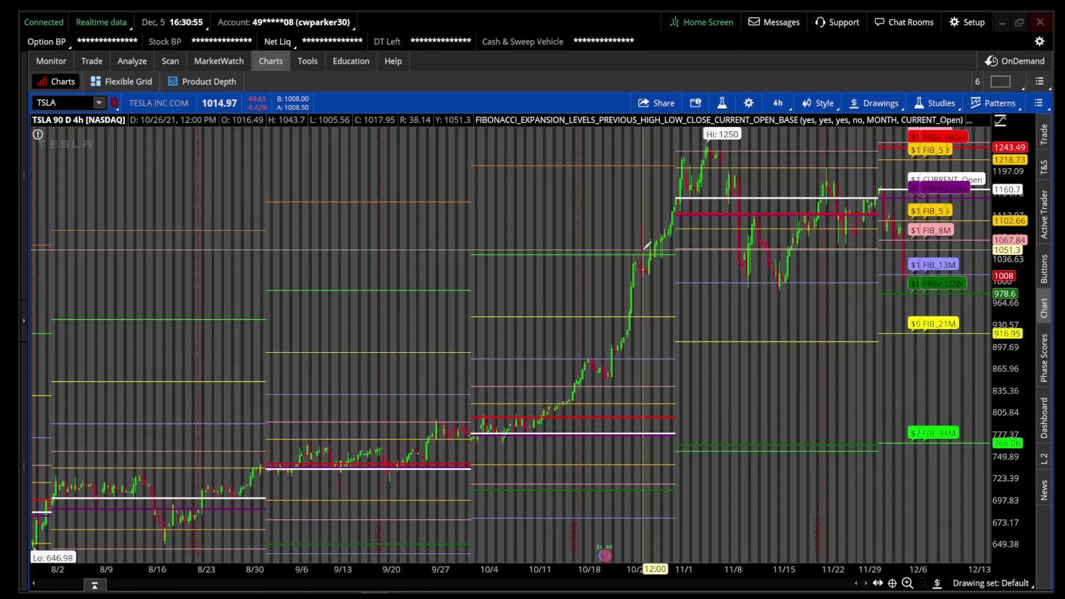
# Examine the December monthly levels on the 4-hour TSLA chart, from the current open down to FIB_13M and the previous low.
pyautogui.moveTo(756, 294); pyautogui.dragTo(988, 294)
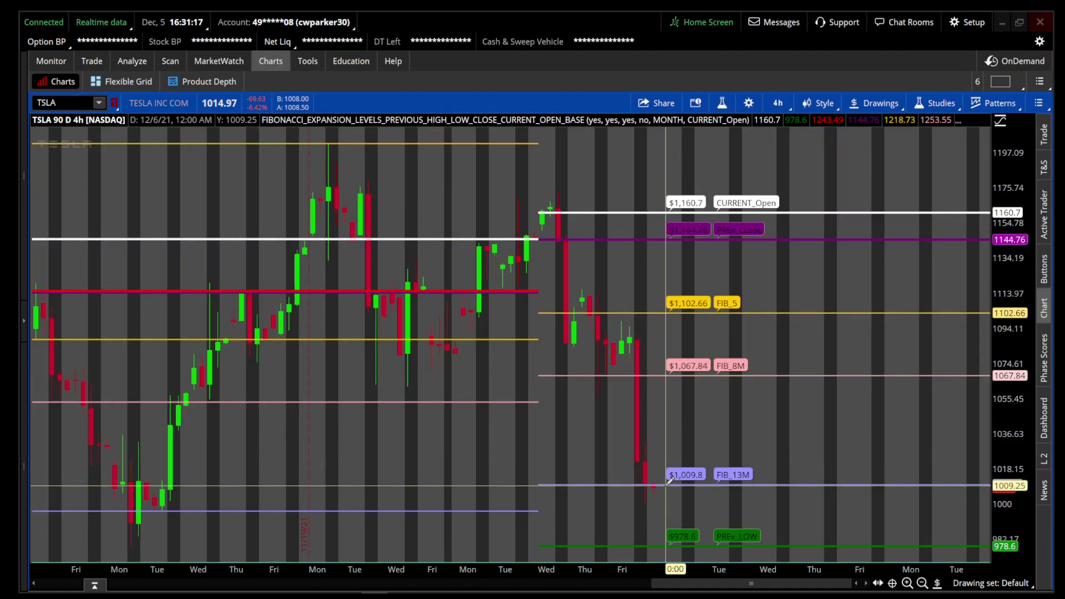
pyautogui.scroll(3, 786, 454)
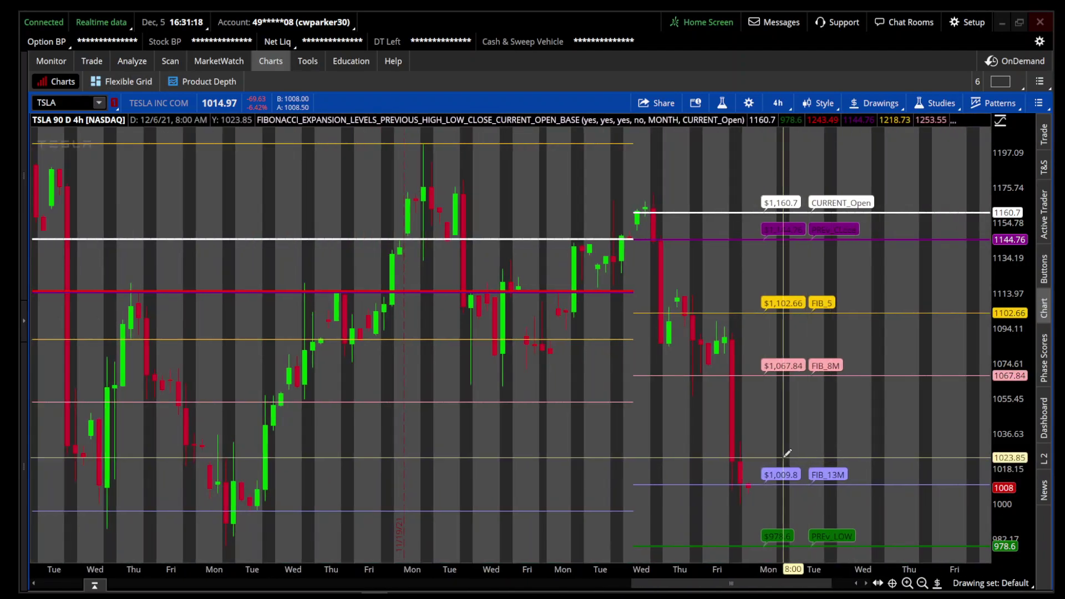
pyautogui.scroll(1, 787, 452)
pyautogui.scroll(-3, 827, 410)
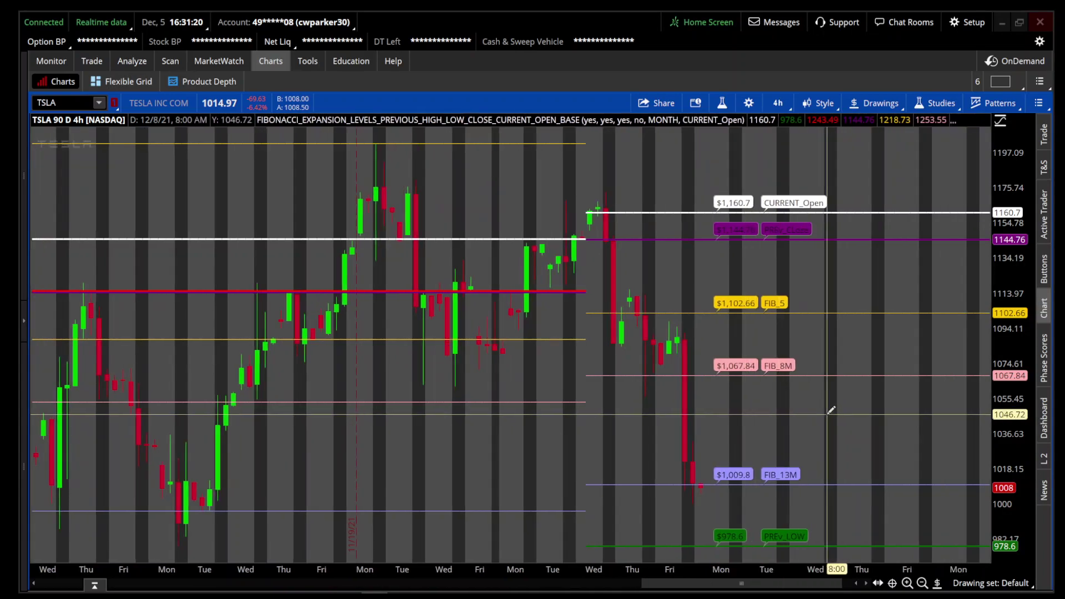
pyautogui.scroll(-1, 831, 410)
pyautogui.scroll(4, 830, 410)
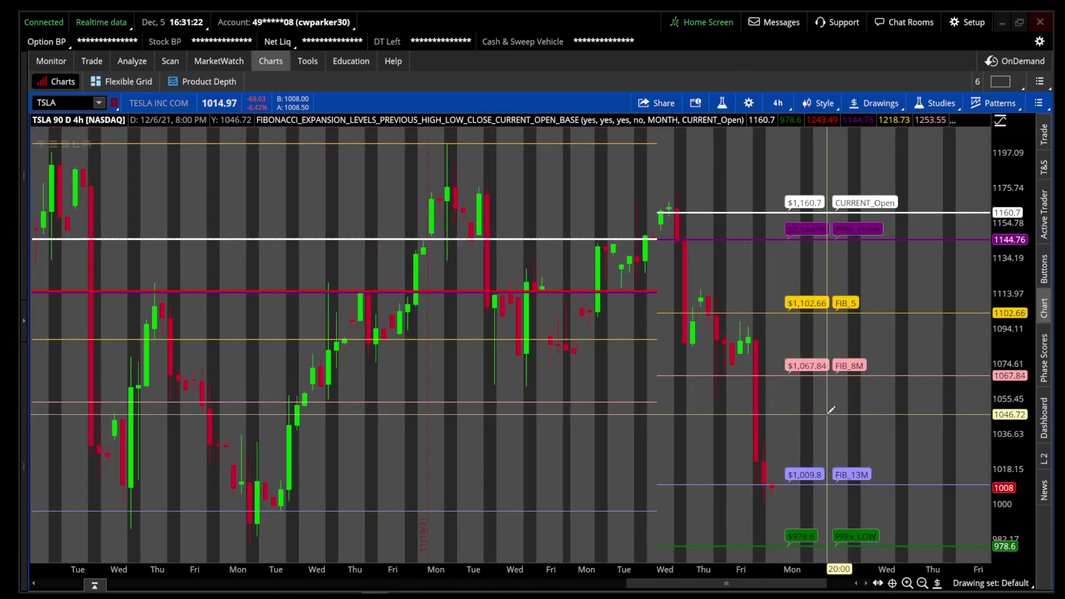
pyautogui.scroll(3, 831, 410)
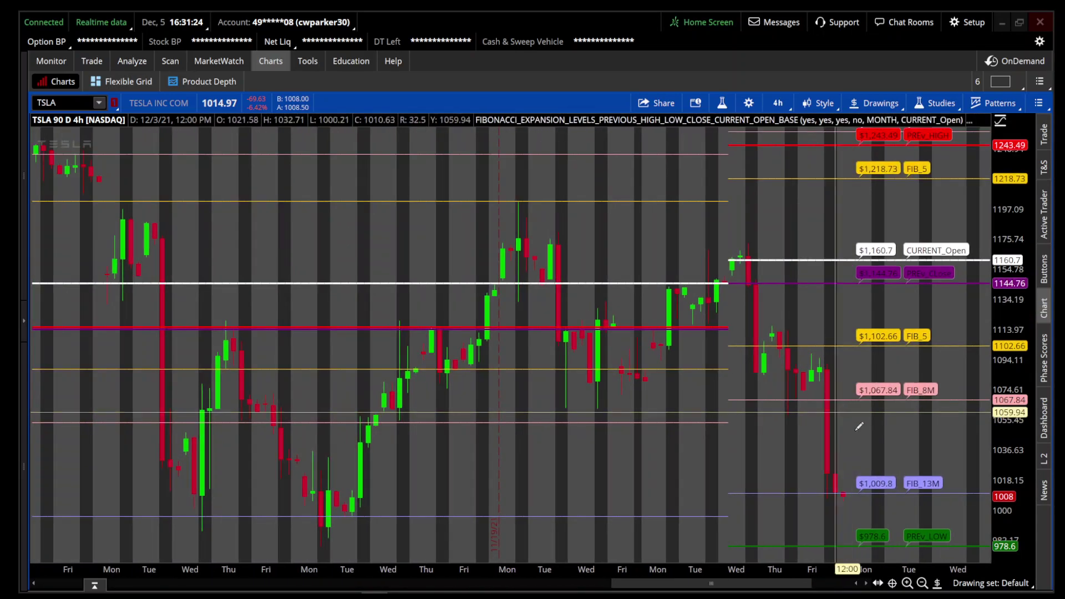
# Switch the TSLA chart to a 1-year interval with daily aggregation and inspect the November and December monthly levels.
pyautogui.click(778, 103)
pyautogui.scroll(-5, 744, 311)
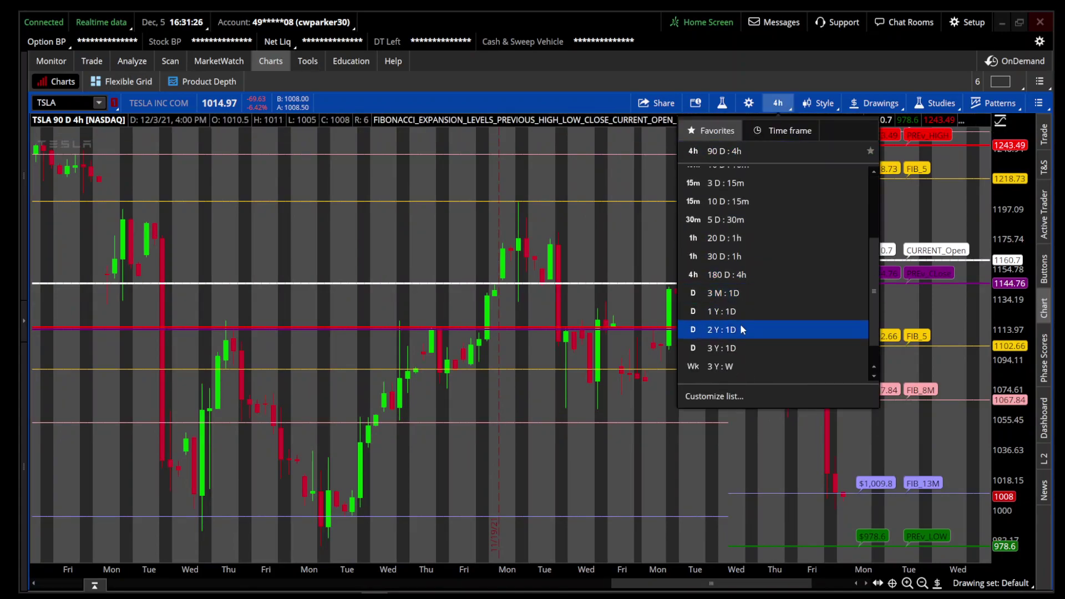
pyautogui.click(744, 314)
pyautogui.moveTo(654, 334); pyautogui.dragTo(1026, 335)
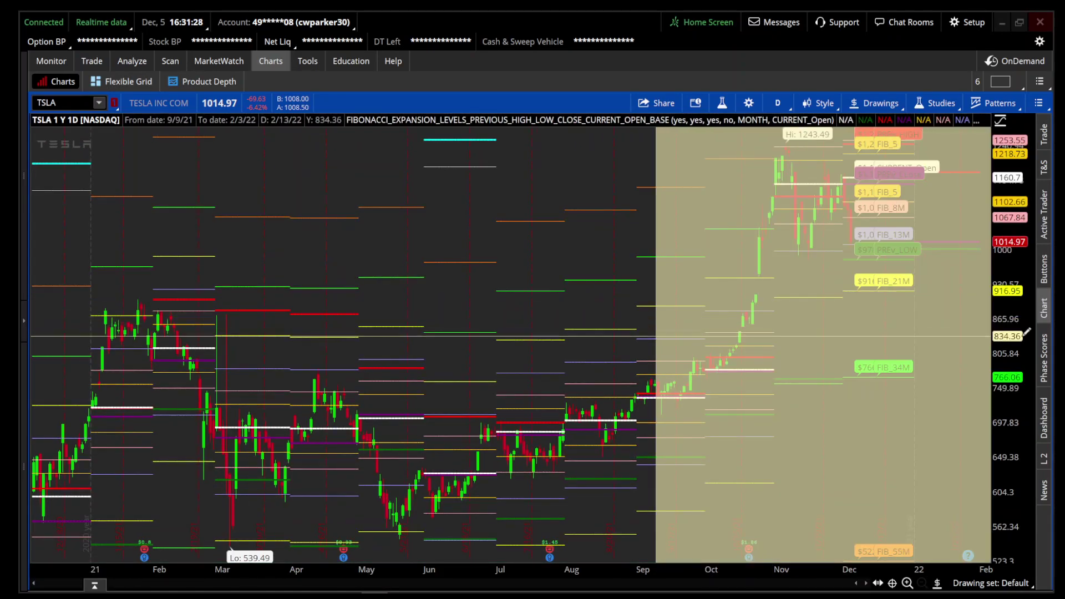
pyautogui.moveTo(289, 334); pyautogui.dragTo(975, 338)
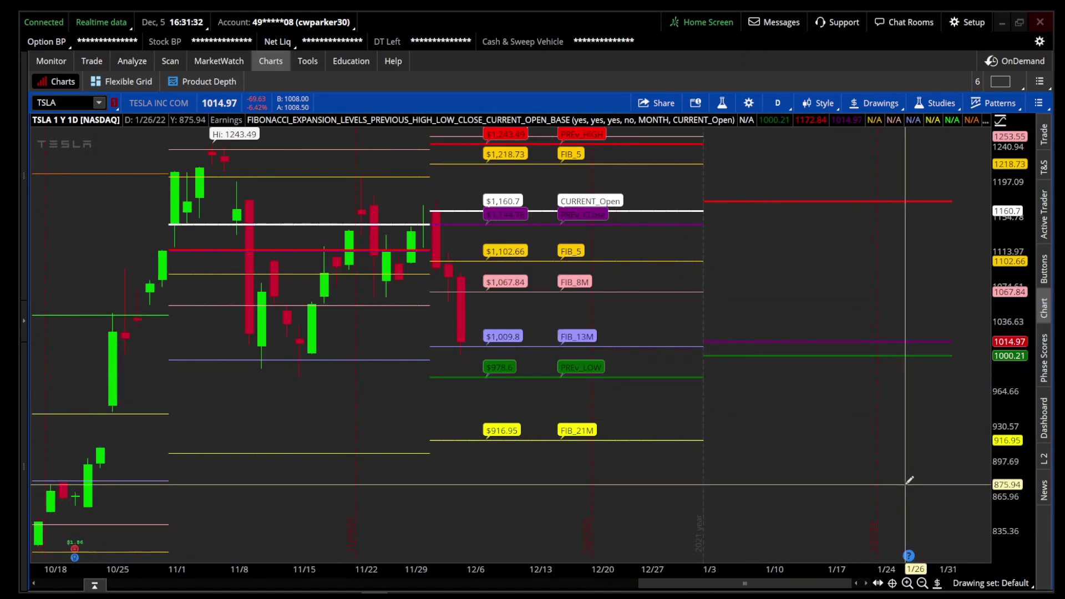
# Switch the TSLA chart to a 3-year interval with daily aggregation.
pyautogui.click(778, 103)
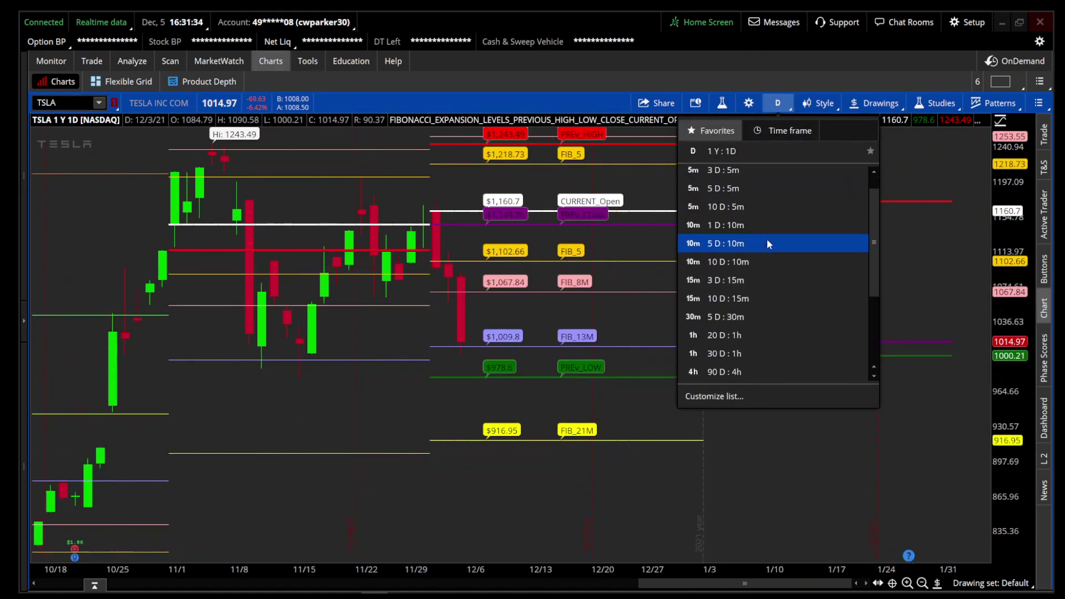
pyautogui.scroll(-2, 759, 327)
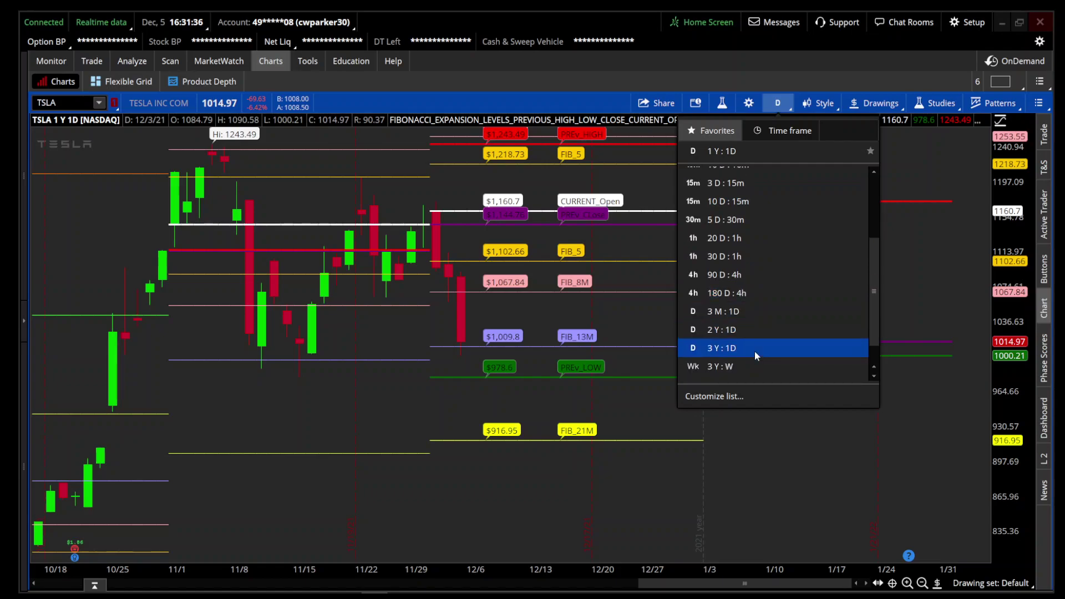
pyautogui.click(755, 351)
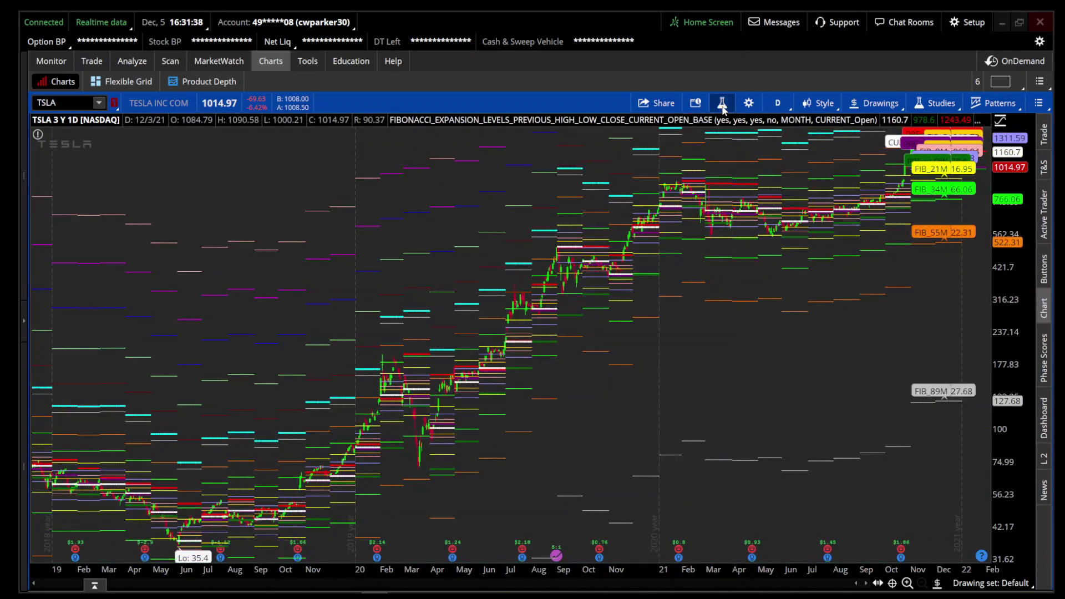
# Set the Fibonacci expansion study's time frame to Year, apply it and inspect the 2021 levels on the TSLA chart.
pyautogui.click(723, 104)
pyautogui.click(841, 209)
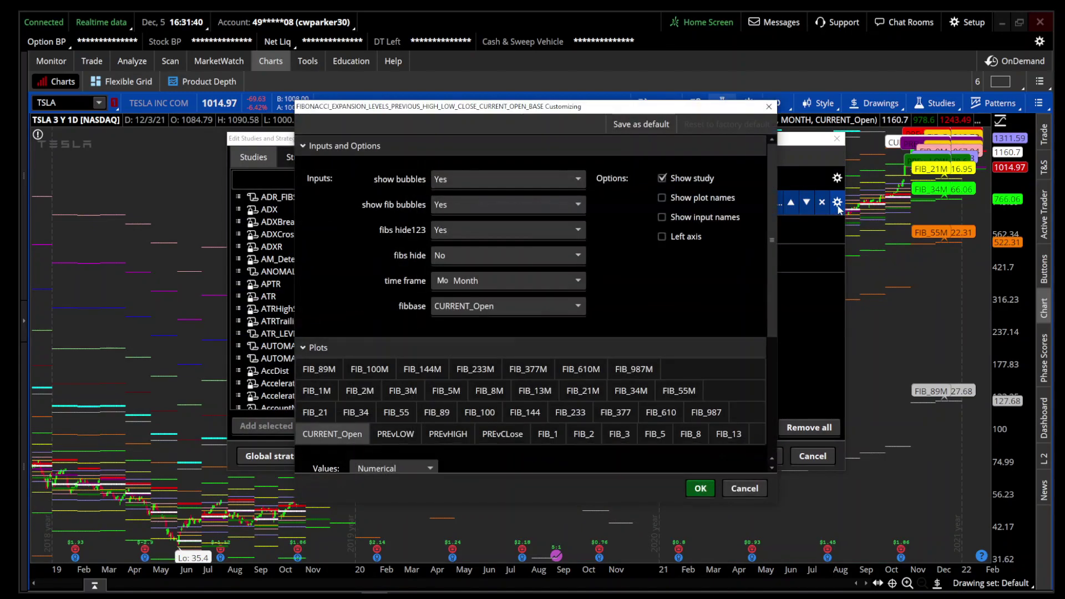
pyautogui.click(540, 306)
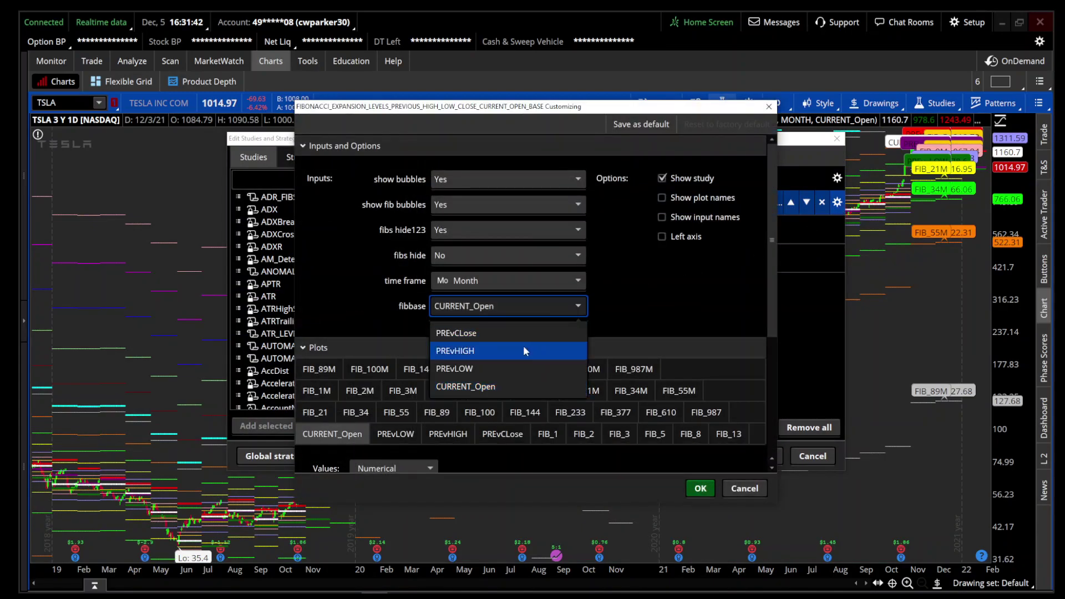
pyautogui.click(577, 303)
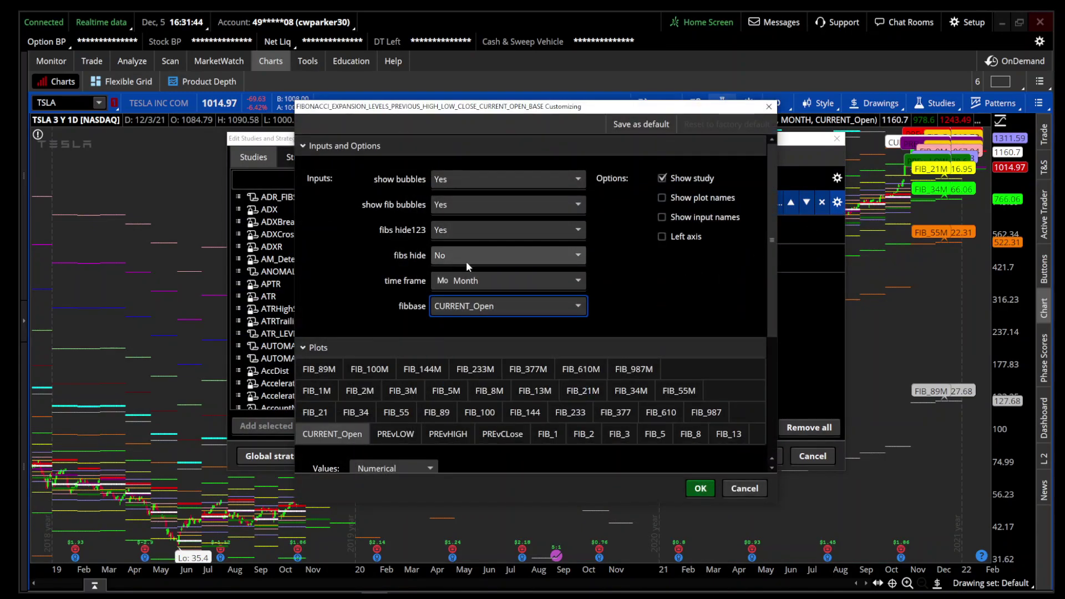
pyautogui.click(465, 281)
pyautogui.click(482, 433)
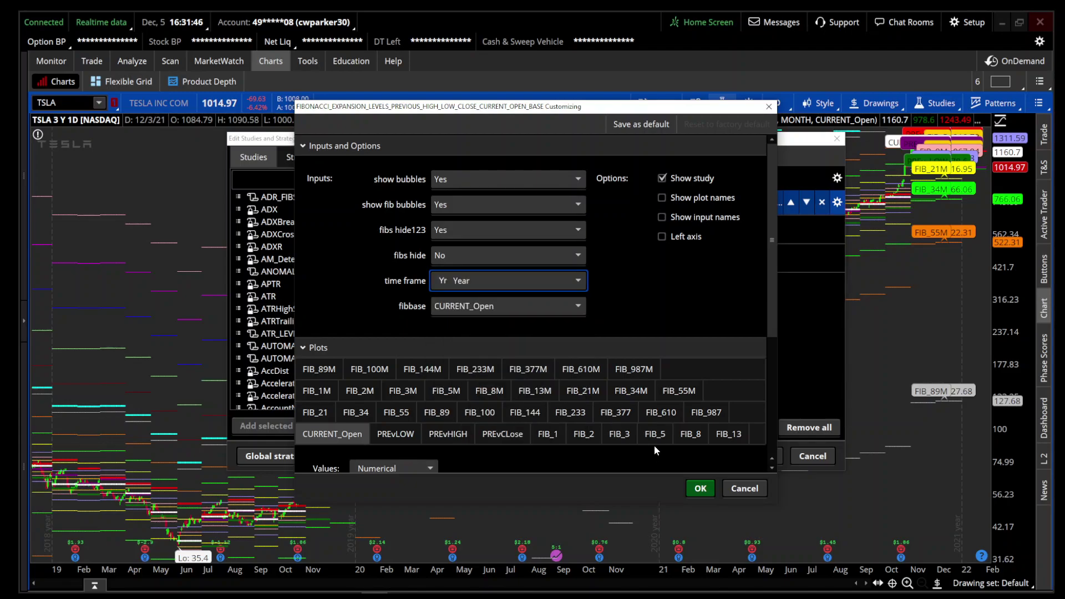
pyautogui.click(701, 489)
pyautogui.click(717, 459)
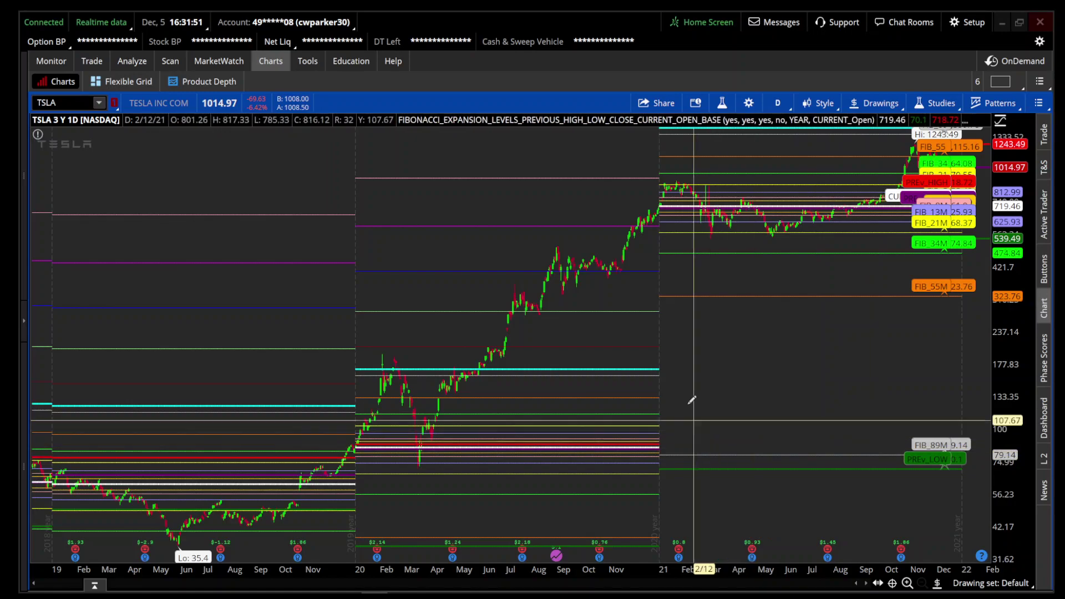
pyautogui.moveTo(690, 362); pyautogui.dragTo(991, 438)
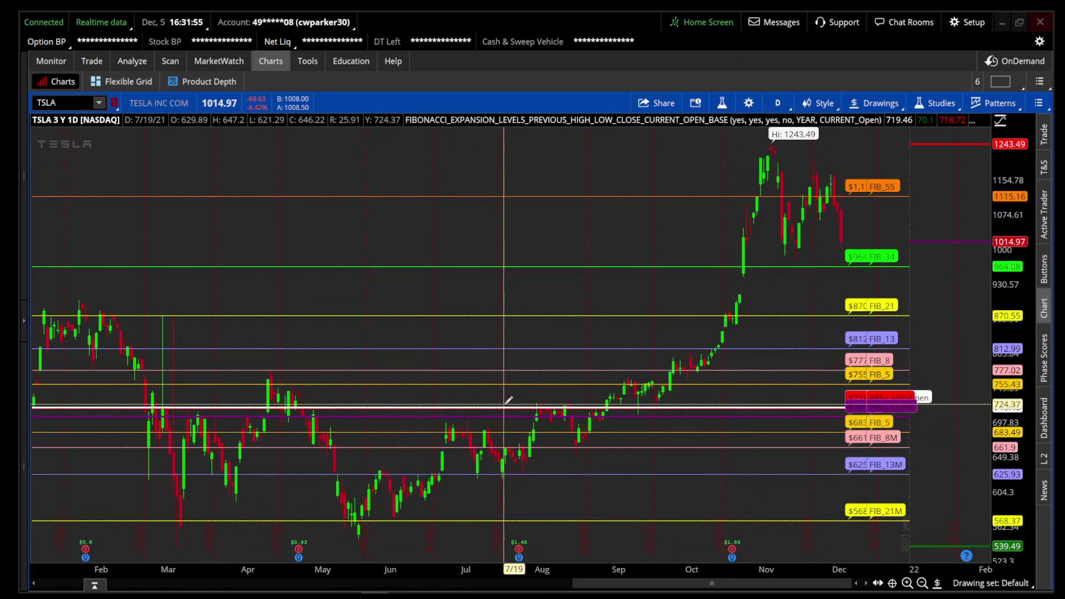
pyautogui.click(721, 103)
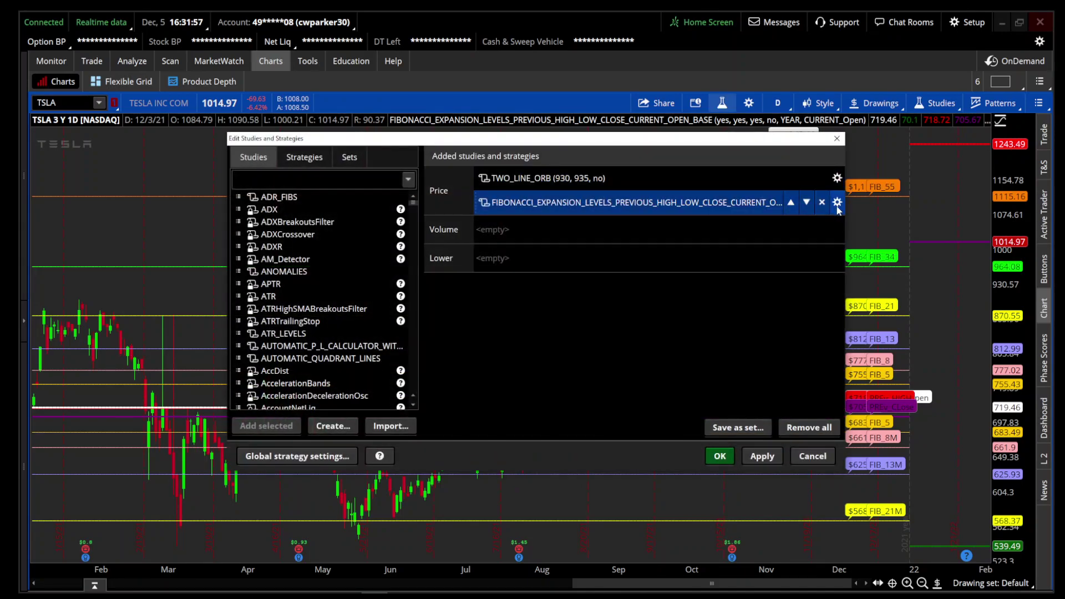
pyautogui.click(837, 203)
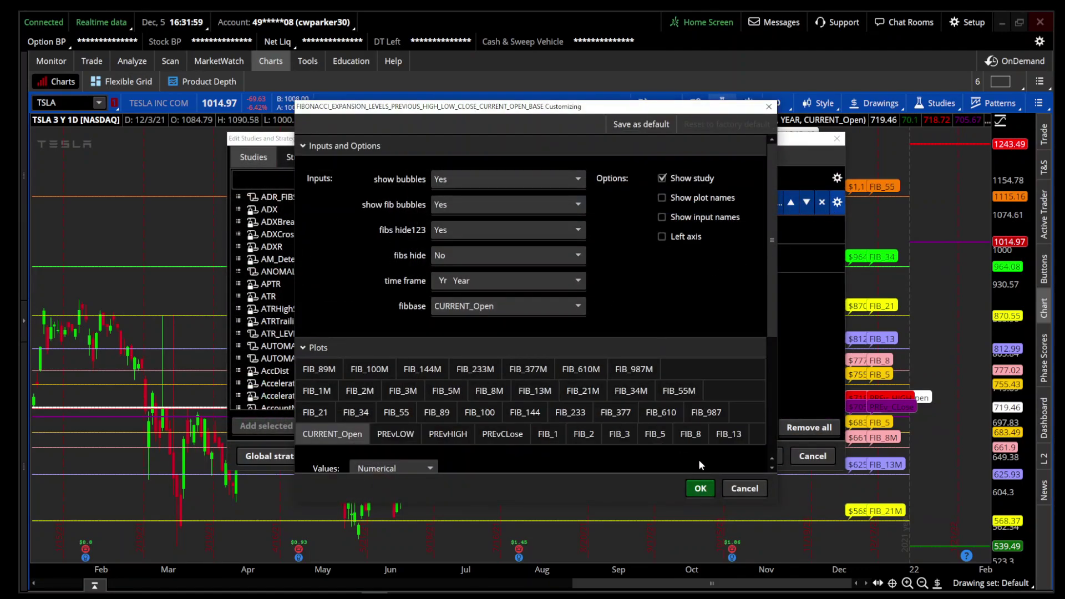
pyautogui.click(745, 489)
pyautogui.click(801, 457)
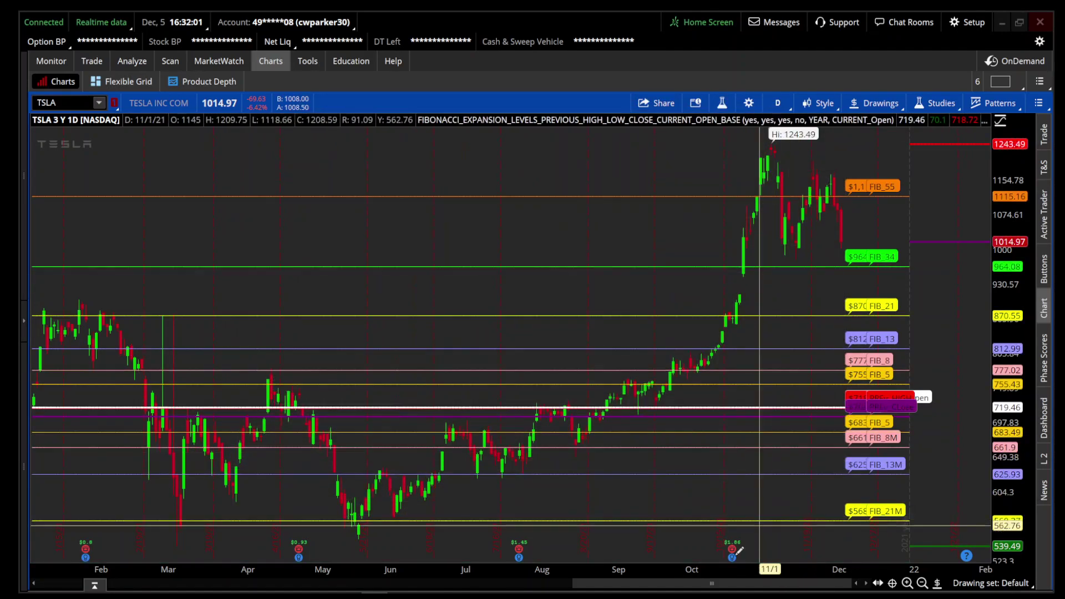
# Examine the yearly Fibonacci levels on the daily TSLA chart from late 2020 through December 2021, including the FIB_34 and FIB_55 lines.
pyautogui.moveTo(702, 580); pyautogui.dragTo(639, 584)
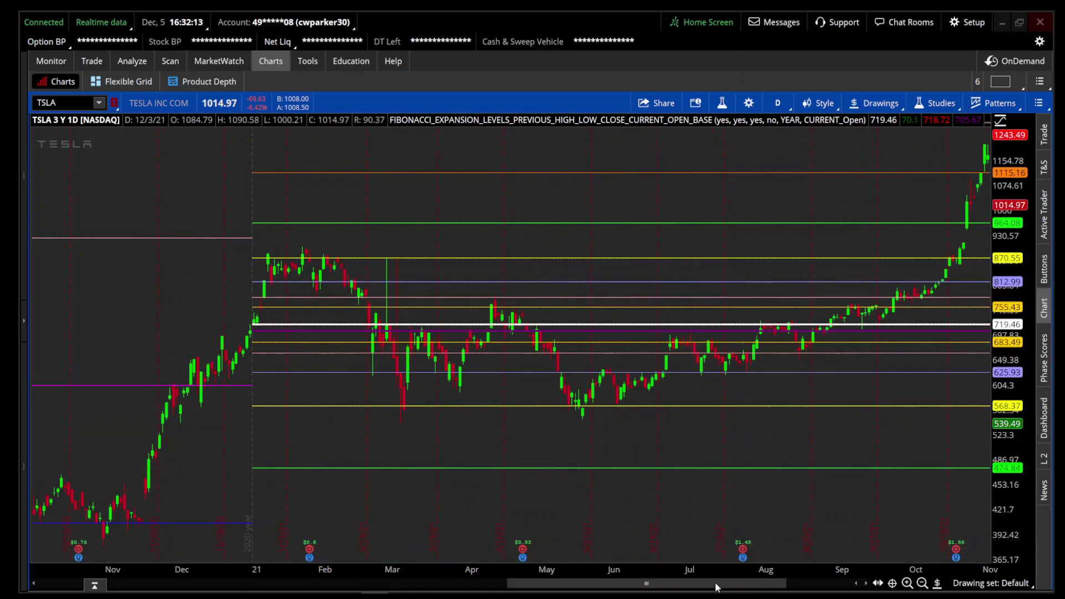
pyautogui.moveTo(729, 587); pyautogui.dragTo(777, 582)
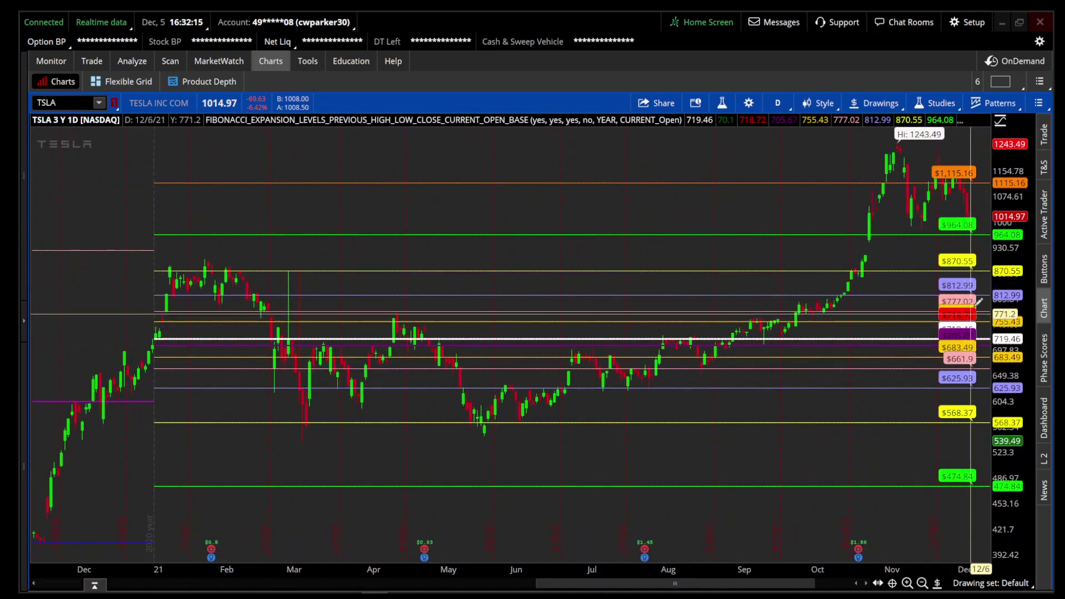
pyautogui.moveTo(1005, 295); pyautogui.dragTo(1034, 485)
pyautogui.rightClick(794, 362)
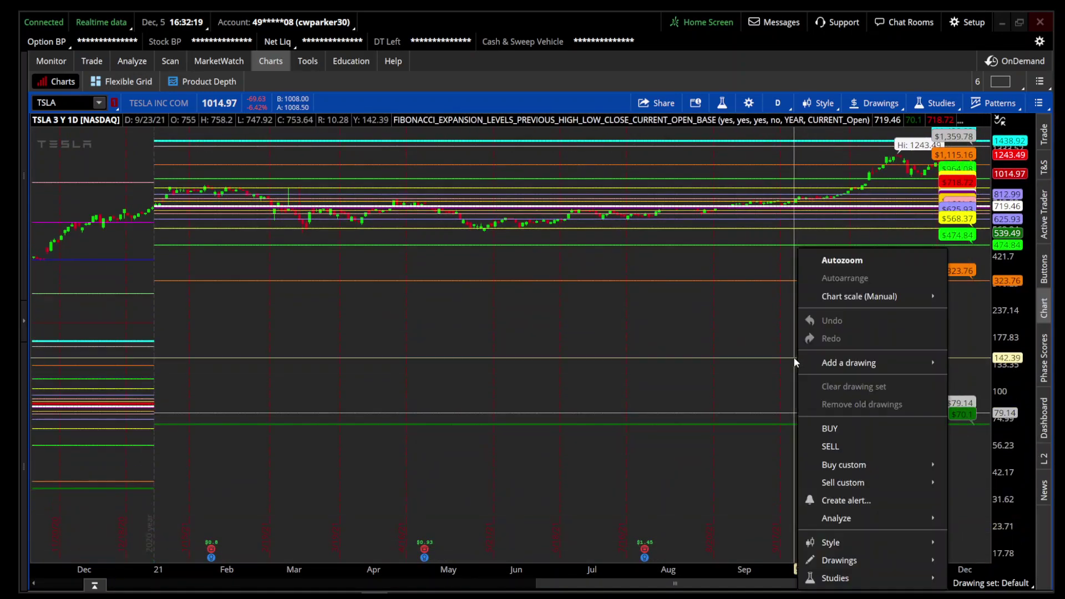
pyautogui.click(848, 254)
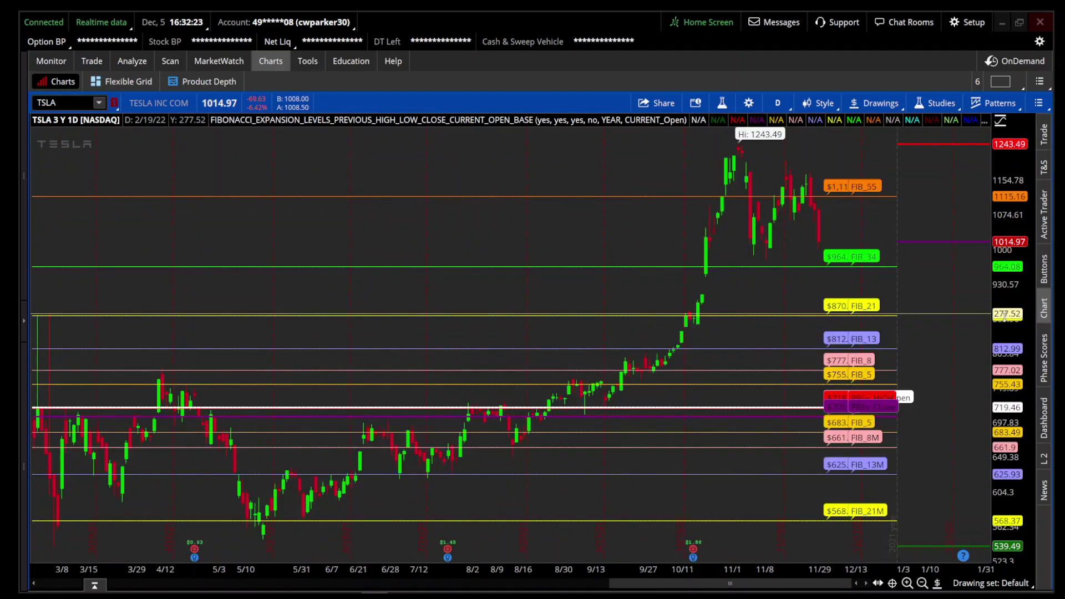
pyautogui.moveTo(990, 288)
pyautogui.mouseDown()
pyautogui.moveTo(428, 226)
pyautogui.moveTo(383, 290)
pyautogui.mouseUp()
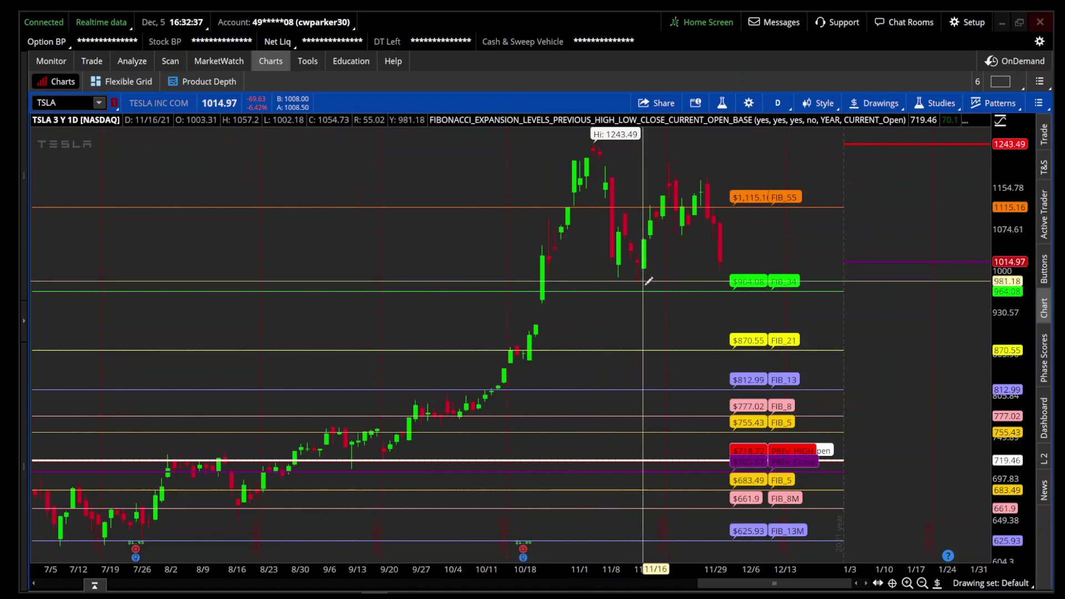
pyautogui.scroll(5, 684, 319)
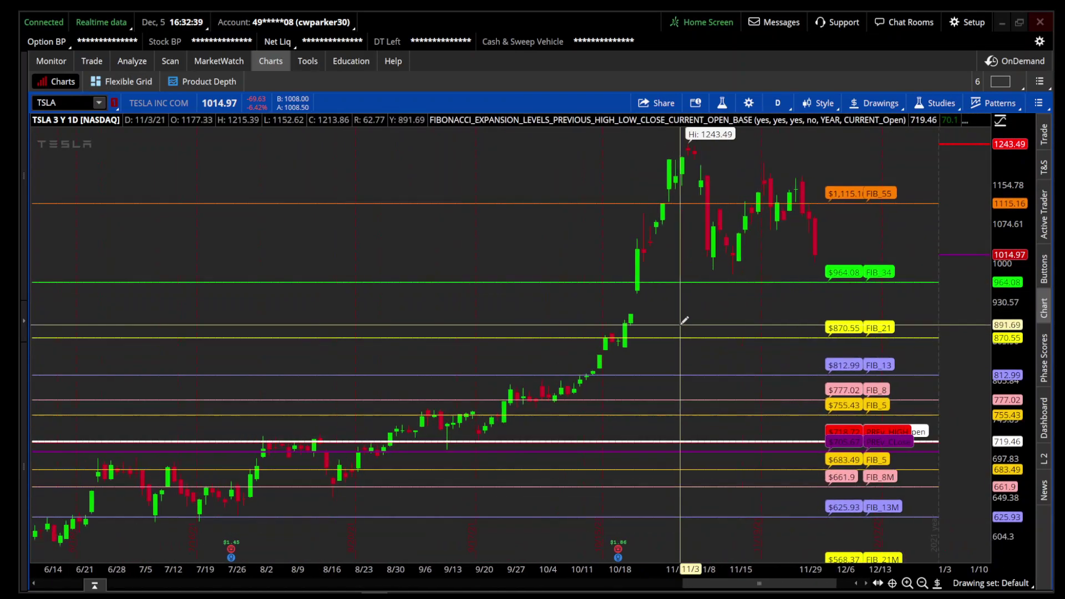
pyautogui.scroll(1, 683, 318)
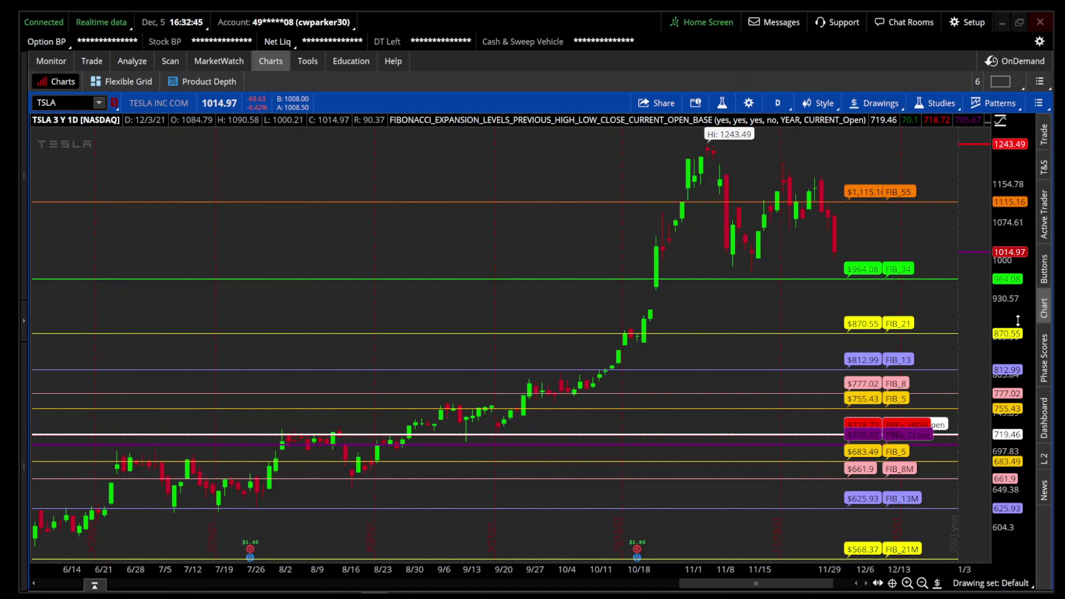
pyautogui.scroll(-2, 1018, 321)
# Set the Fibonacci expansion study's fibbase to PREvCLose and apply it to the TSLA chart.
pyautogui.click(721, 103)
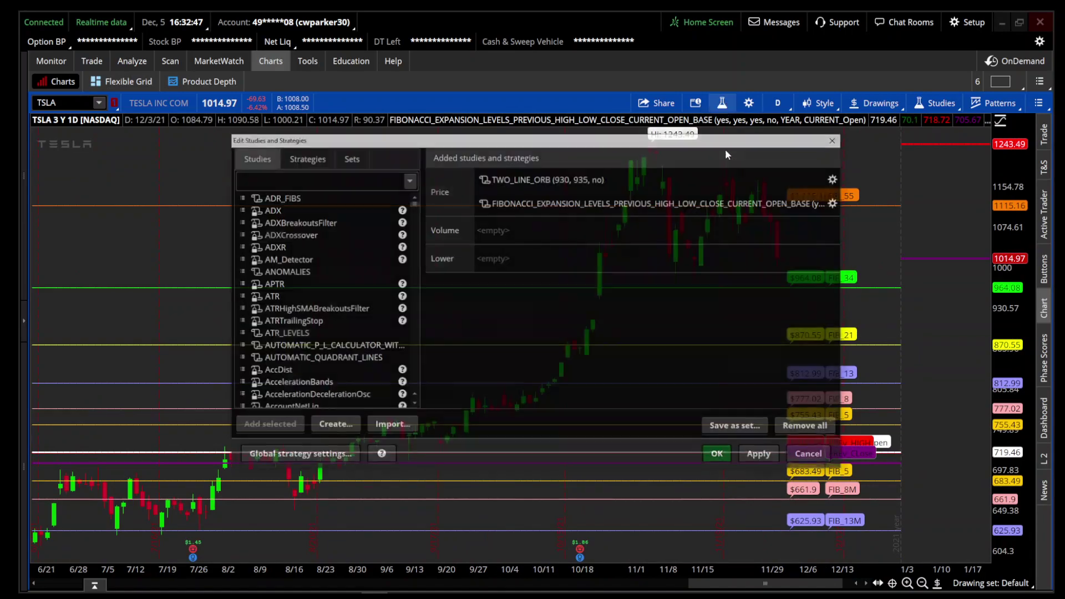
pyautogui.click(838, 203)
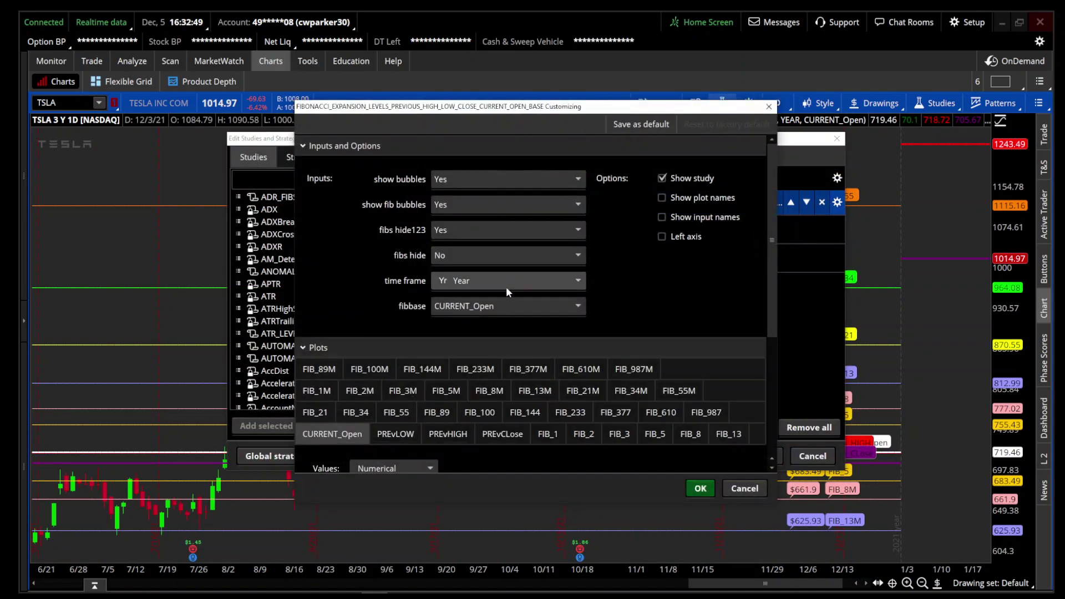
pyautogui.click(505, 301)
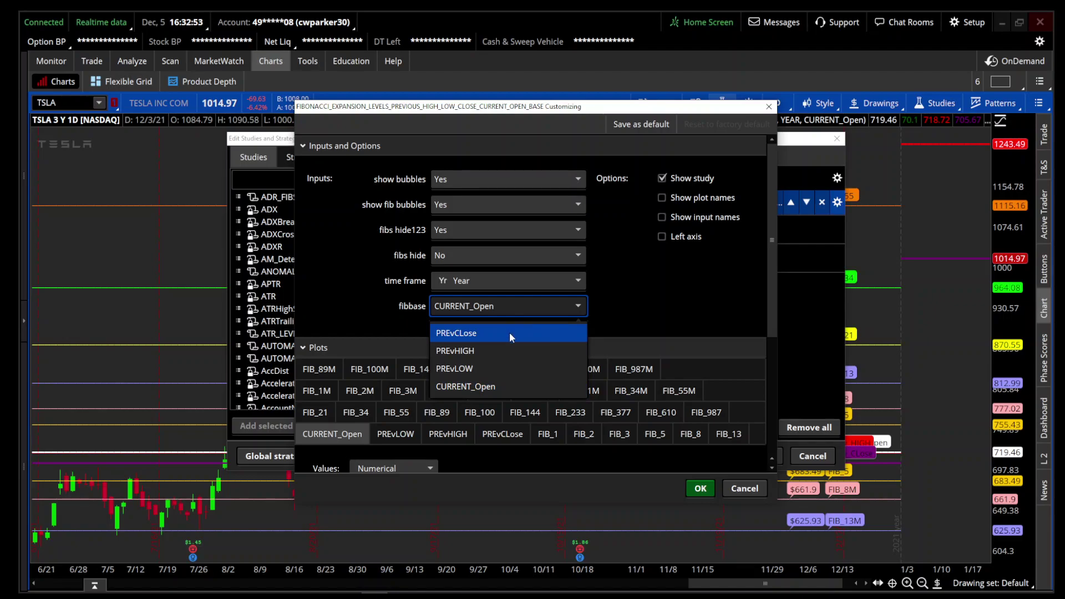
pyautogui.click(514, 340)
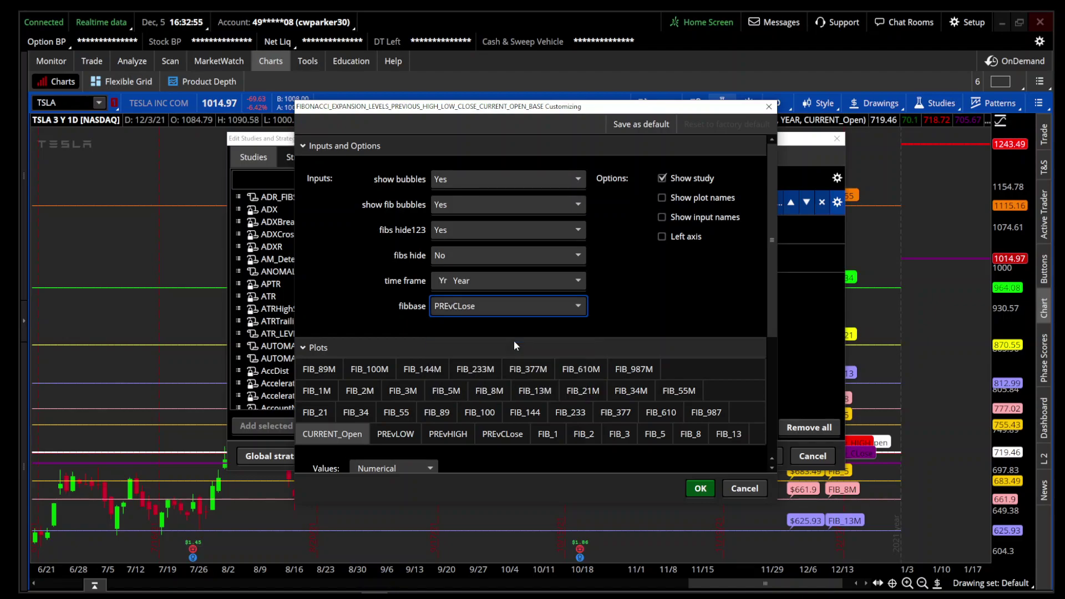
pyautogui.click(700, 489)
pyautogui.click(712, 456)
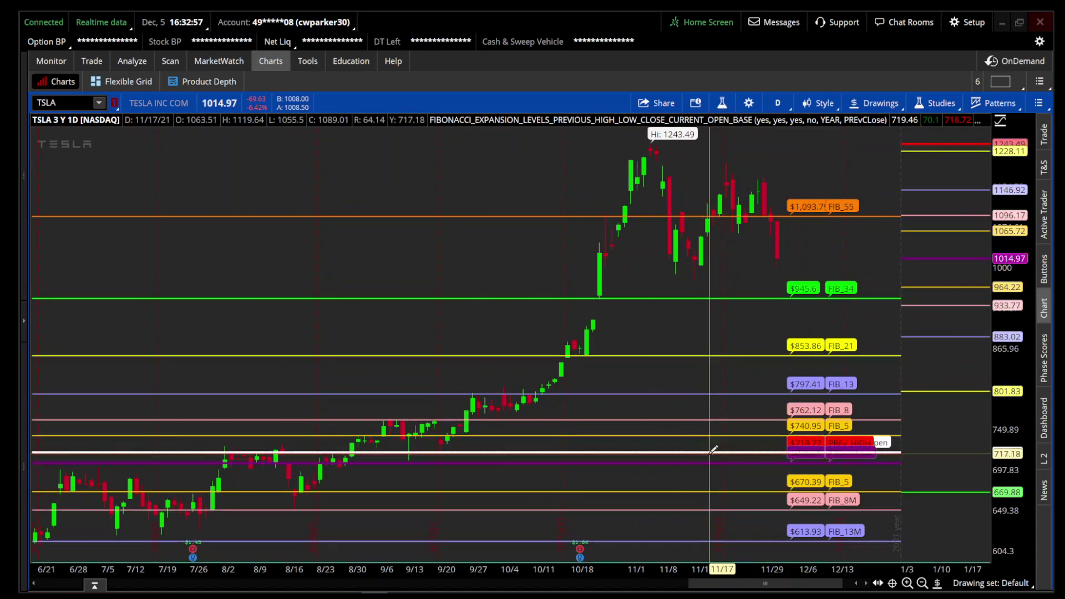
# Inspect the previous-close-based yearly levels on the daily TSLA chart across 2021, focusing on August through December.
pyautogui.rightClick(459, 238)
pyautogui.click(487, 249)
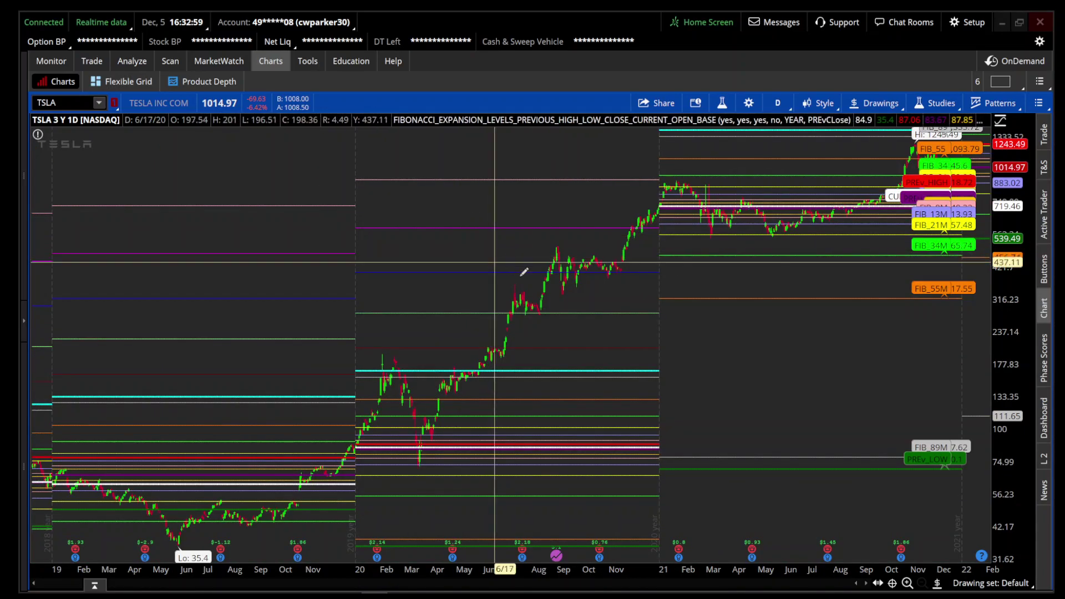
pyautogui.moveTo(613, 289); pyautogui.dragTo(1056, 362)
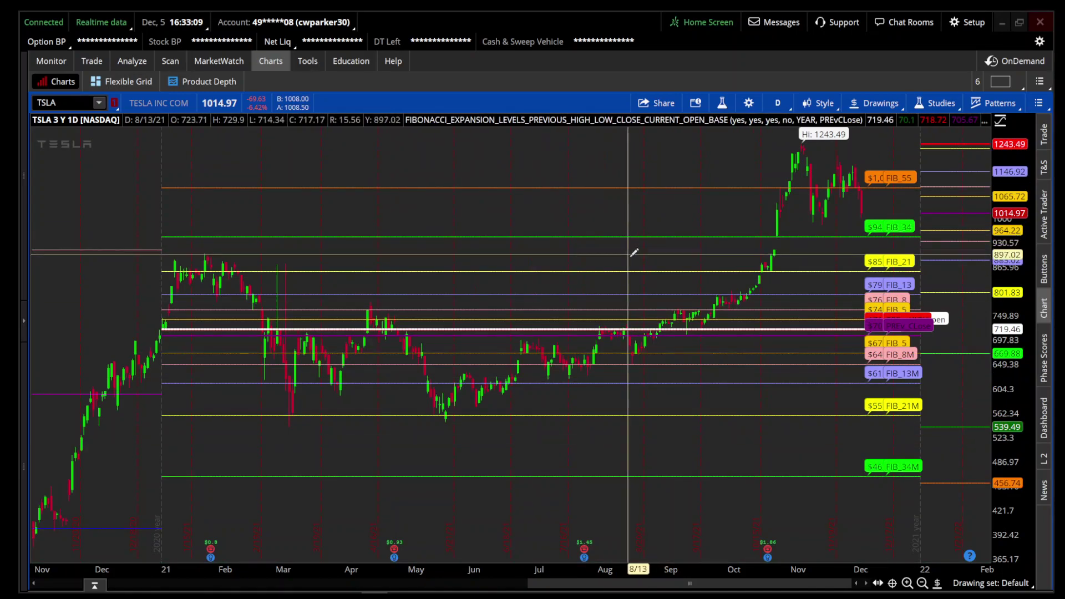
pyautogui.moveTo(632, 247)
pyautogui.mouseDown()
pyautogui.moveTo(982, 266)
pyautogui.moveTo(1039, 300)
pyautogui.mouseUp()
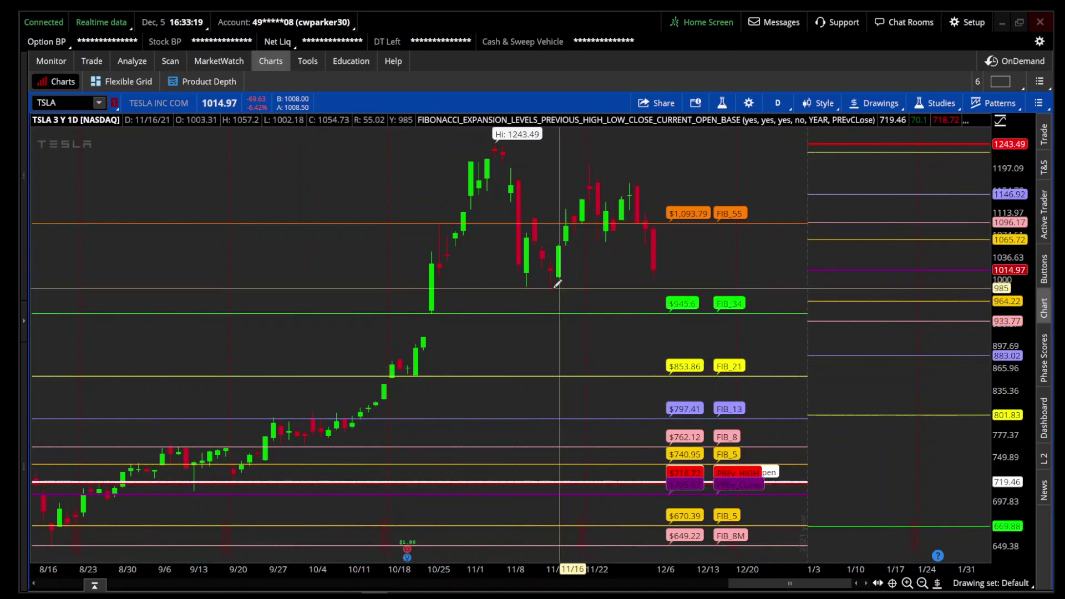
# Set the Fibonacci expansion study's fibbase to PREvHIGH and apply it to the TSLA chart.
pyautogui.click(722, 102)
pyautogui.click(838, 203)
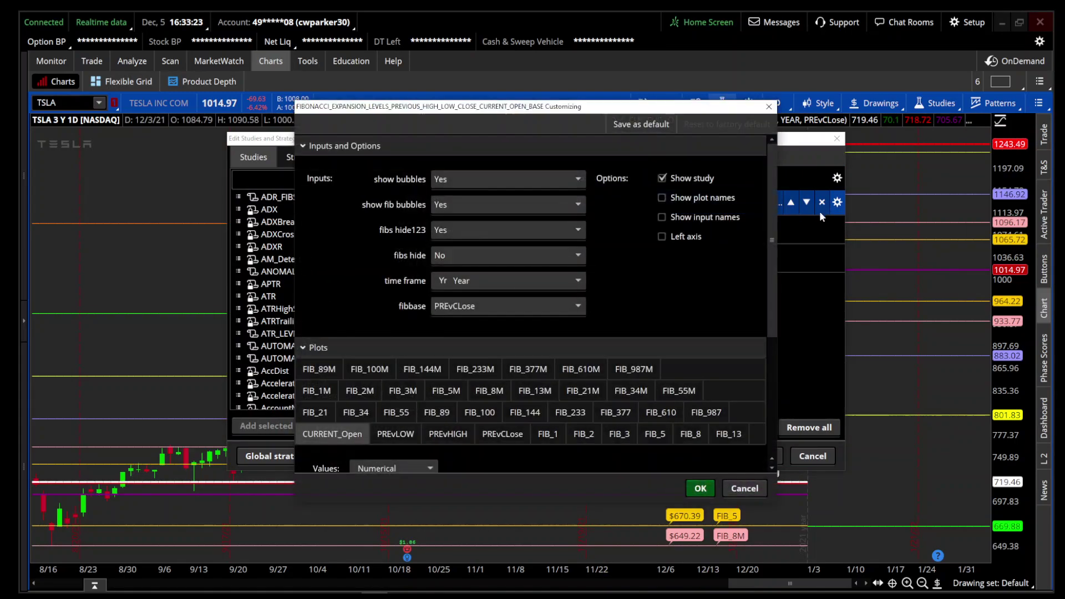
pyautogui.click(528, 300)
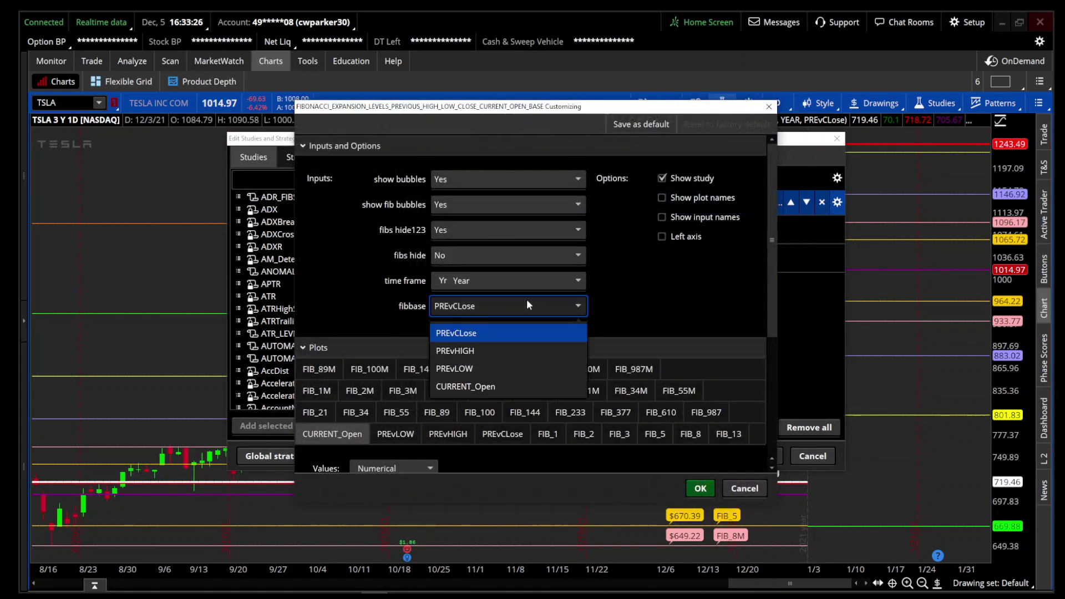
pyautogui.click(518, 351)
pyautogui.click(701, 488)
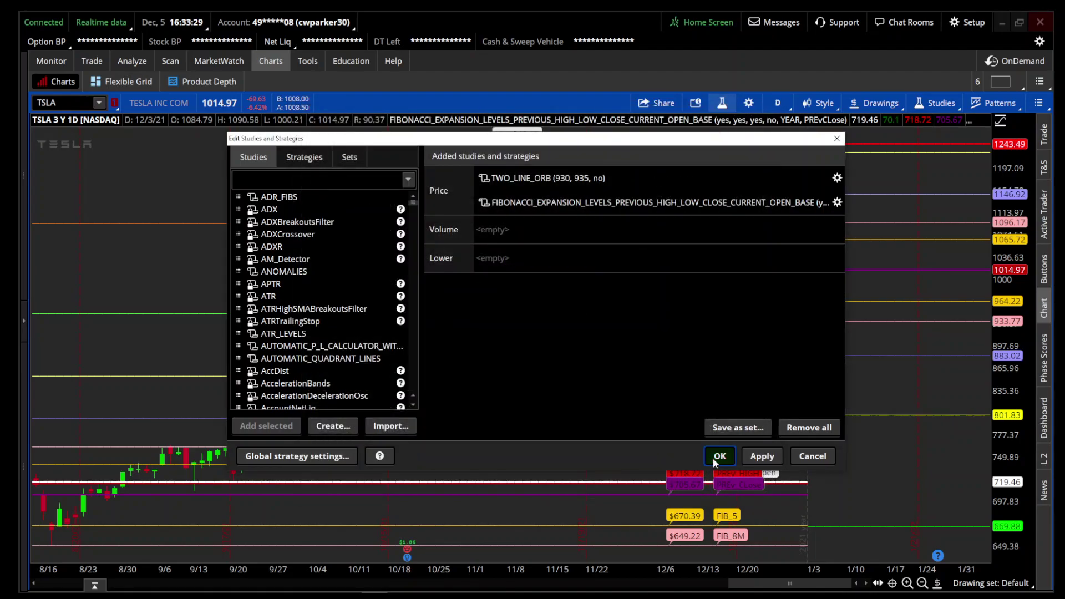
pyautogui.click(720, 456)
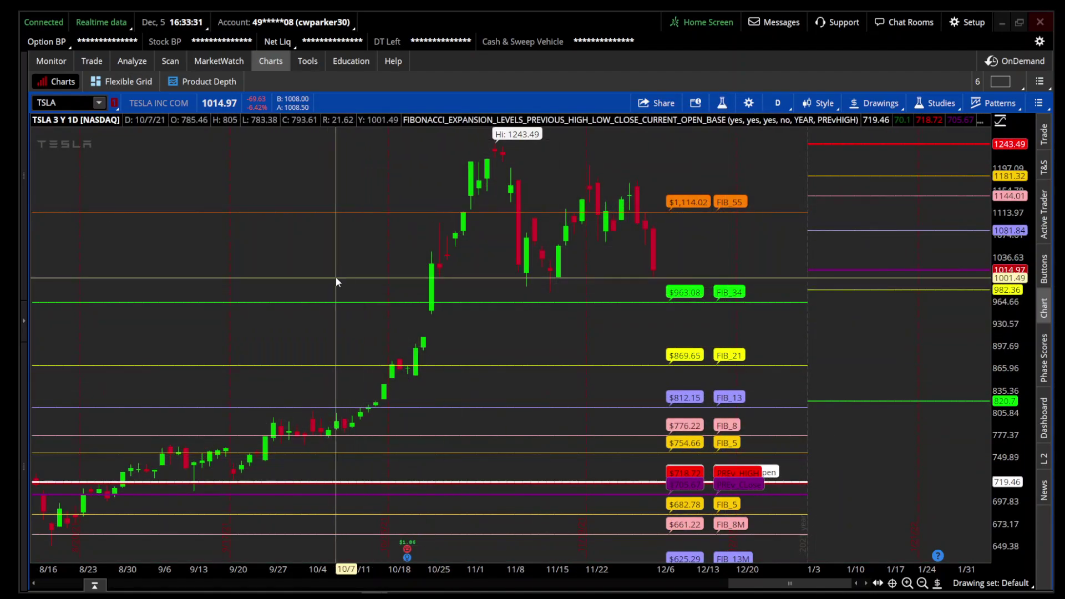
# Inspect the previous-high-based yearly levels across 2021, focusing on TSLA price action in November and December.
pyautogui.rightClick(337, 281)
pyautogui.click(369, 262)
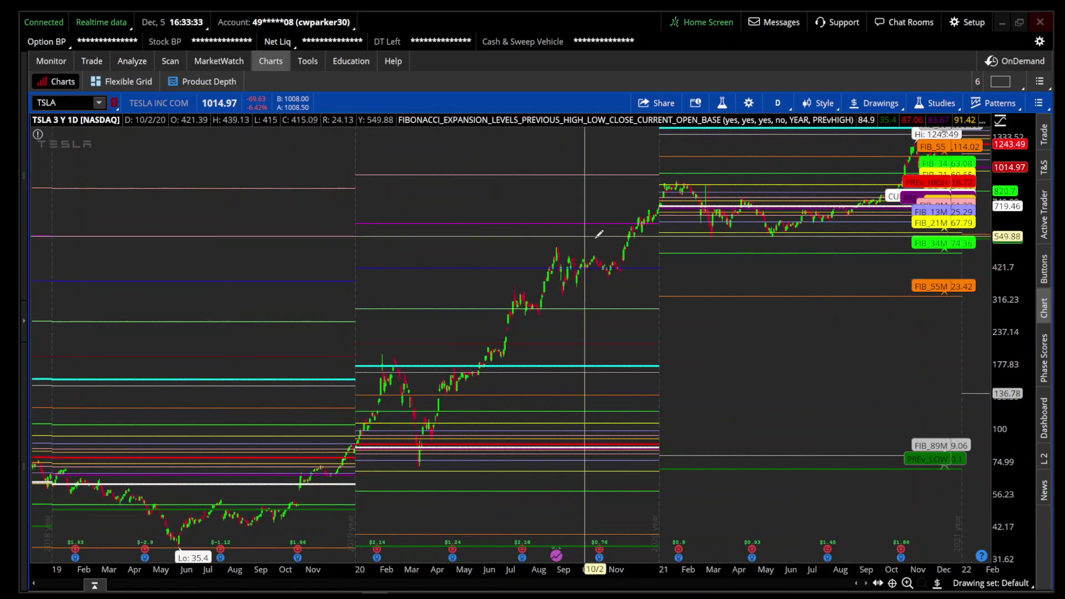
pyautogui.moveTo(613, 265); pyautogui.dragTo(1056, 295)
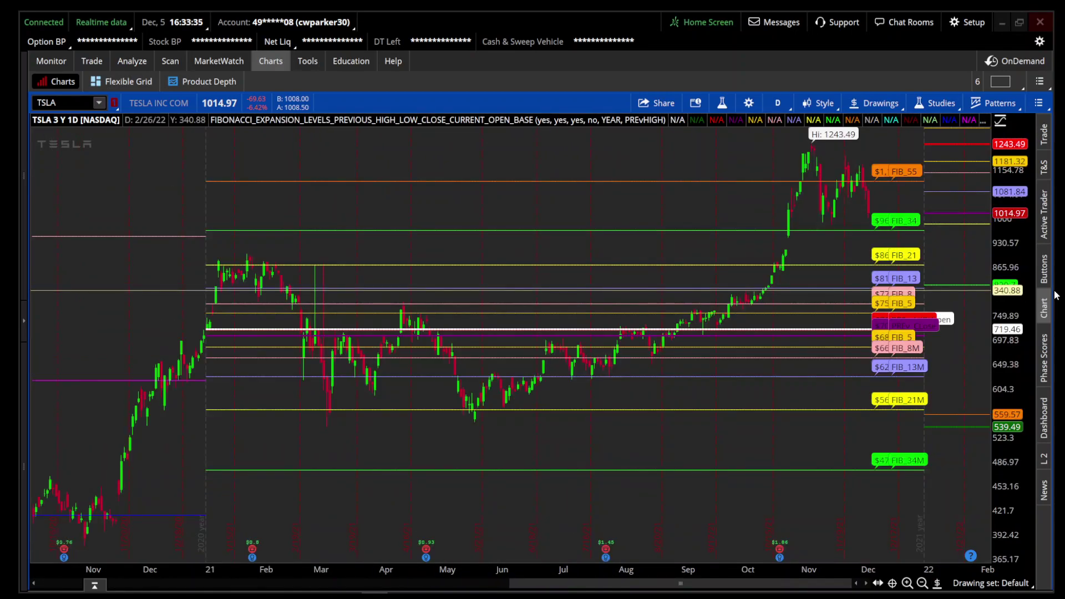
pyautogui.moveTo(825, 150); pyautogui.dragTo(1046, 466)
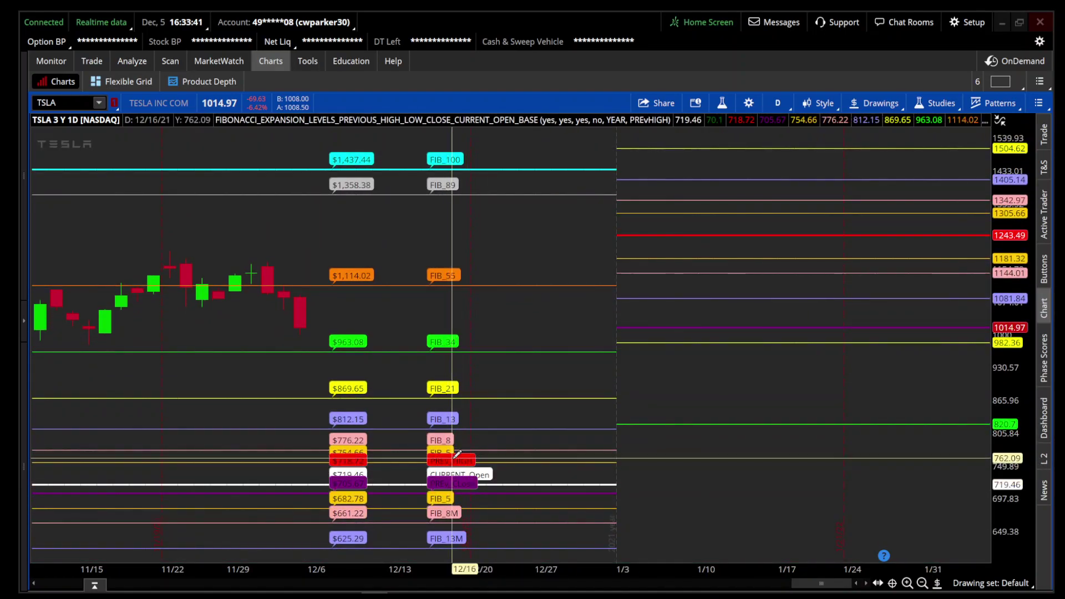
# Compare the previous-high-based yearly levels against TSLA price action in 2021 and in 2019.
pyautogui.rightClick(499, 240)
pyautogui.click(515, 256)
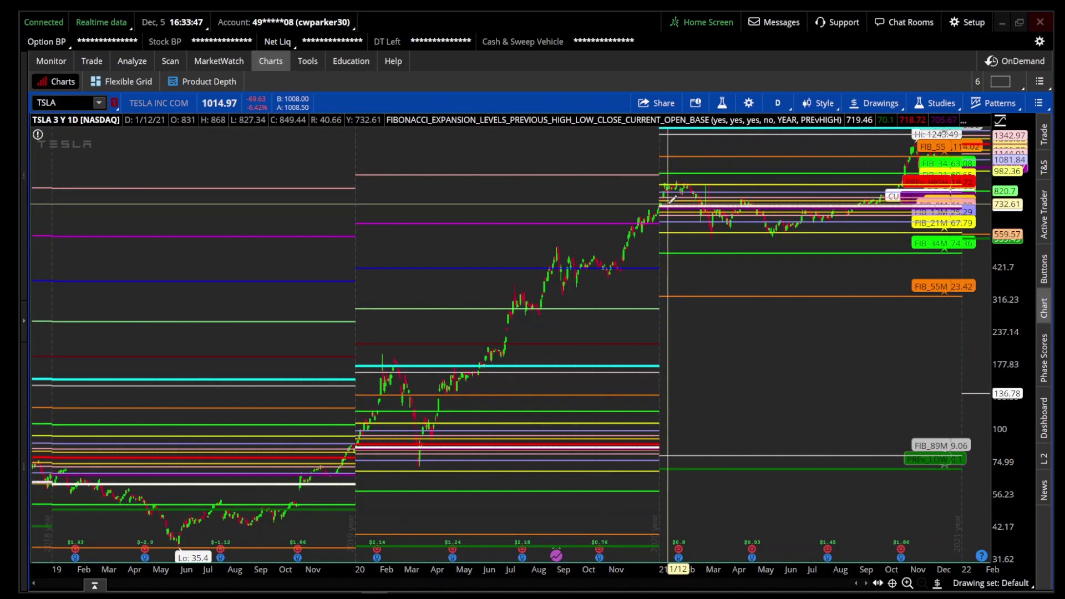
pyautogui.moveTo(616, 197); pyautogui.dragTo(1056, 198)
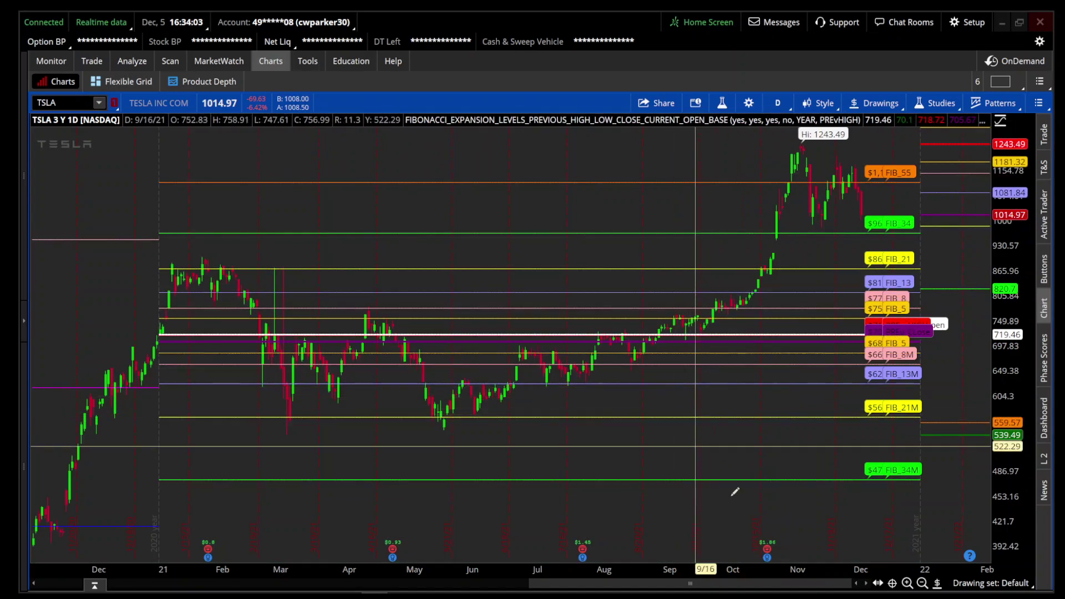
pyautogui.moveTo(702, 584); pyautogui.dragTo(252, 583)
pyautogui.moveTo(240, 523); pyautogui.dragTo(205, 508)
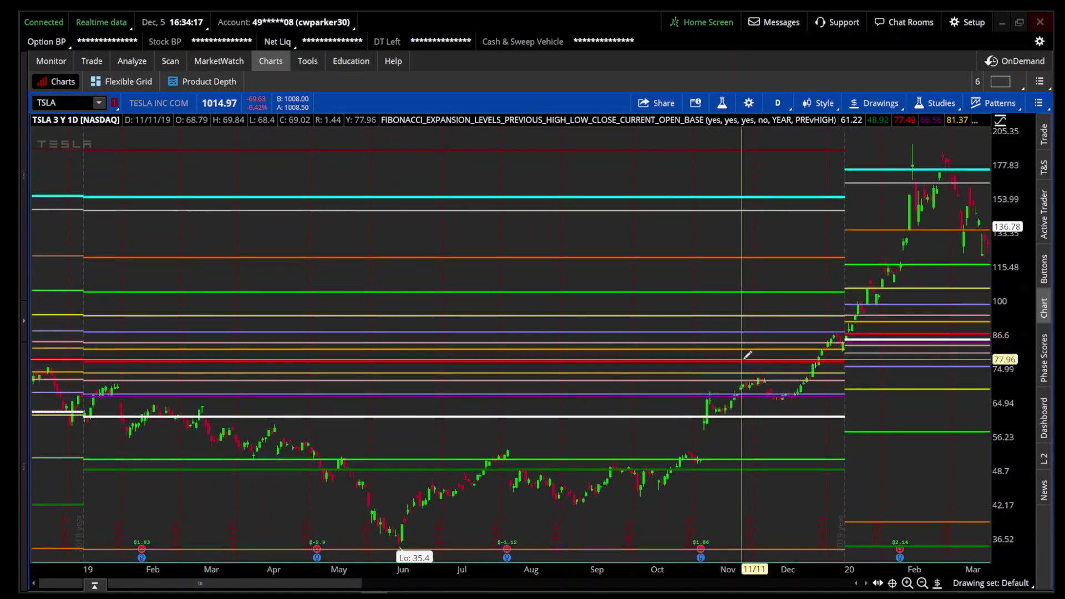
pyautogui.moveTo(332, 583); pyautogui.dragTo(898, 596)
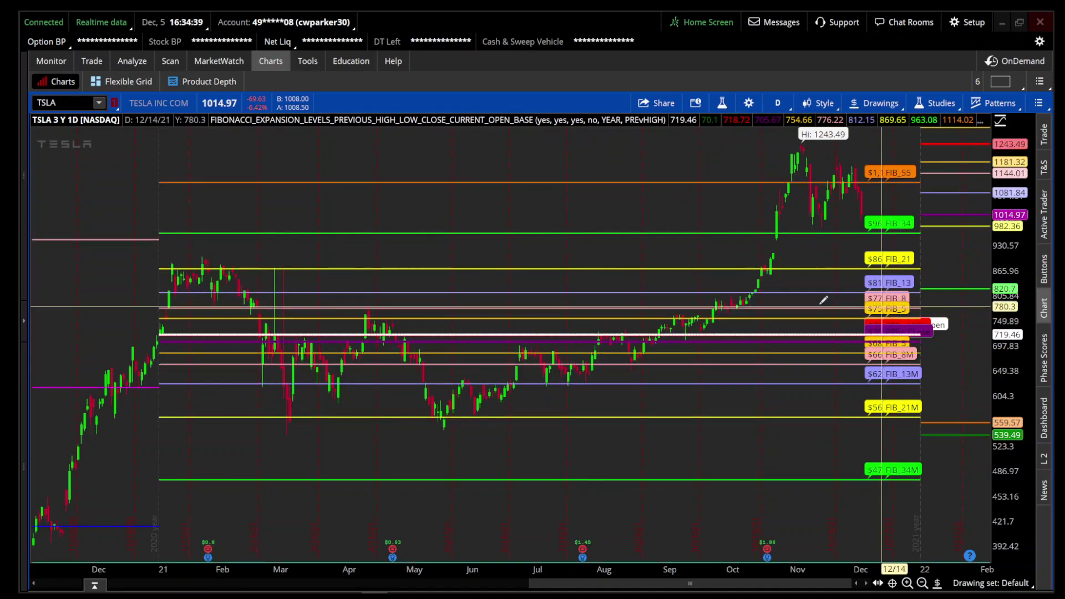
# Switch the TSLA chart to a 10-day interval with 5-minute aggregation.
pyautogui.click(778, 102)
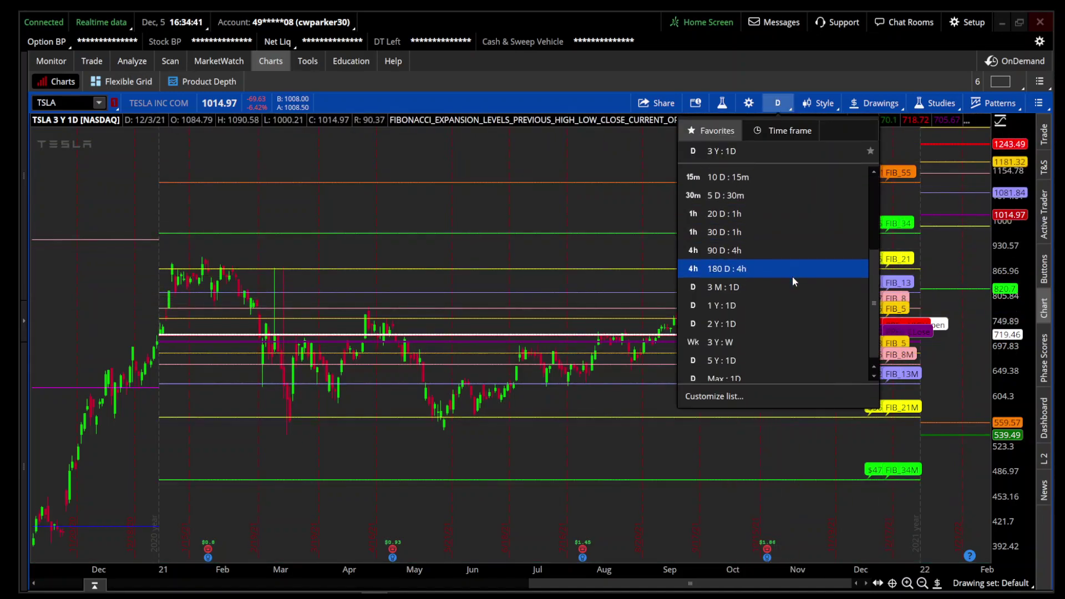
pyautogui.scroll(3, 788, 285)
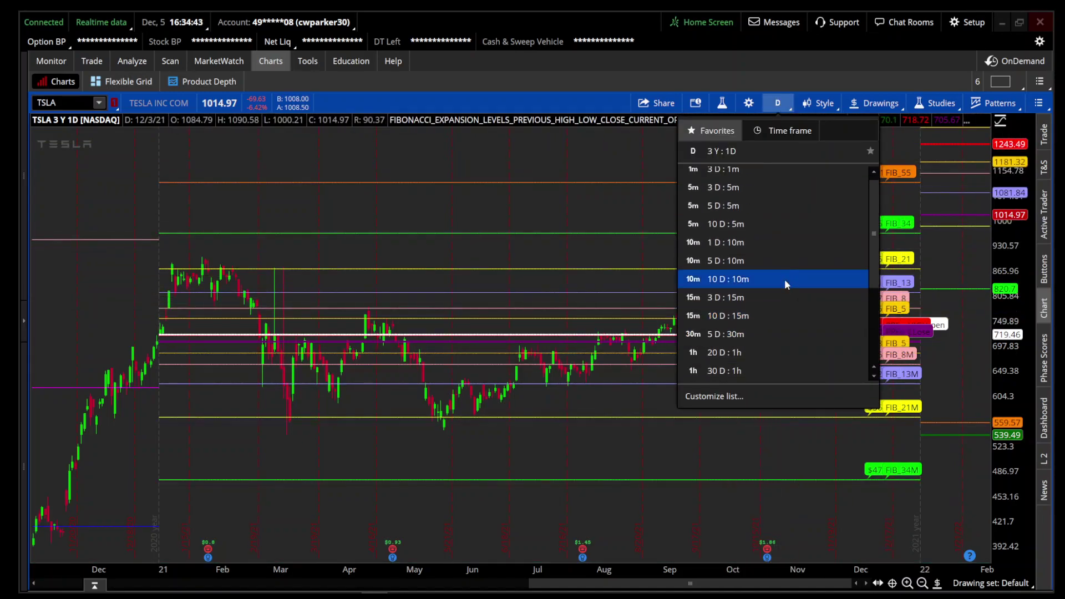
pyautogui.click(771, 230)
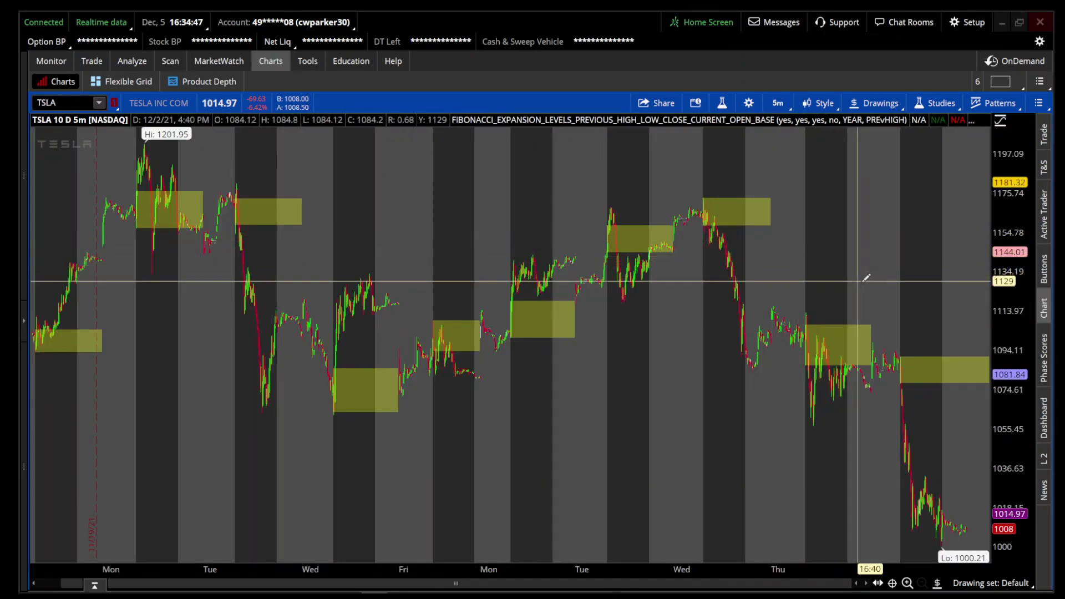
# Set the Fibonacci expansion study's fibbase to CURRENT_Open and apply the change.
pyautogui.click(721, 108)
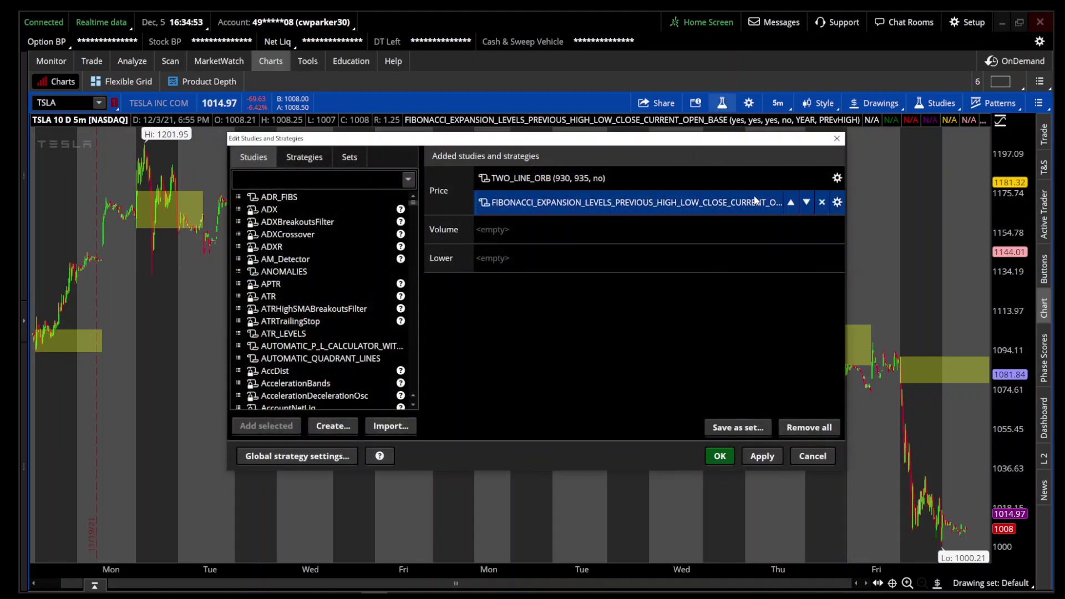
pyautogui.click(837, 202)
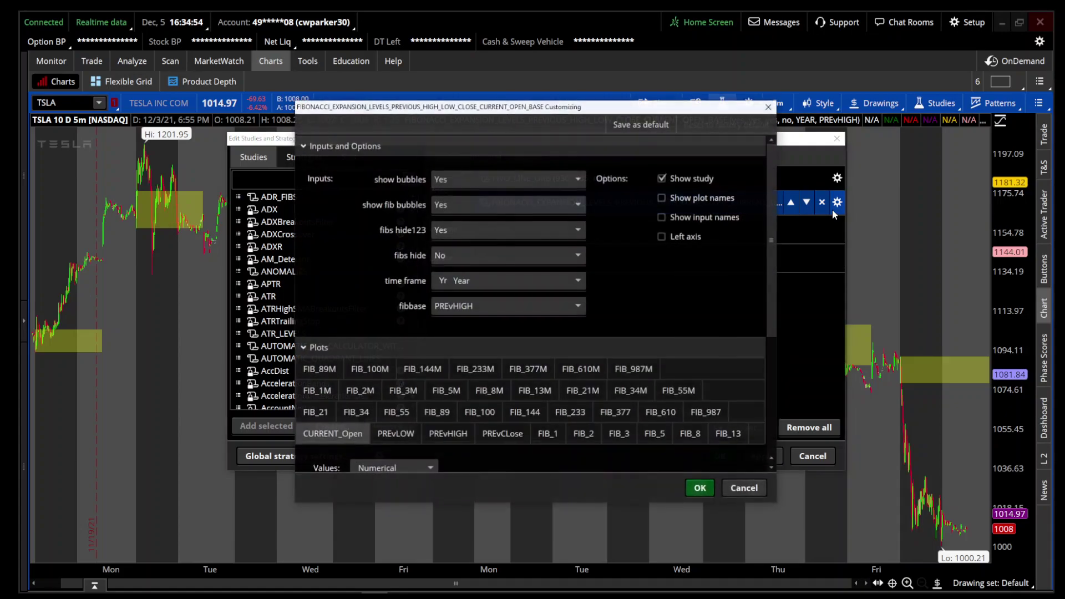
pyautogui.click(568, 310)
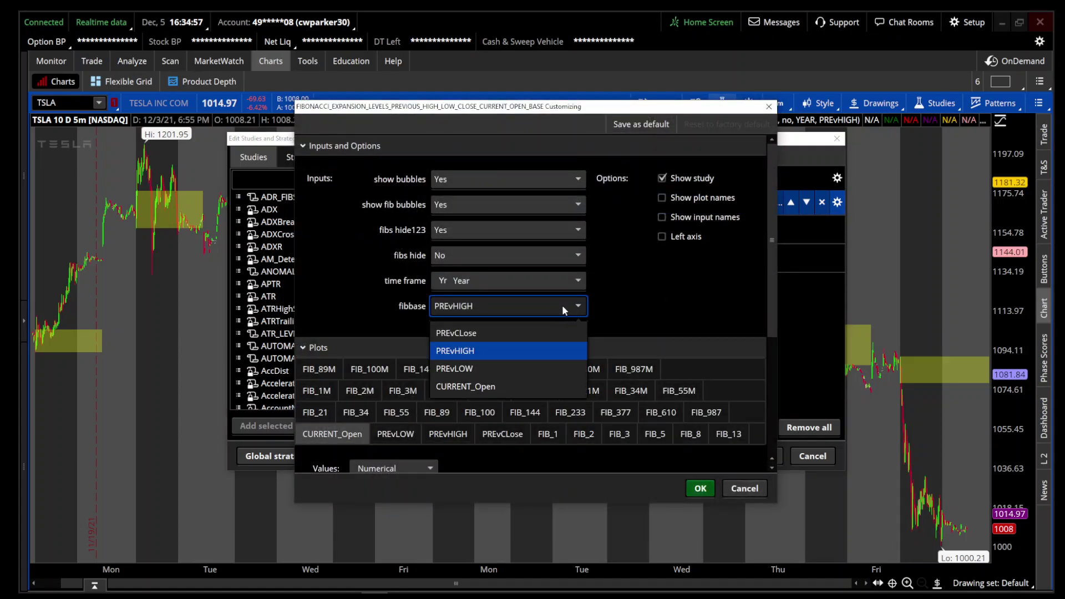
pyautogui.click(519, 387)
pyautogui.click(701, 489)
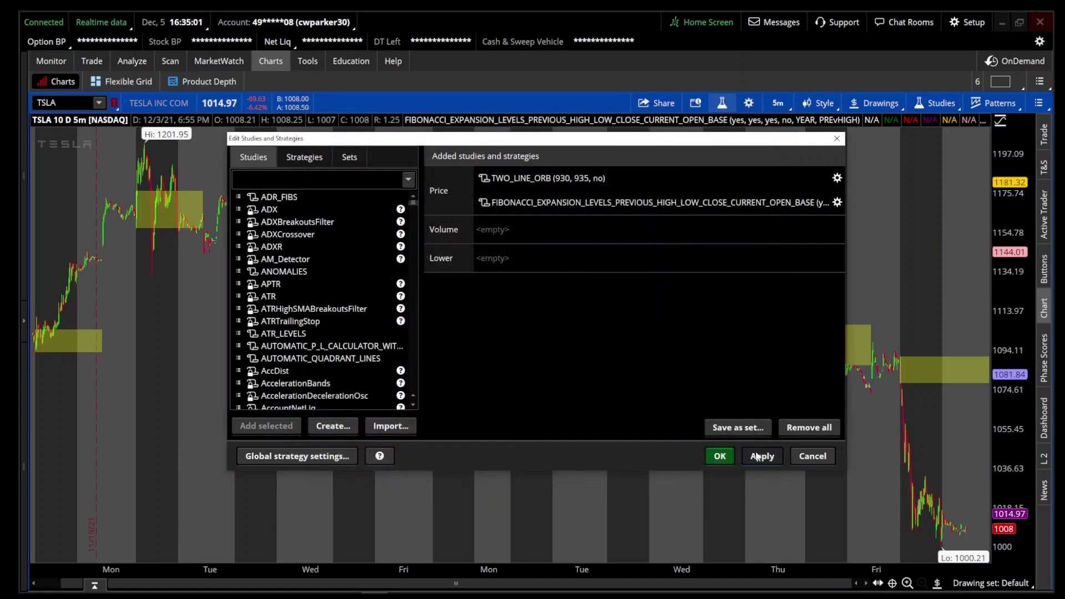
pyautogui.click(756, 456)
# Set the Fibonacci expansion study's time frame to Month, apply it and inspect the early December levels on the 5-minute TSLA chart.
pyautogui.click(816, 203)
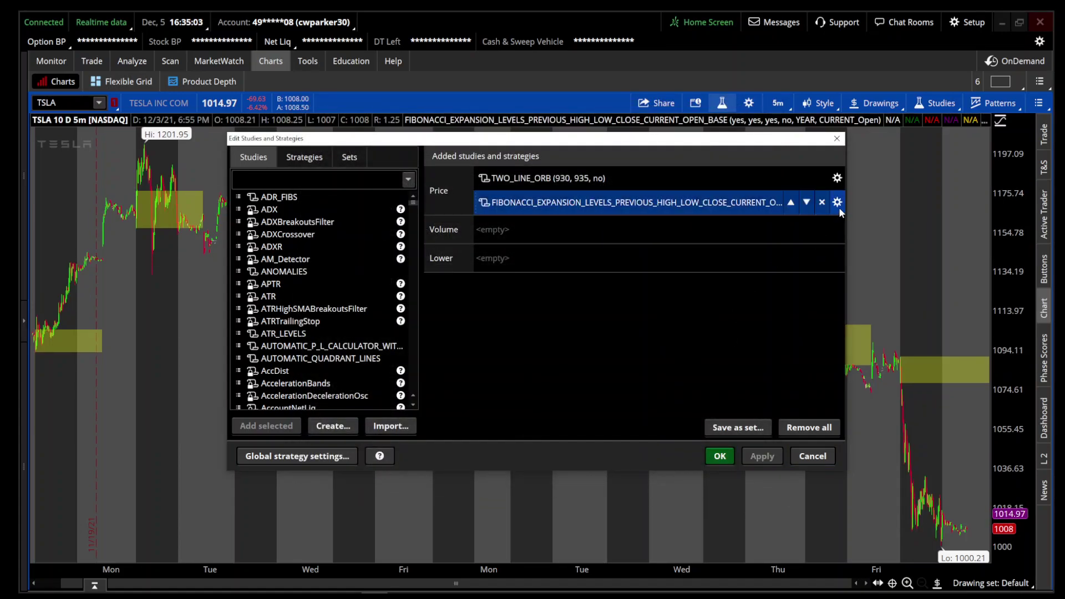
pyautogui.click(838, 202)
pyautogui.click(497, 289)
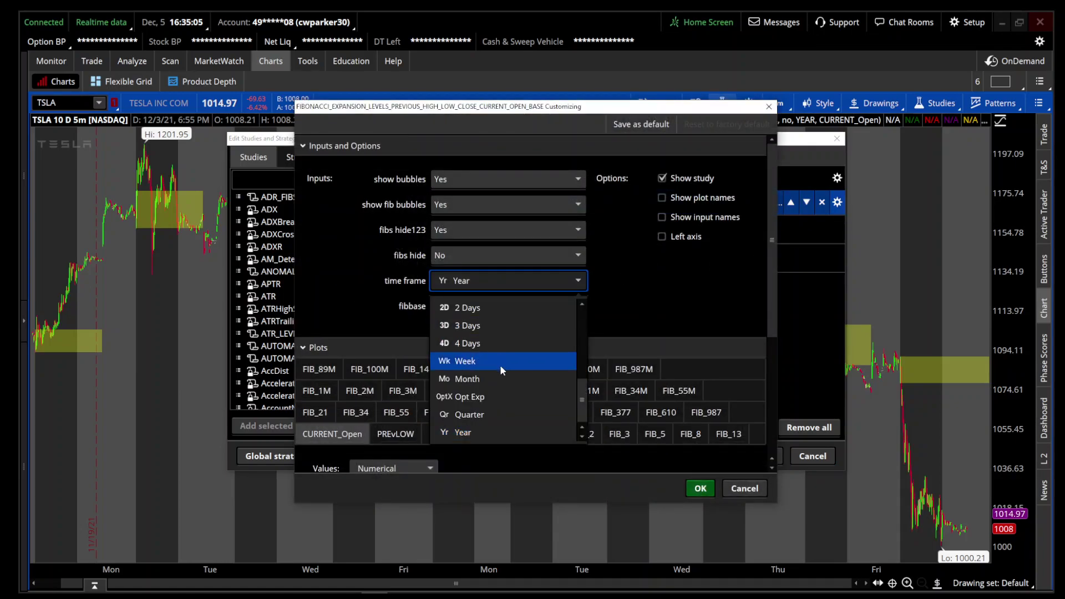
pyautogui.scroll(1, 501, 374)
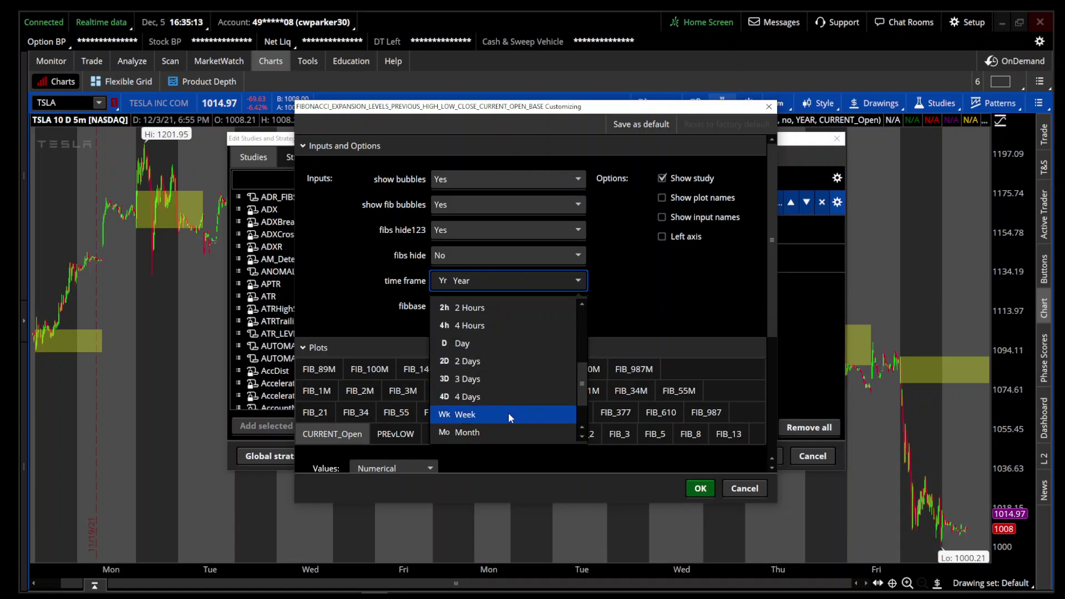
pyautogui.click(499, 379)
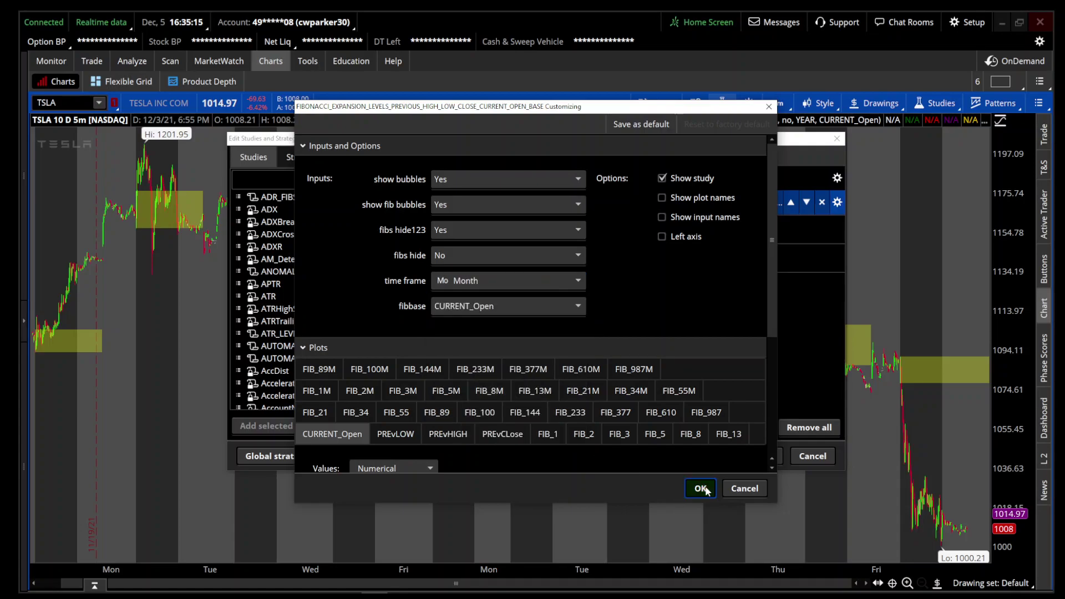
pyautogui.click(703, 489)
pyautogui.click(720, 457)
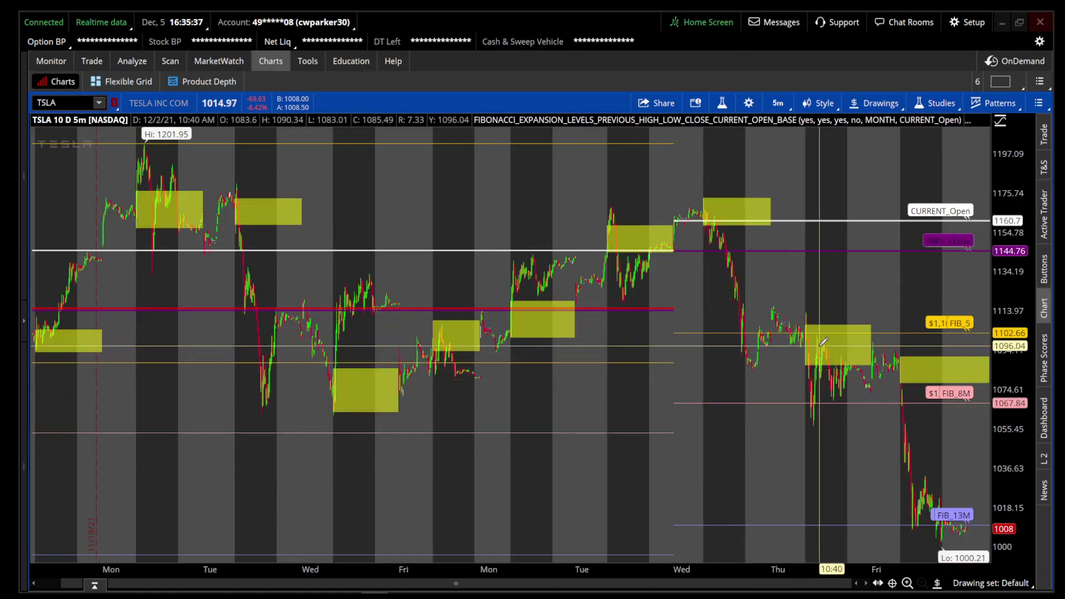
pyautogui.moveTo(988, 389); pyautogui.dragTo(768, 389)
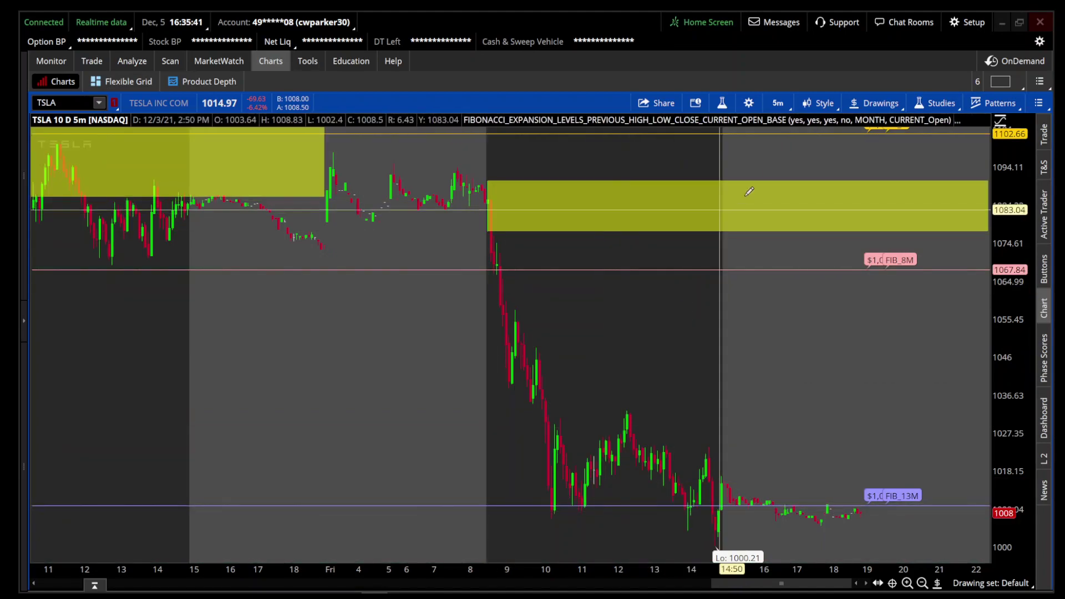
# Review the Fibonacci expansion study's bubble options and available fibbase choices, then close its settings without changing anything.
pyautogui.click(723, 104)
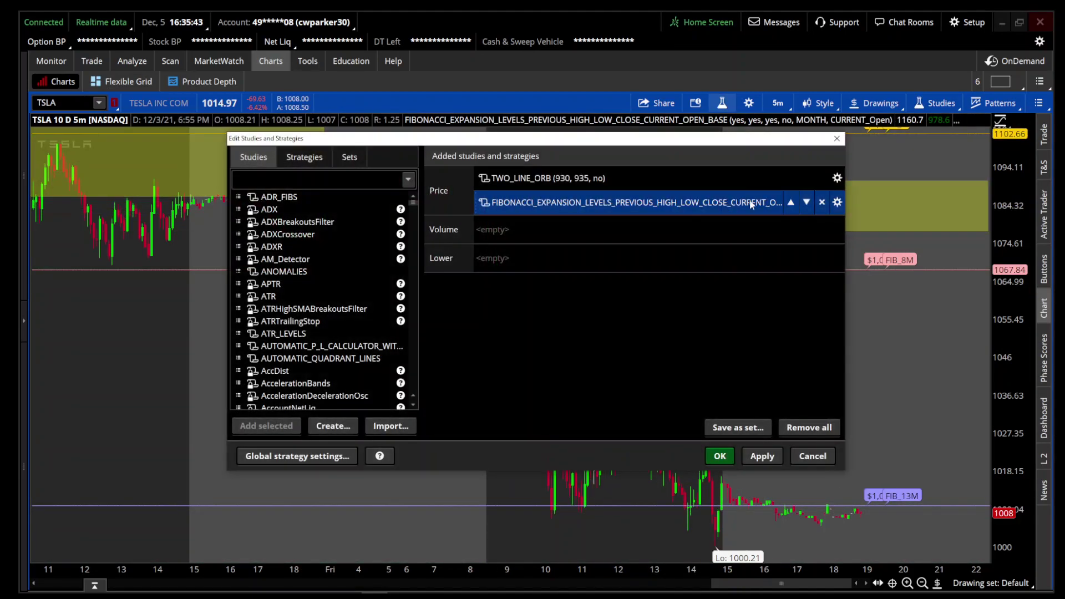
pyautogui.click(838, 203)
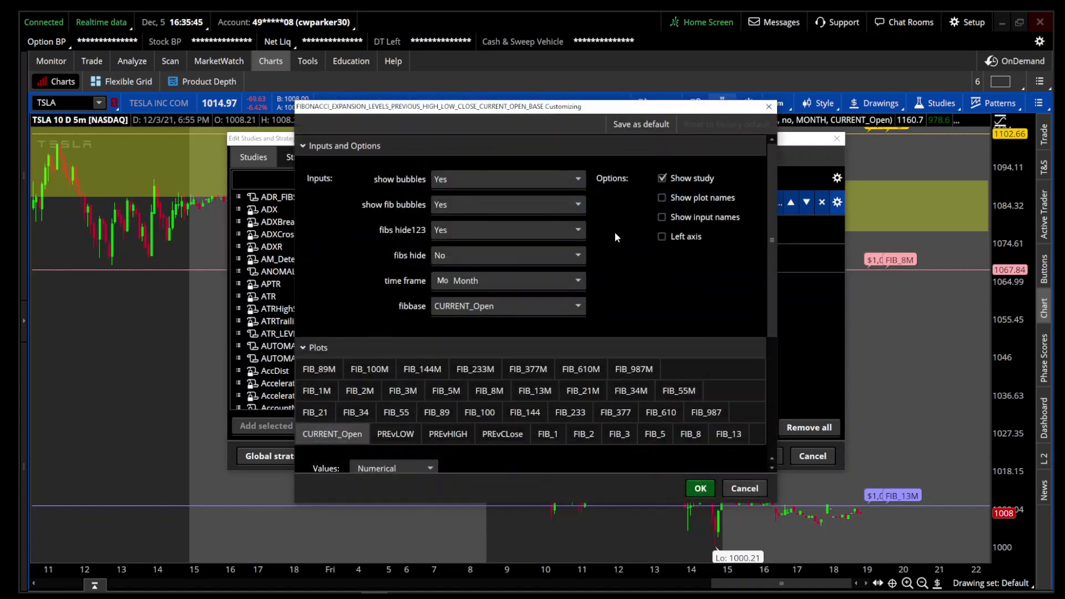
pyautogui.click(553, 179)
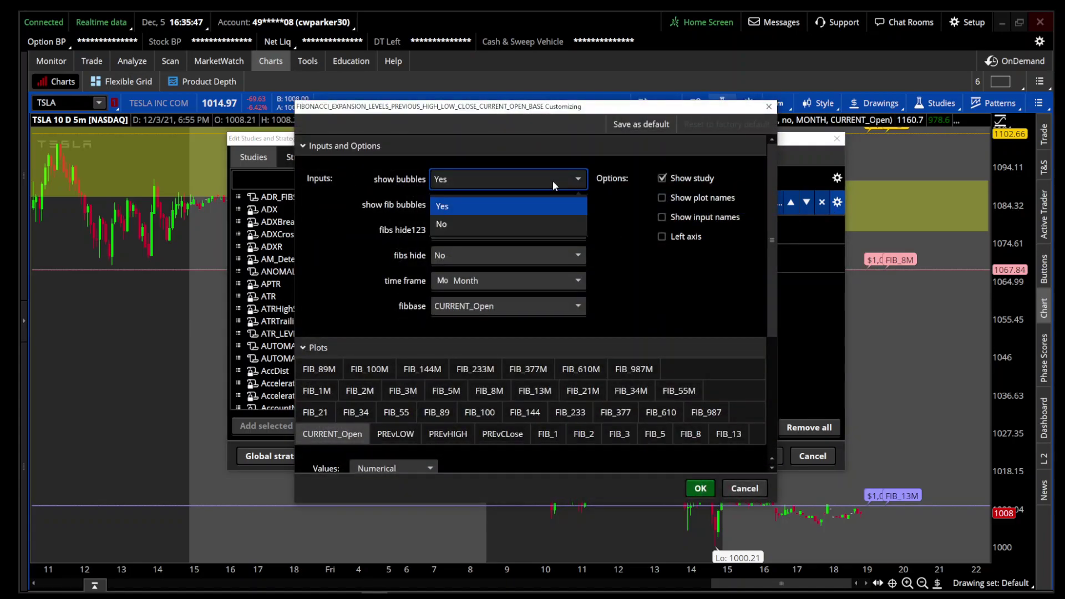
pyautogui.click(552, 176)
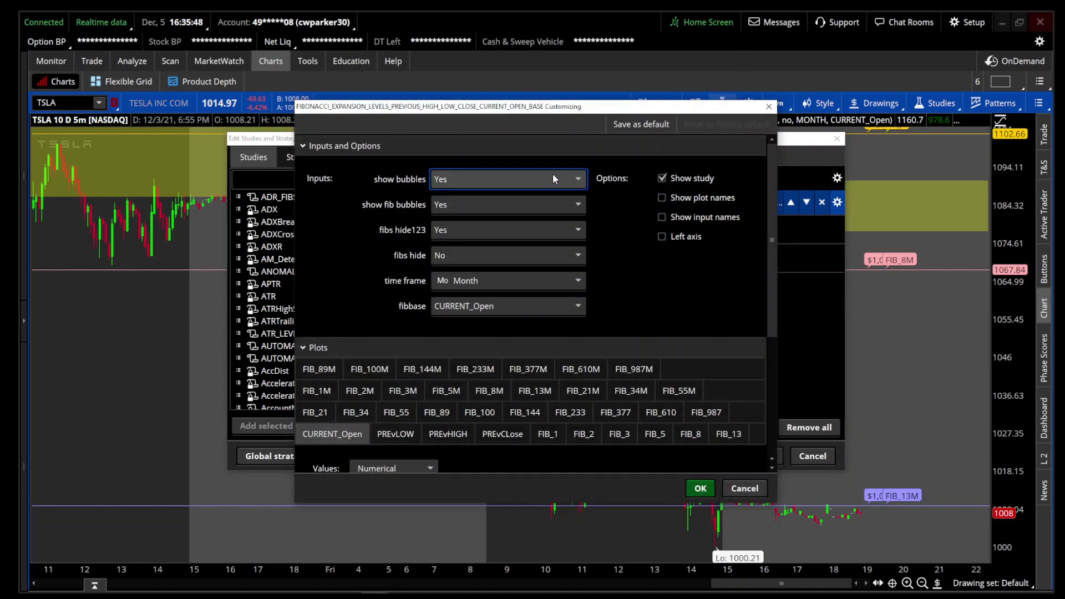
pyautogui.click(541, 206)
pyautogui.click(541, 205)
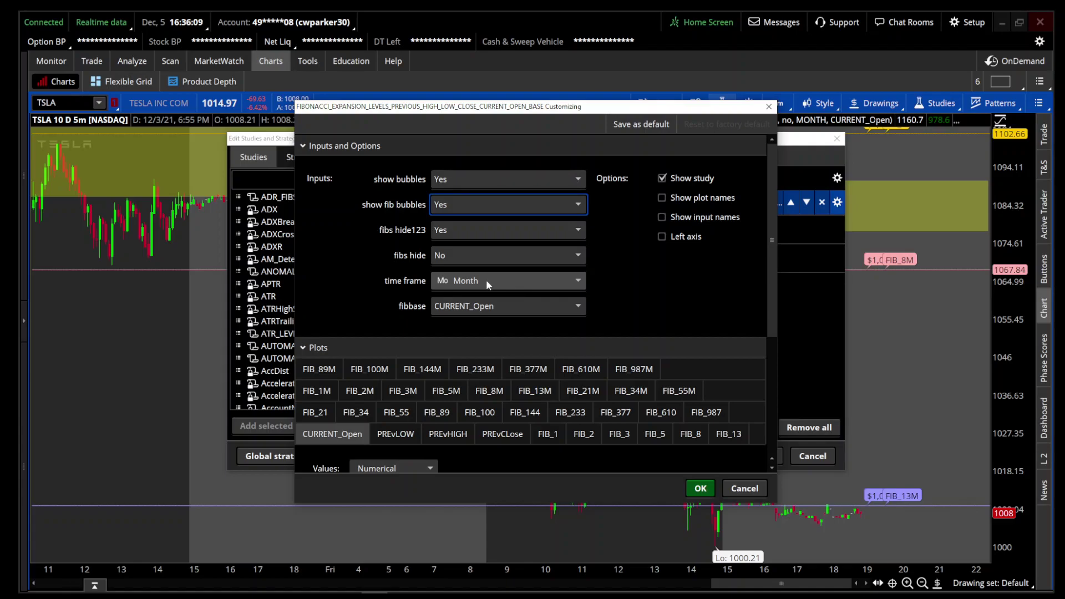
pyautogui.click(502, 305)
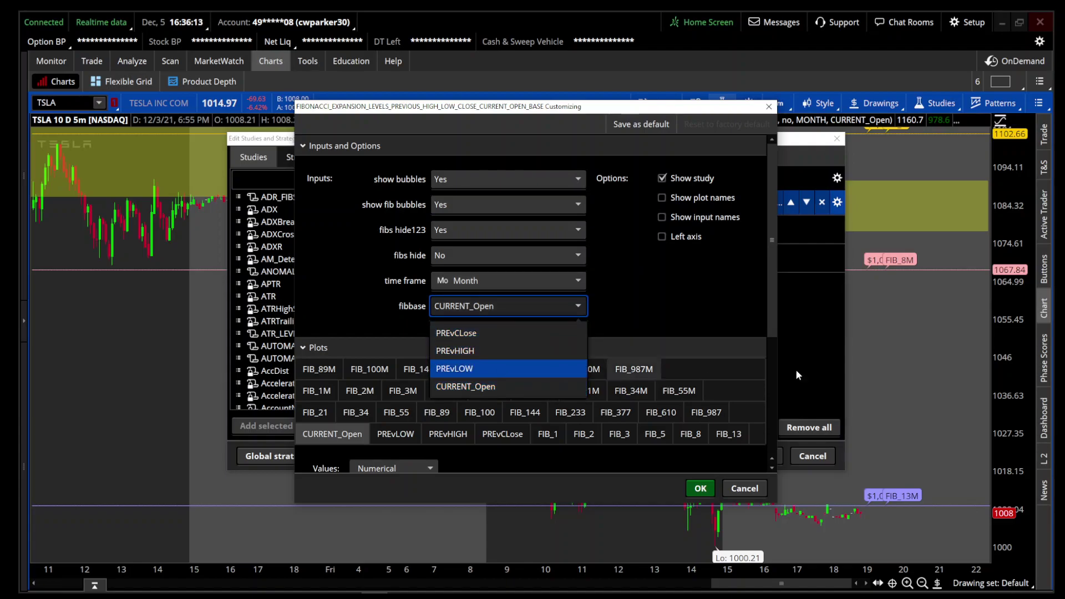
pyautogui.click(745, 488)
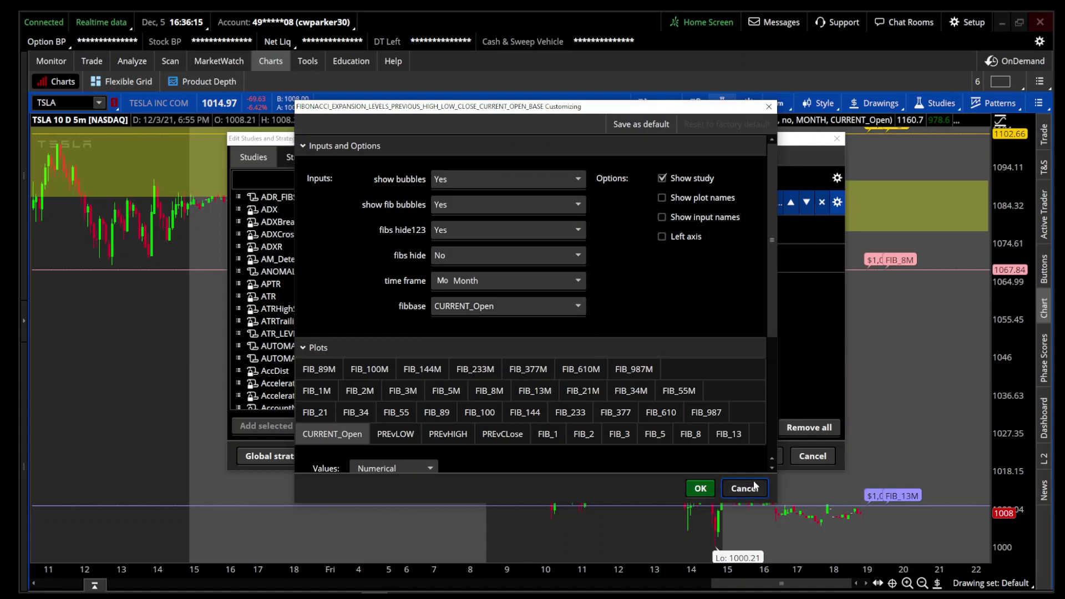
pyautogui.click(813, 456)
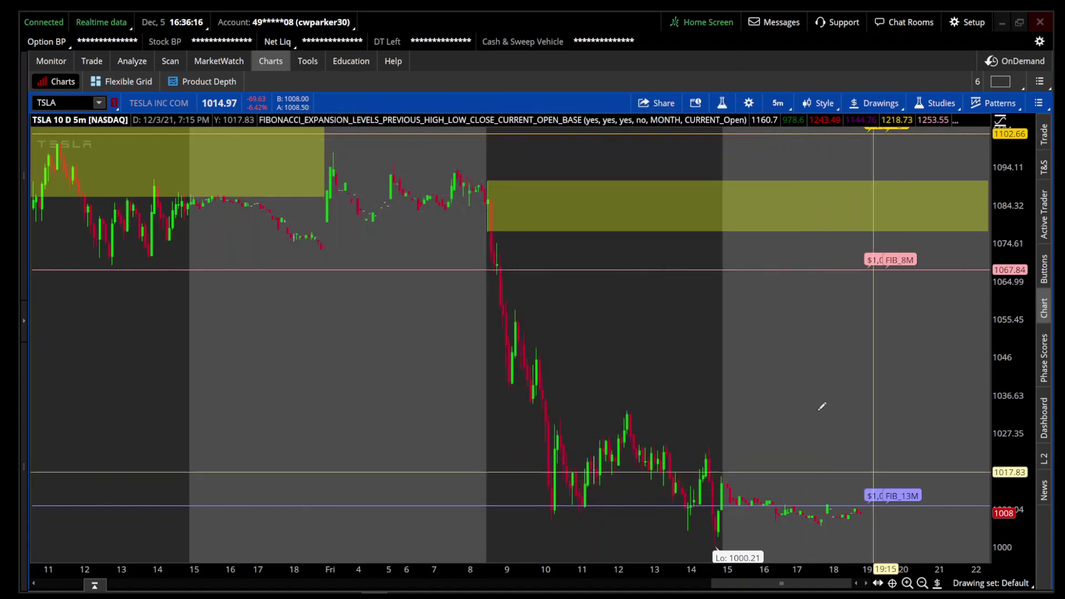
# Load the LGVN symbol on the 10-day, 5-minute chart.
pyautogui.click(778, 103)
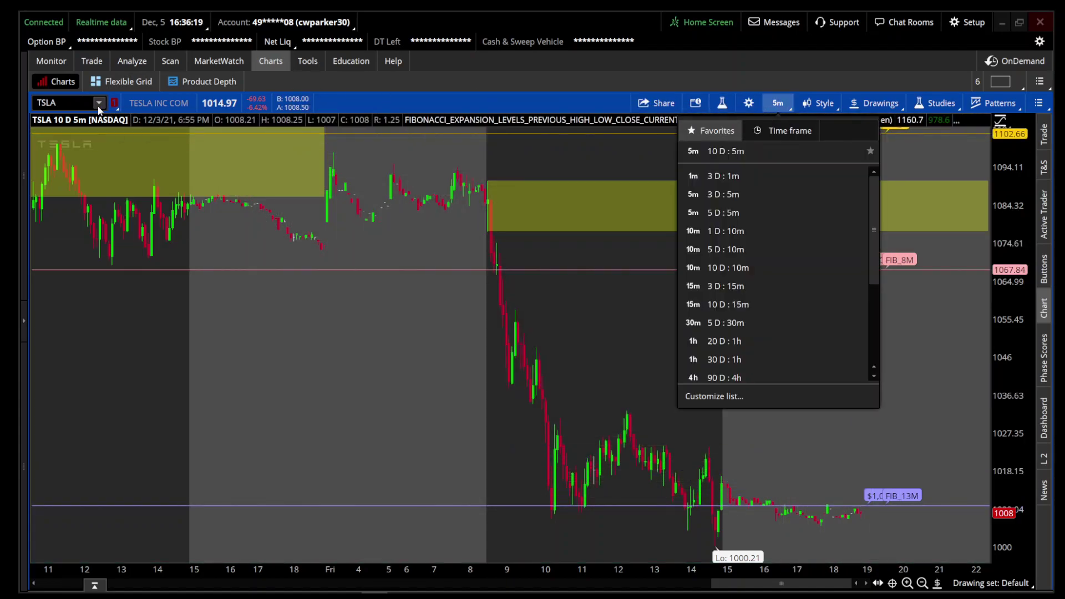
pyautogui.click(66, 102)
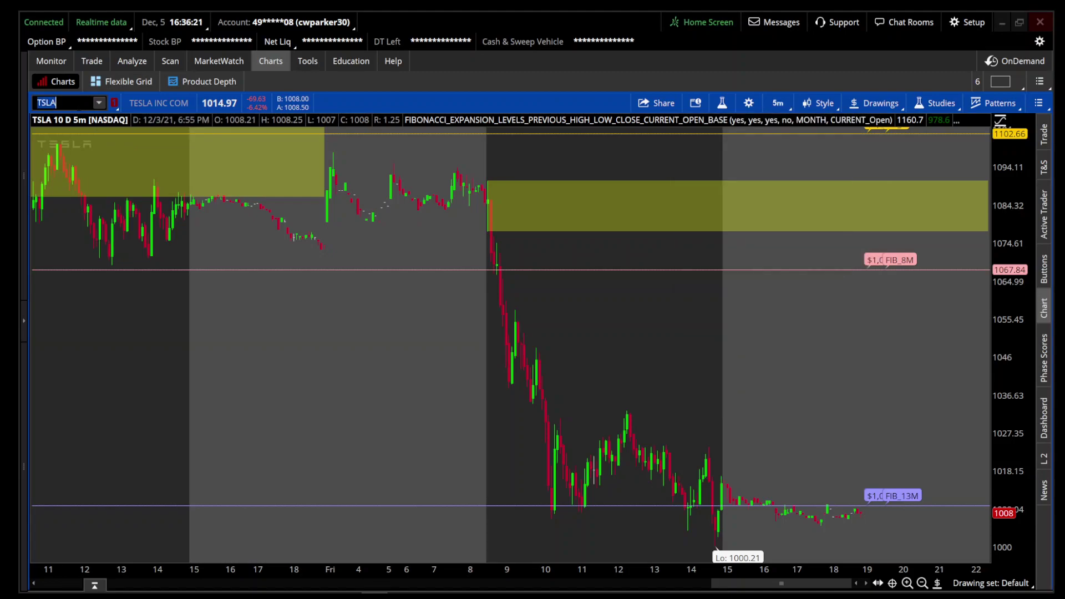
pyautogui.write('LGVN')
pyautogui.press('Return')
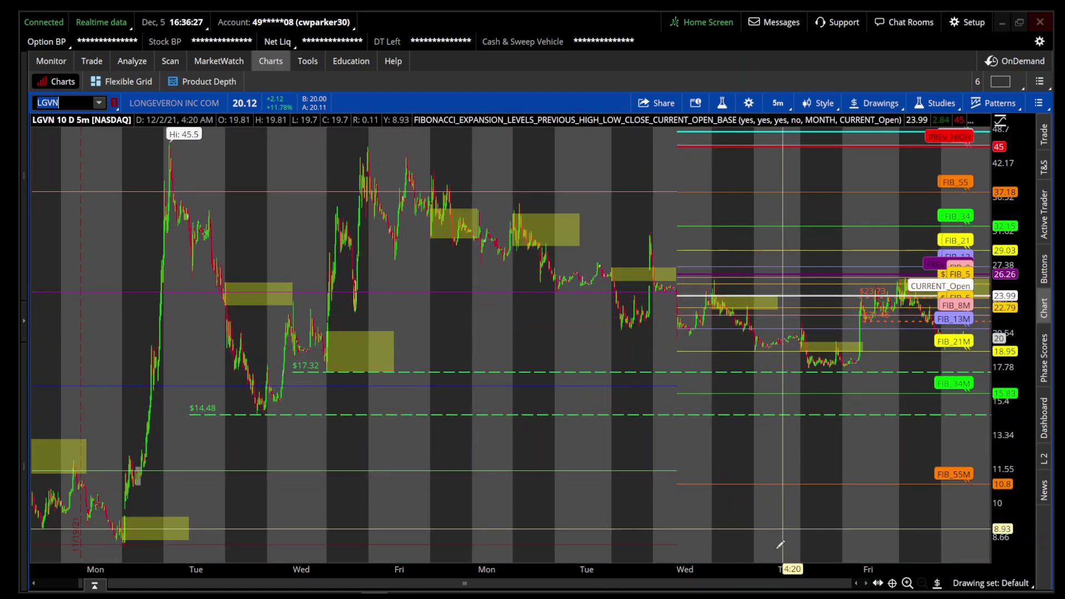
pyautogui.moveTo(784, 570); pyautogui.dragTo(484, 566)
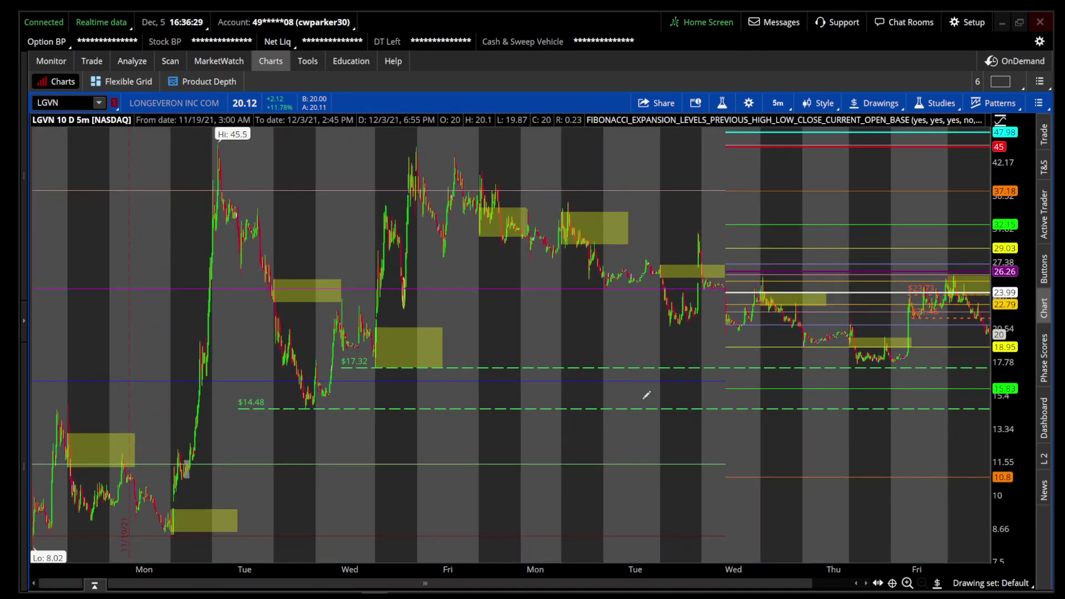
# Switch the LGVN chart to one year of daily bars and examine the monthly levels around the November spike and early December.
pyautogui.click(778, 103)
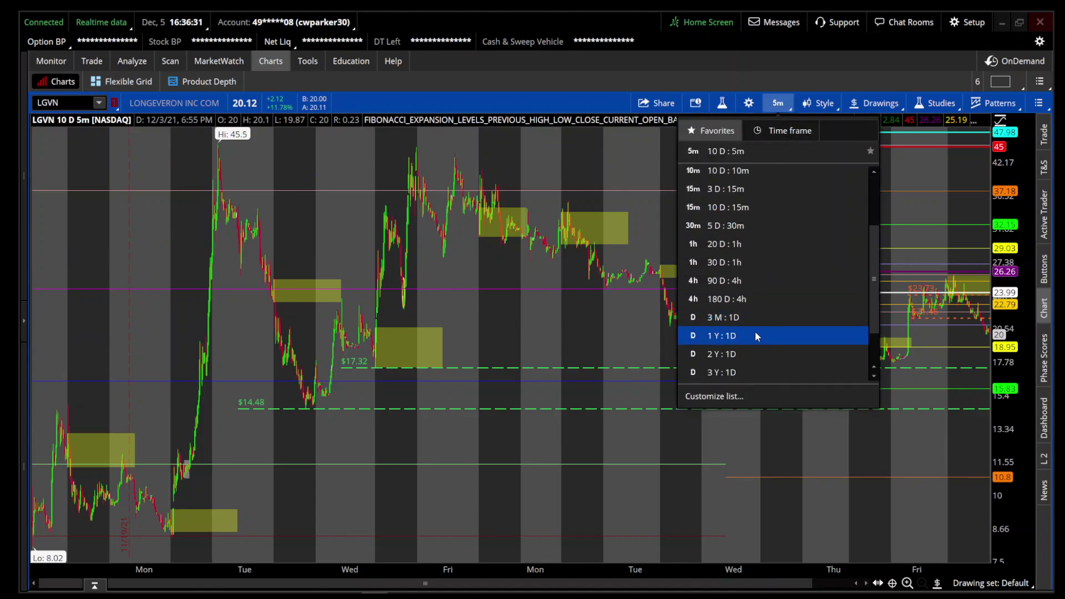
pyautogui.click(755, 334)
pyautogui.moveTo(986, 329); pyautogui.dragTo(986, 330)
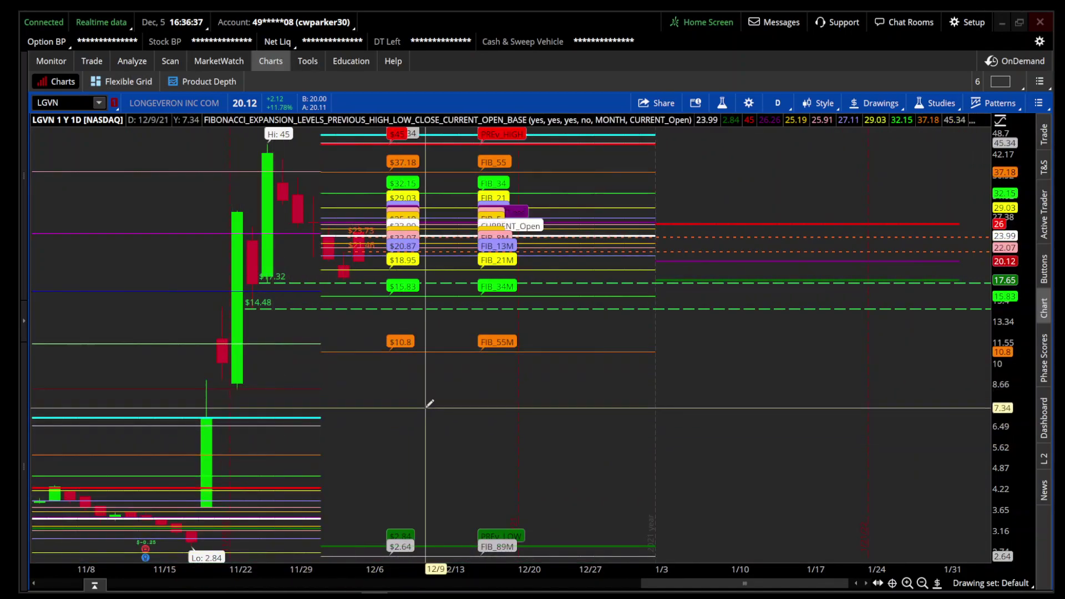
pyautogui.hscroll(-5, 535, 442)
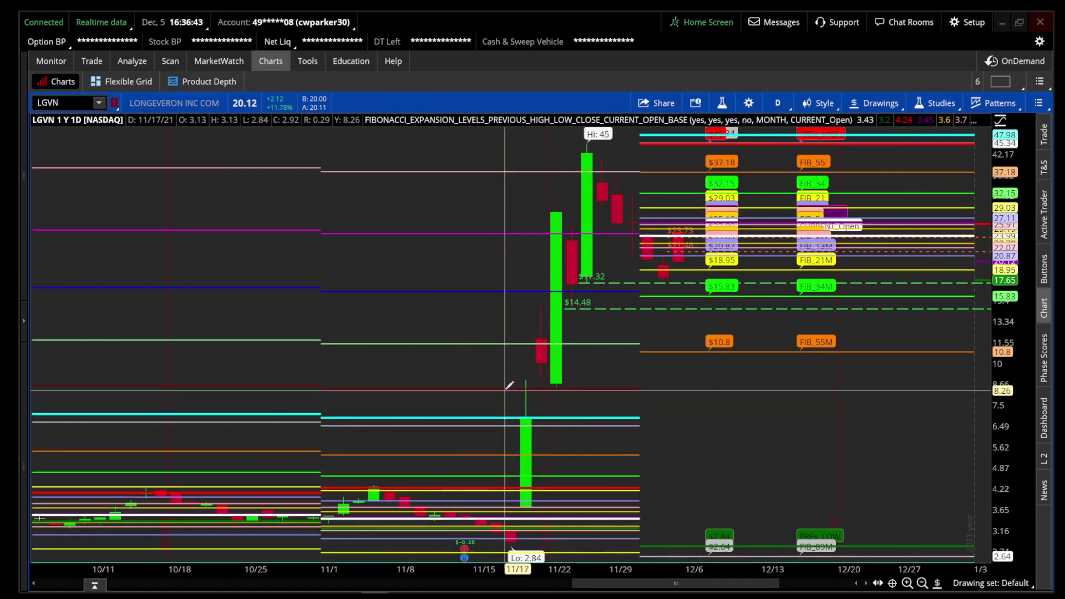
pyautogui.moveTo(423, 357); pyautogui.dragTo(940, 371)
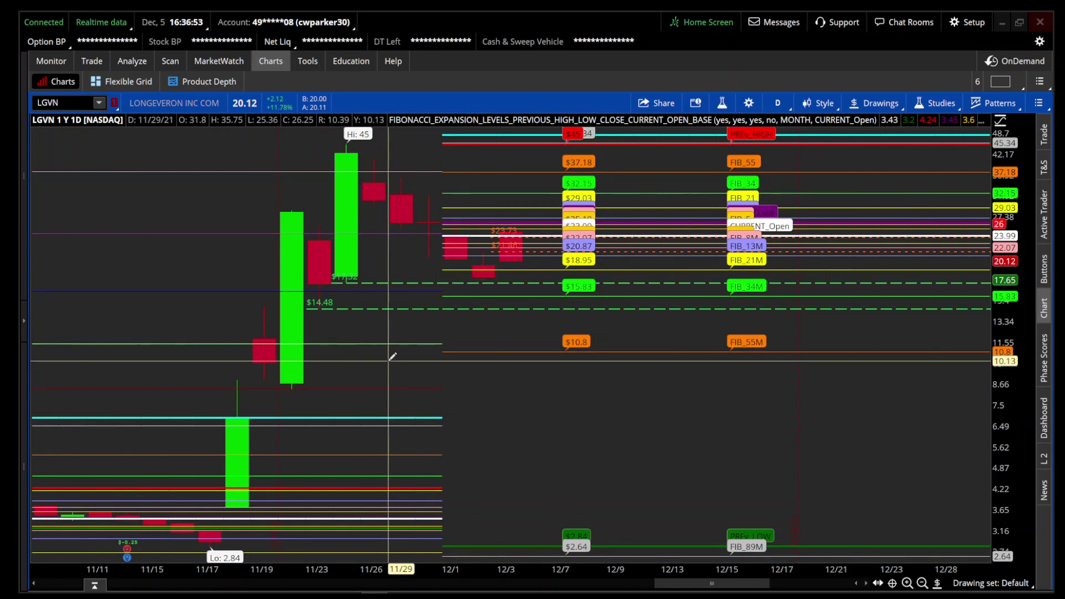
pyautogui.moveTo(392, 357); pyautogui.dragTo(874, 443)
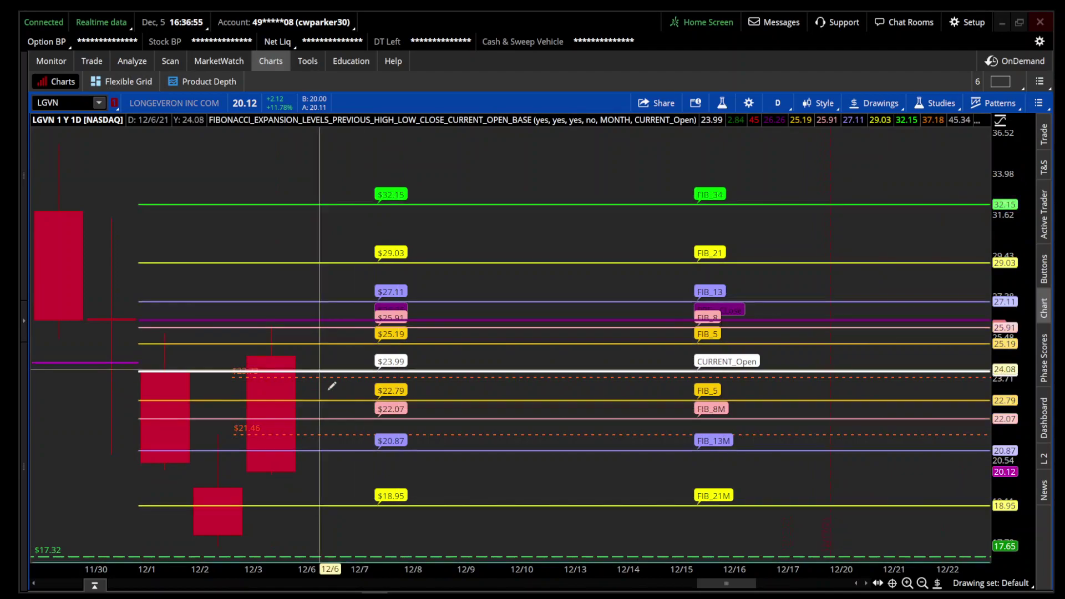
# Switch the LGVN chart to 90 days of 4-hour bars and inspect the early December candles against the monthly levels.
pyautogui.click(778, 102)
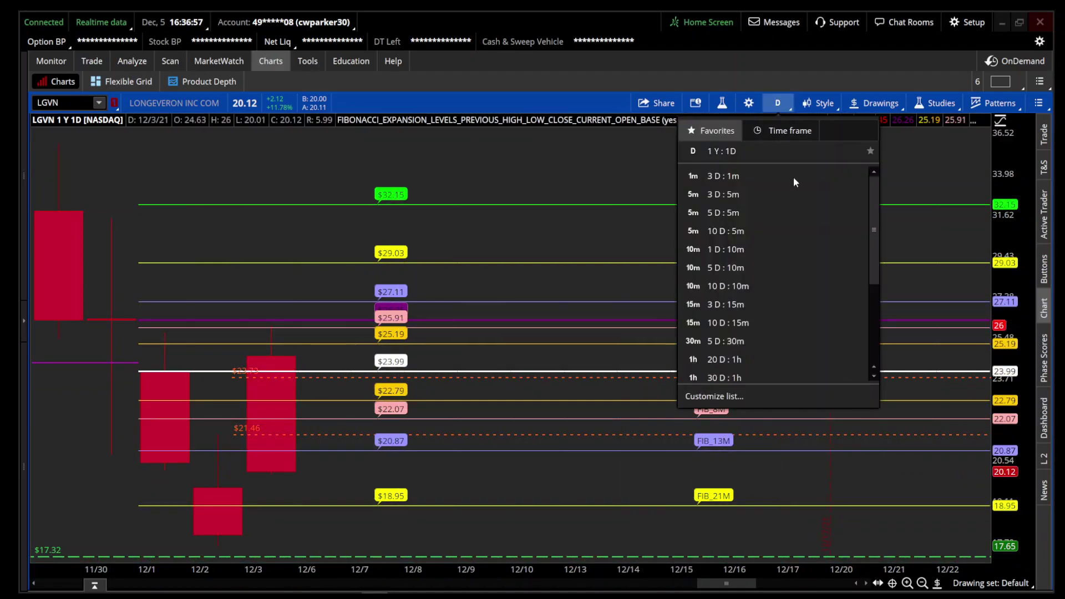
pyautogui.scroll(-2, 793, 233)
pyautogui.click(795, 299)
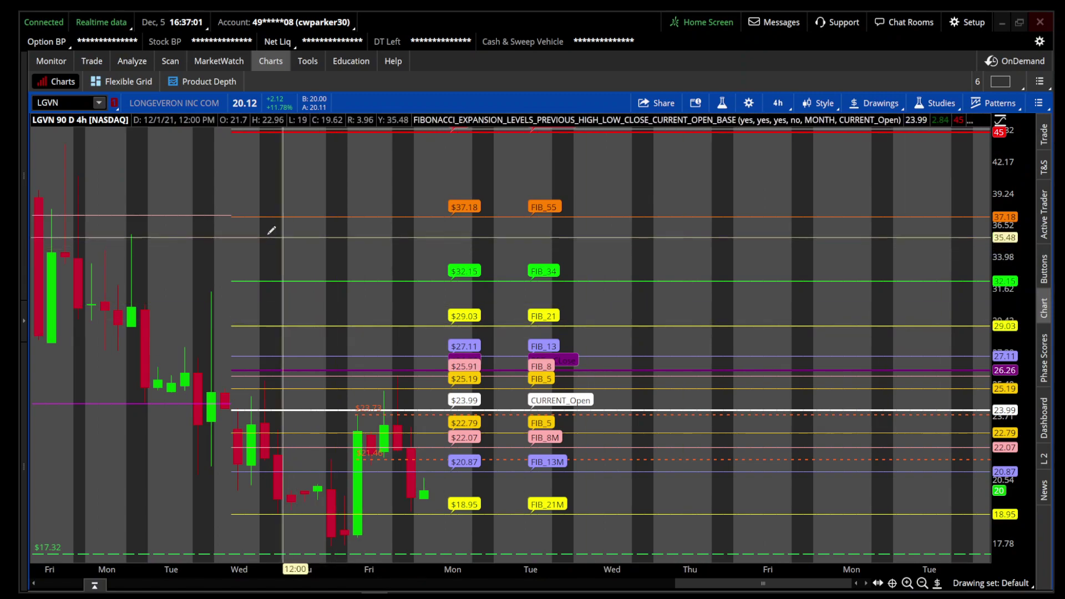
pyautogui.moveTo(186, 227); pyautogui.dragTo(820, 222)
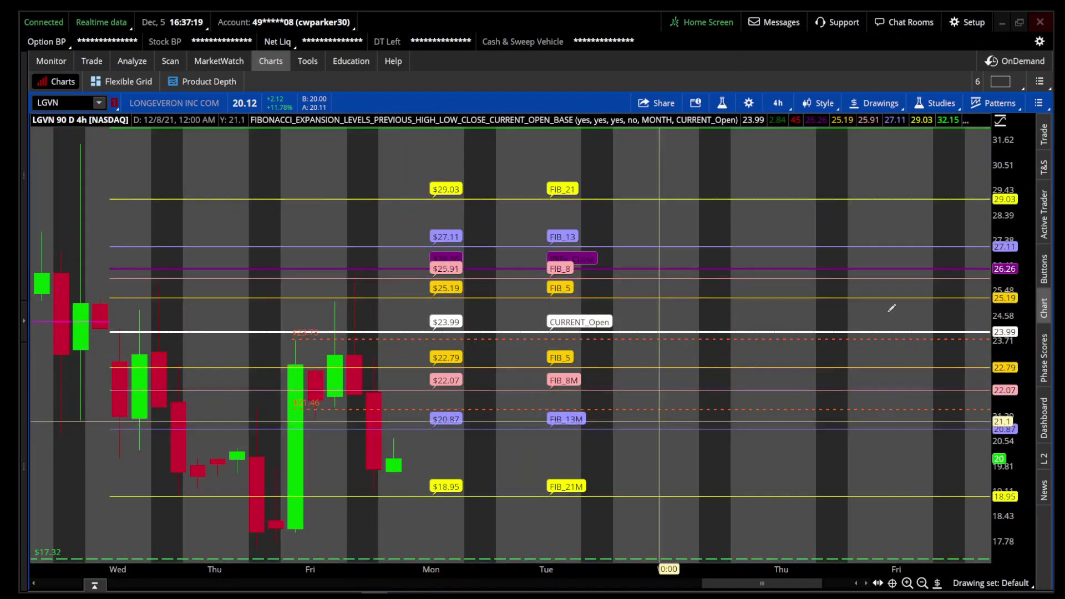
# Set the Fibonacci expansion study's time frame to Day and apply the change to the LGVN chart.
pyautogui.click(722, 104)
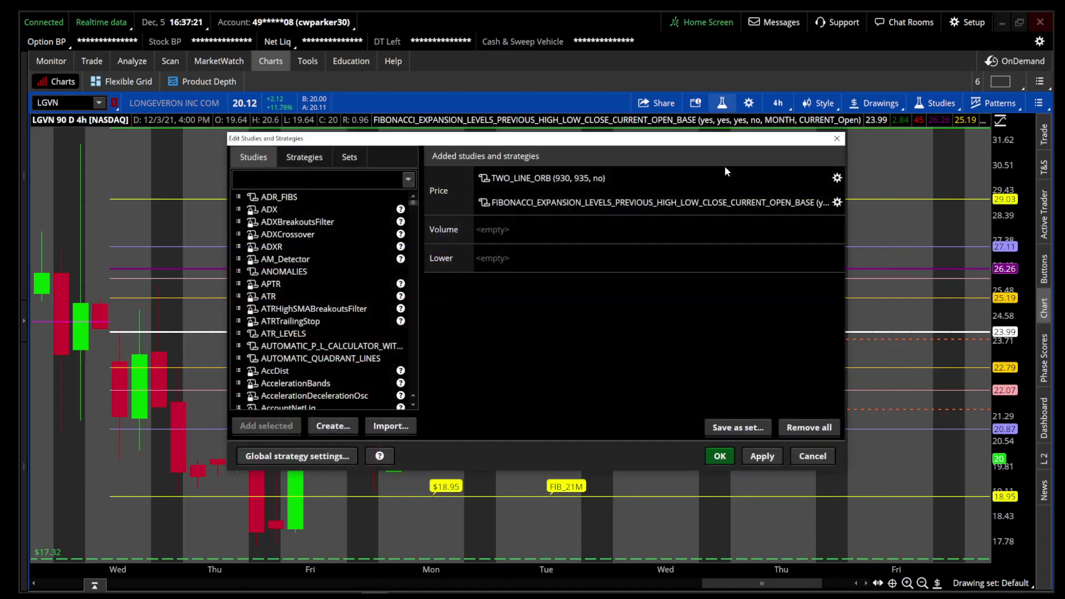
pyautogui.click(838, 202)
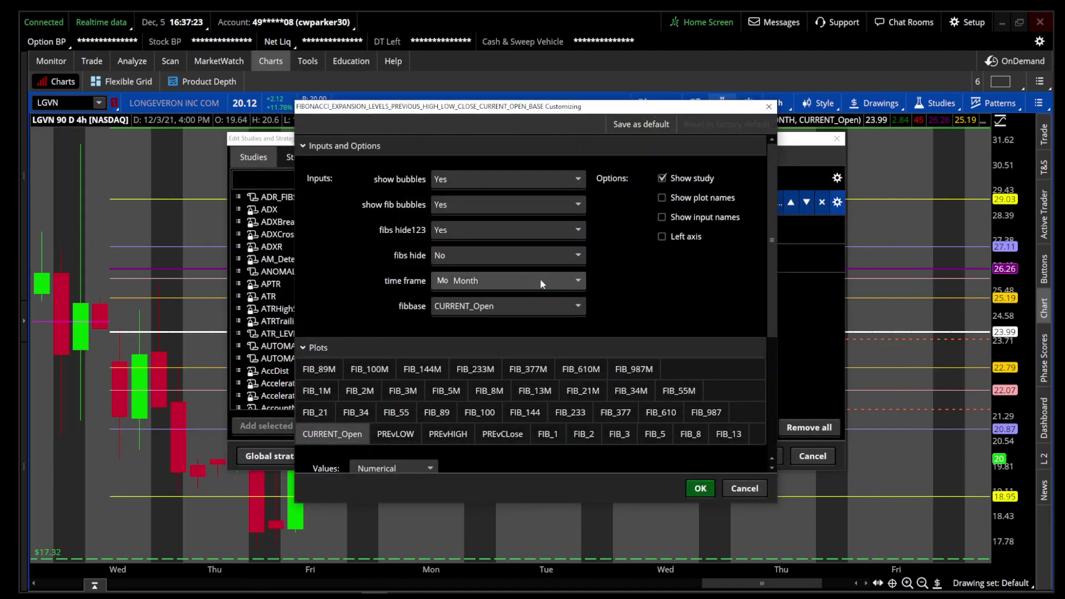
pyautogui.click(538, 281)
pyautogui.scroll(1, 513, 349)
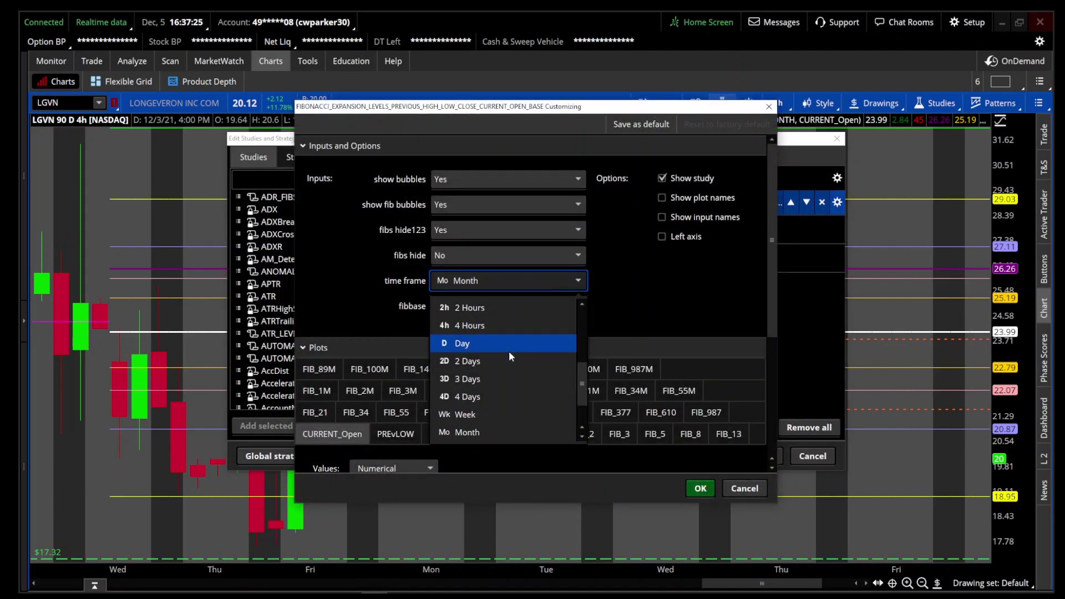
pyautogui.click(508, 349)
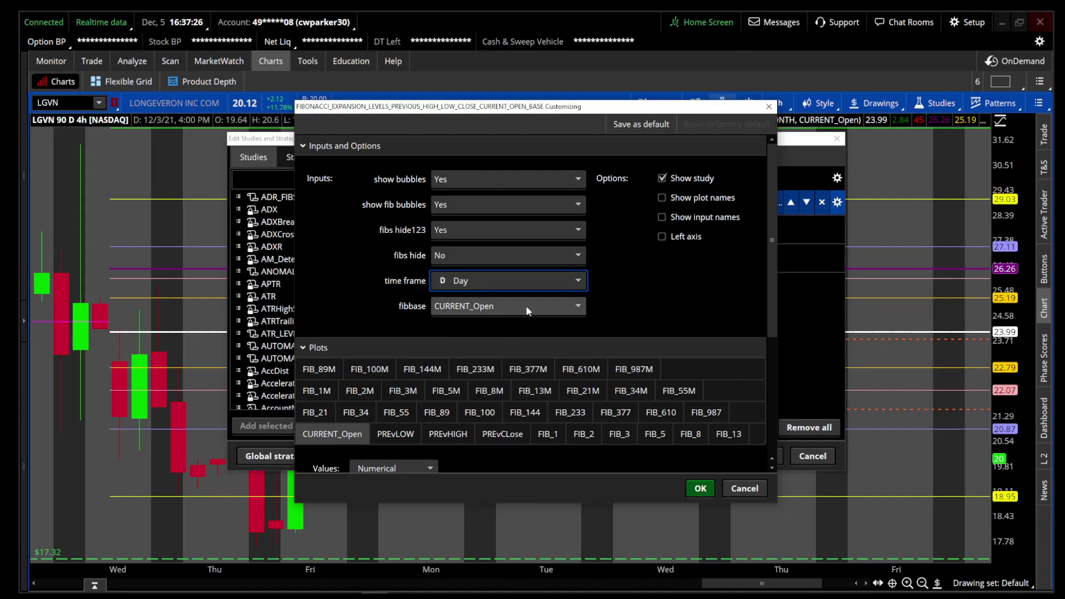
pyautogui.click(700, 488)
pyautogui.click(722, 456)
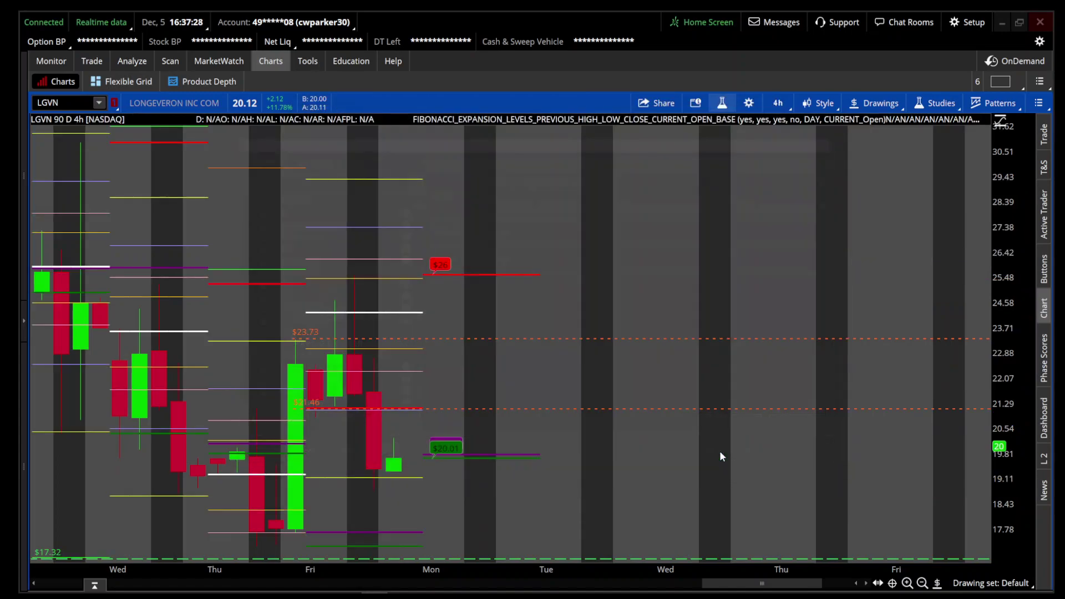
# Switch the LGVN chart to a 30-day interval with 15-minute aggregation and examine the daily levels on November 18.
pyautogui.rightClick(699, 314)
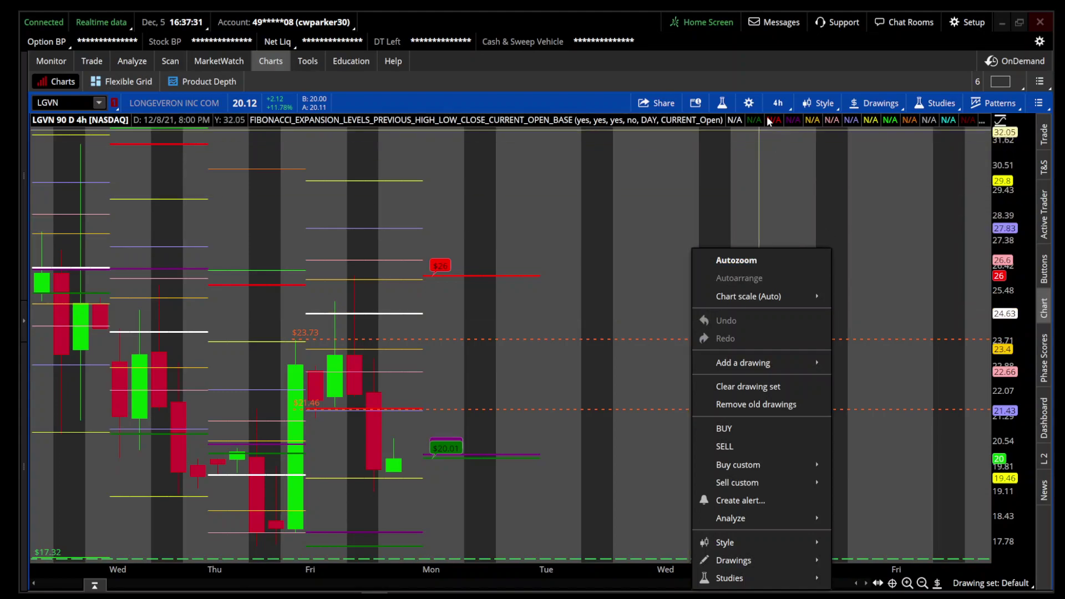
pyautogui.click(779, 103)
pyautogui.click(784, 131)
pyautogui.click(861, 244)
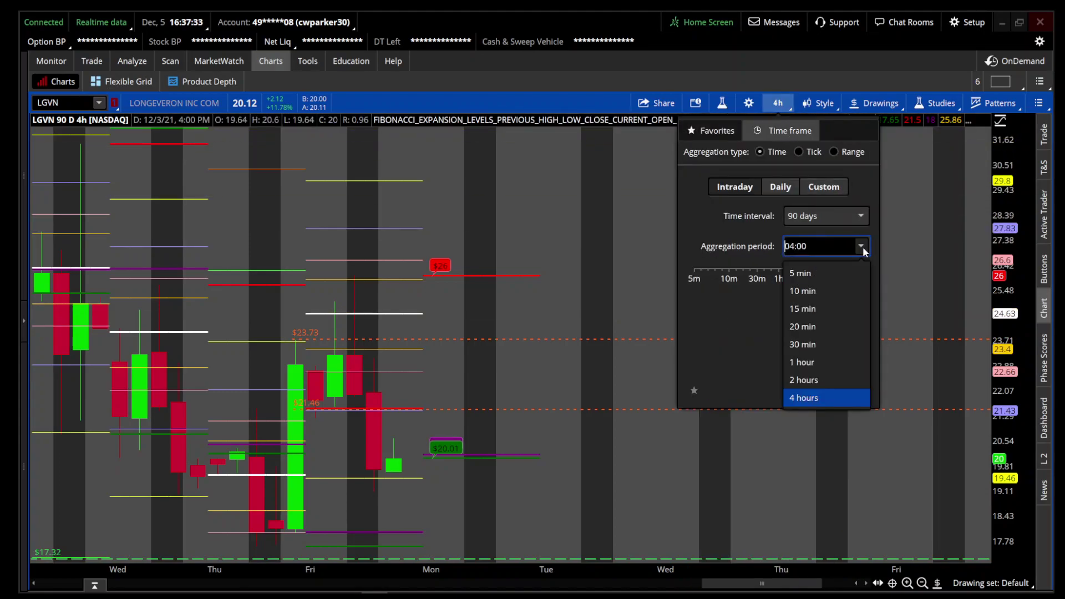
pyautogui.click(831, 313)
pyautogui.click(812, 220)
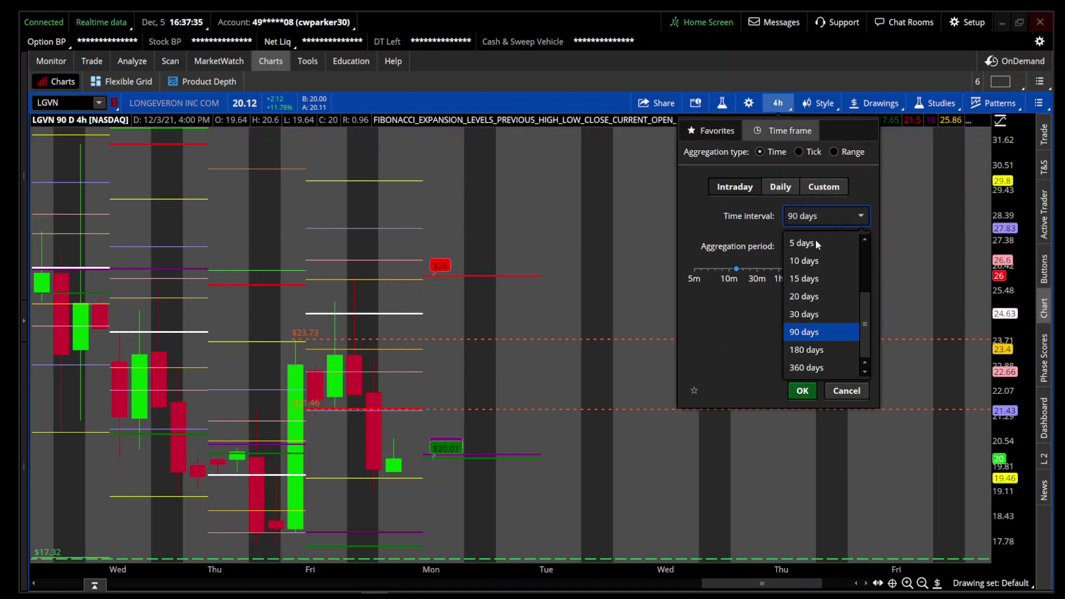
pyautogui.click(814, 315)
pyautogui.click(800, 389)
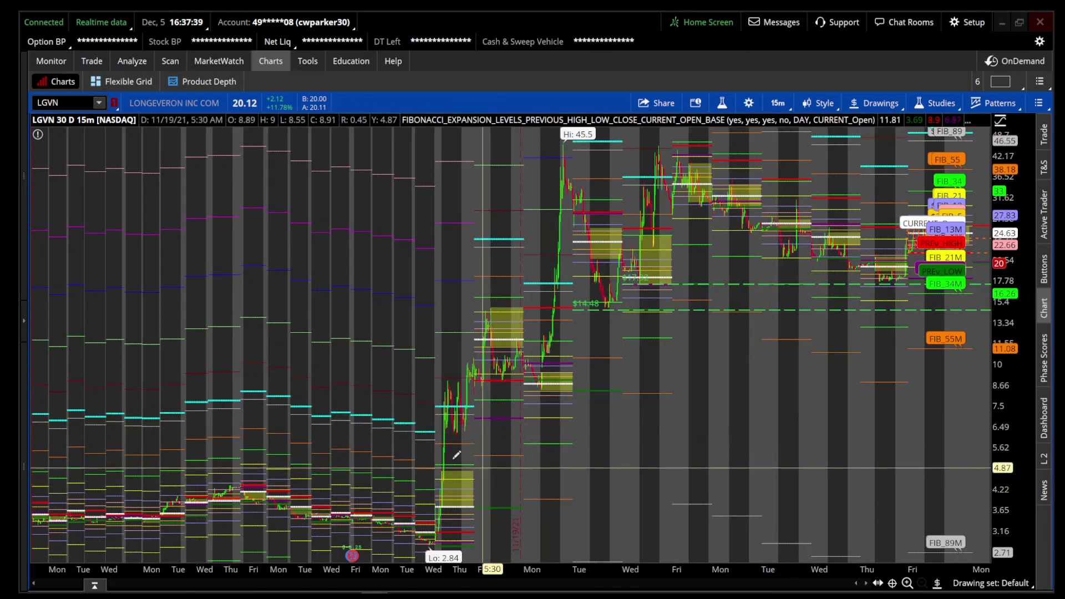
pyautogui.moveTo(411, 541); pyautogui.dragTo(523, 448)
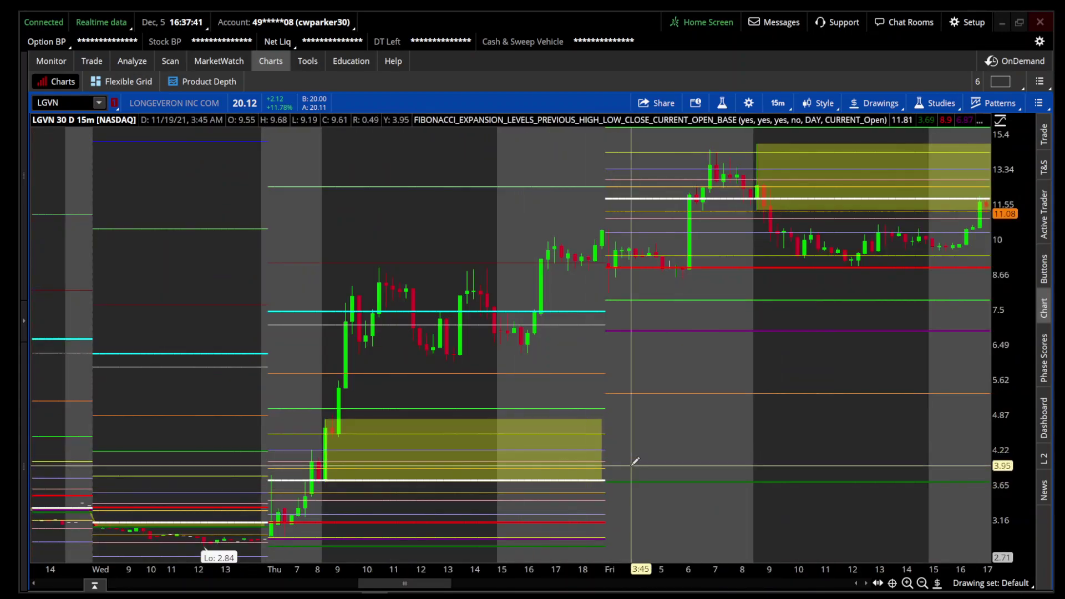
pyautogui.moveTo(626, 366); pyautogui.dragTo(624, 365)
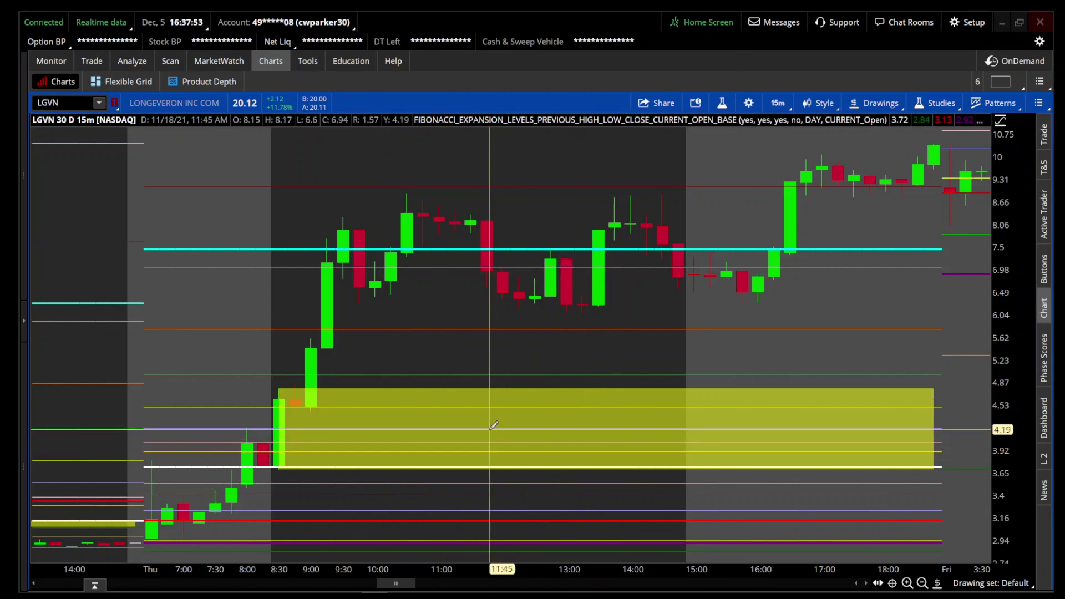
pyautogui.click(722, 103)
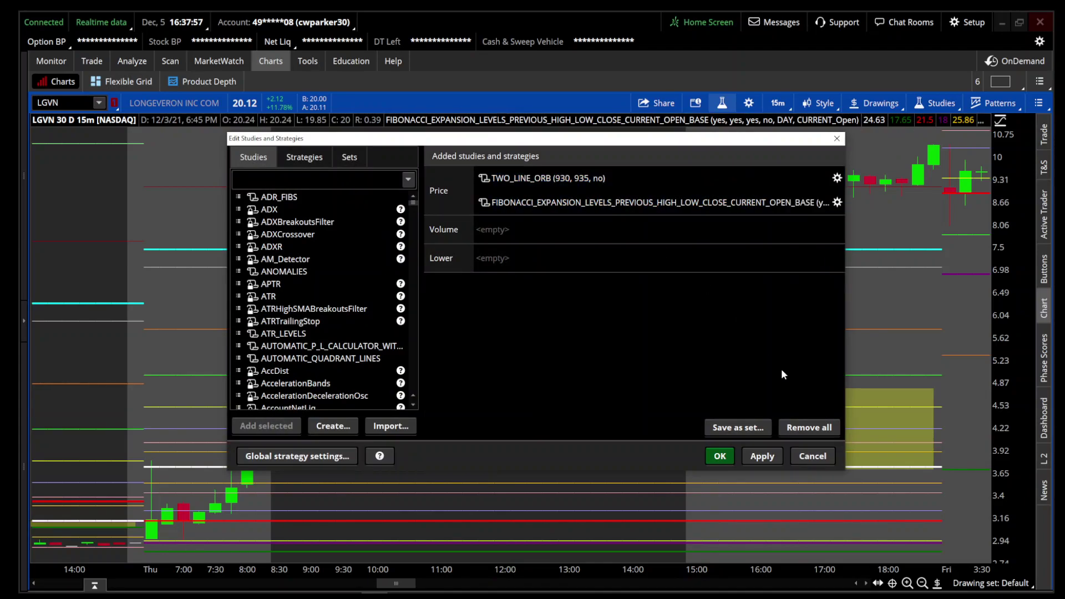
pyautogui.click(812, 456)
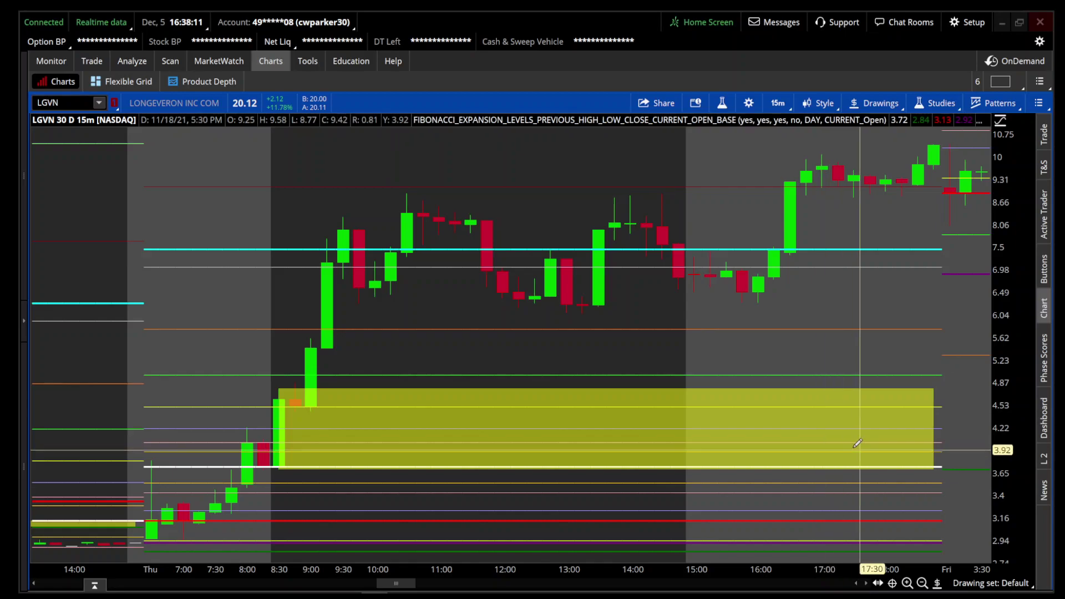
# Change the TWO_LINE_ORB study's ORB cloud color to blue and apply it to the LGVN chart.
pyautogui.click(722, 103)
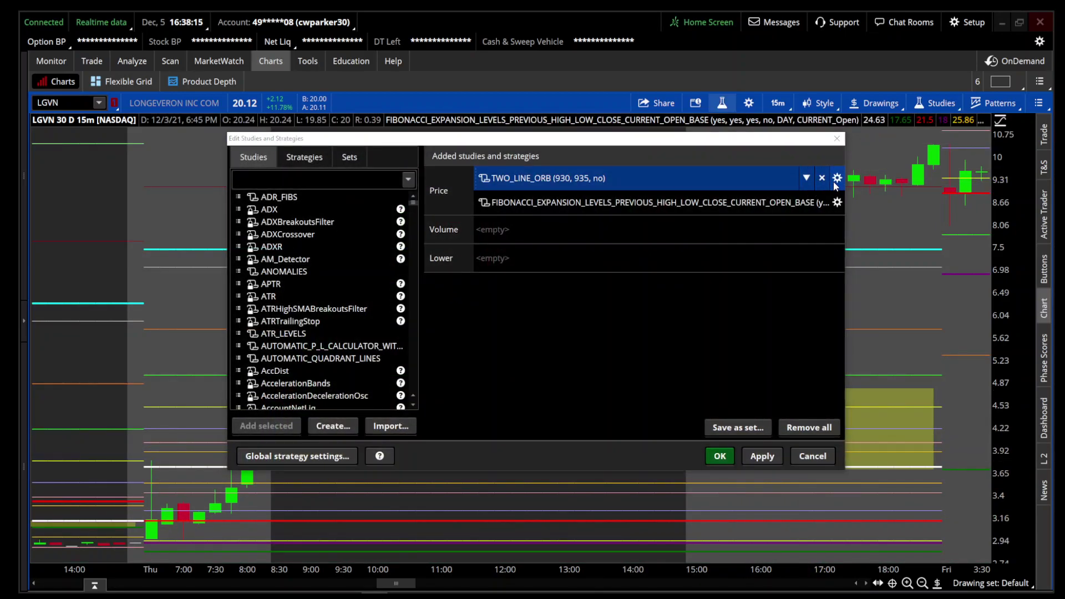
pyautogui.click(837, 179)
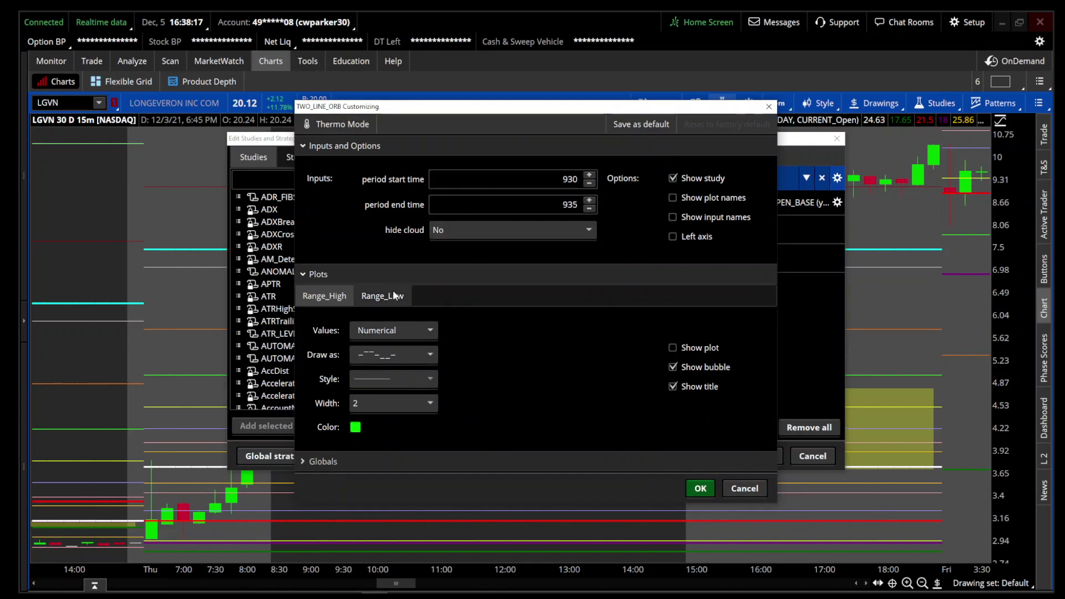
pyautogui.click(369, 298)
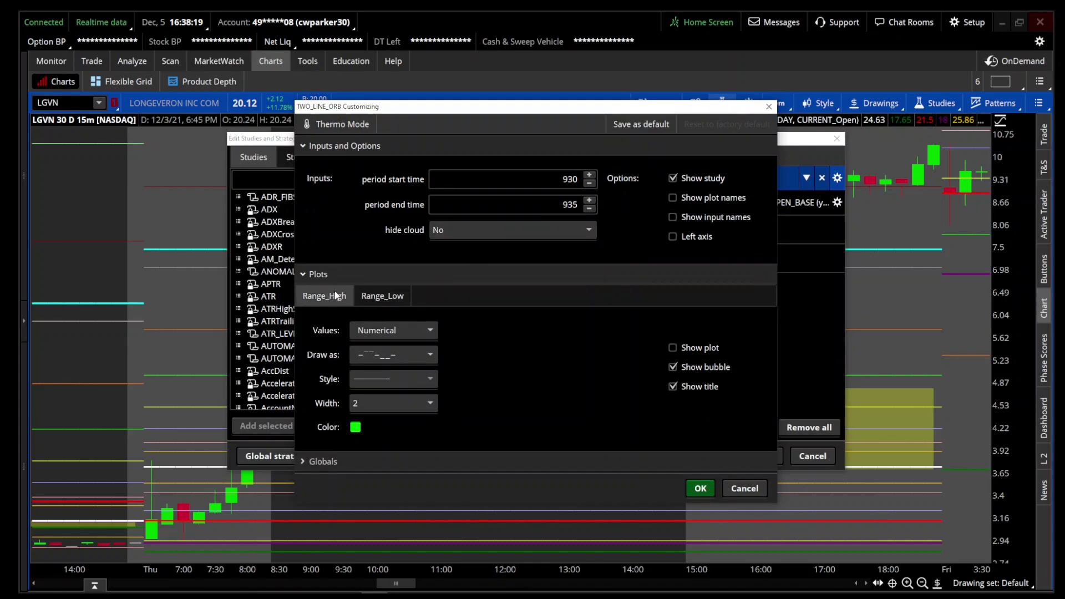
pyautogui.click(527, 234)
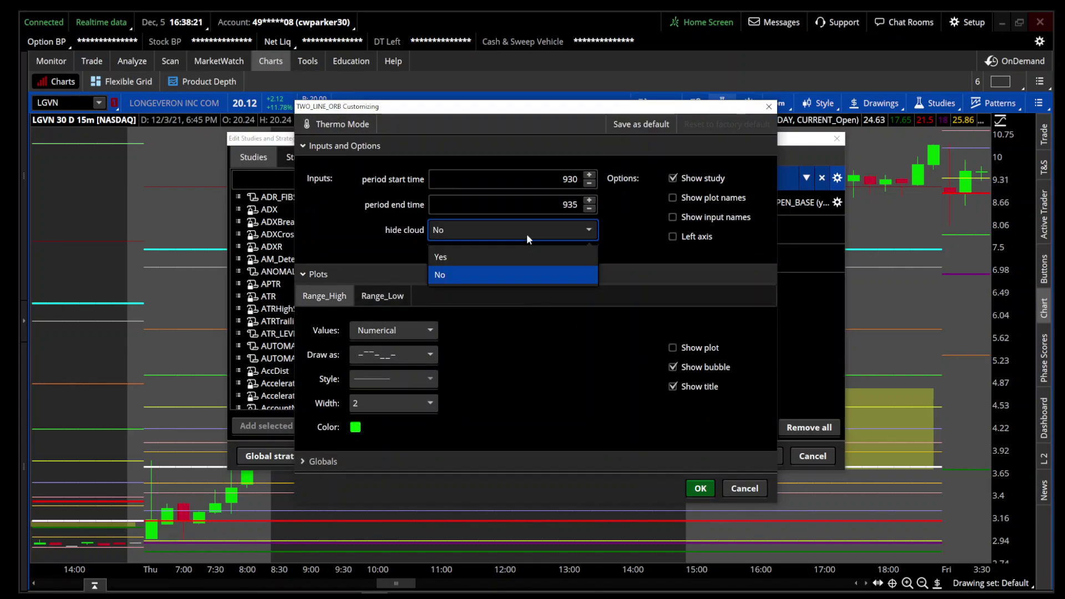
pyautogui.click(527, 234)
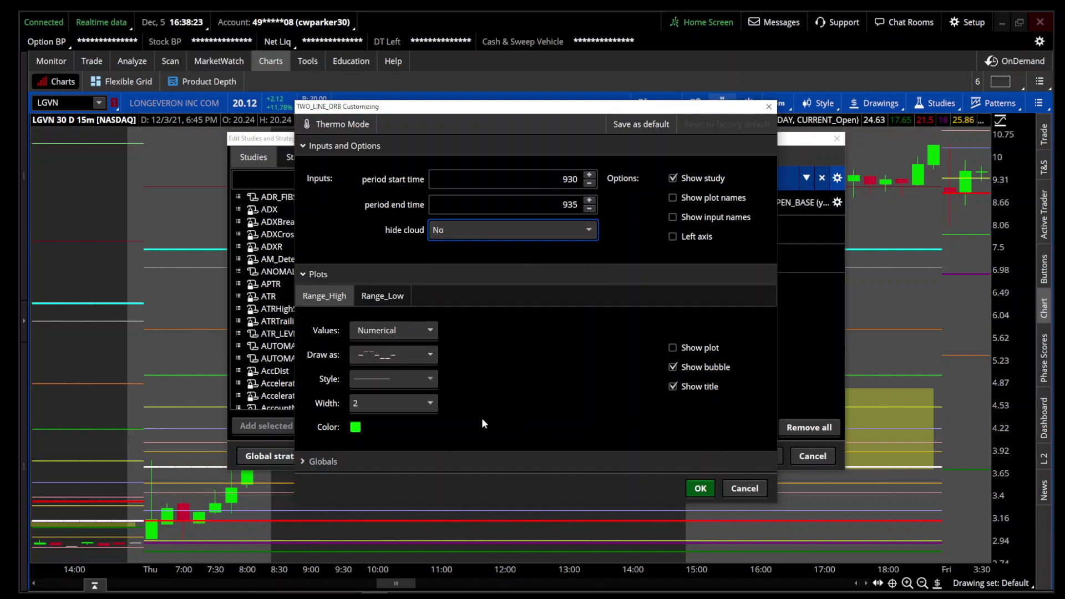
pyautogui.click(315, 465)
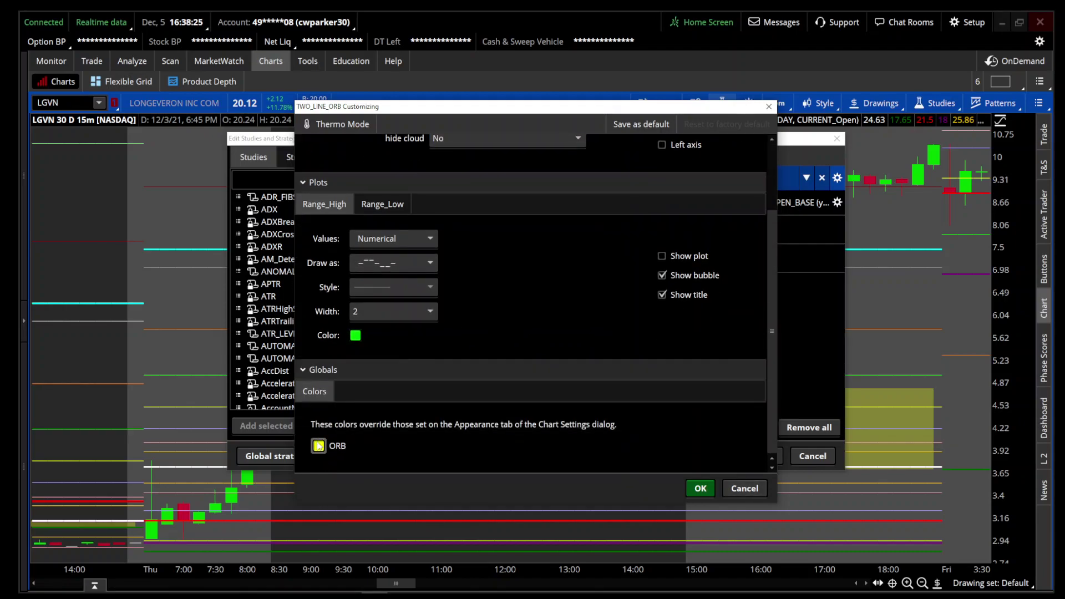
pyautogui.click(344, 447)
pyautogui.click(318, 541)
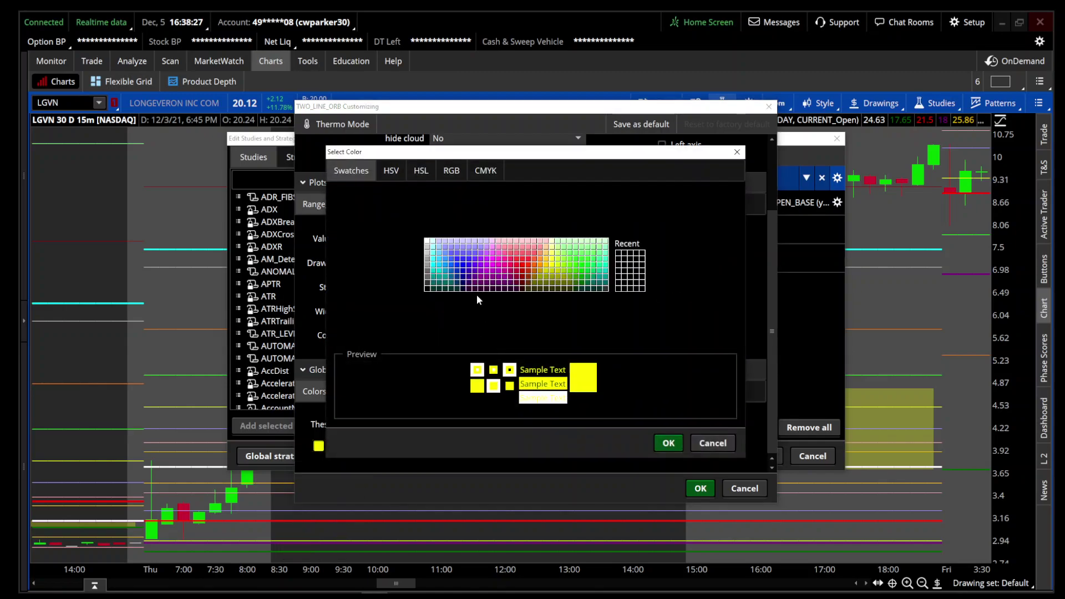
pyautogui.click(464, 267)
pyautogui.click(658, 444)
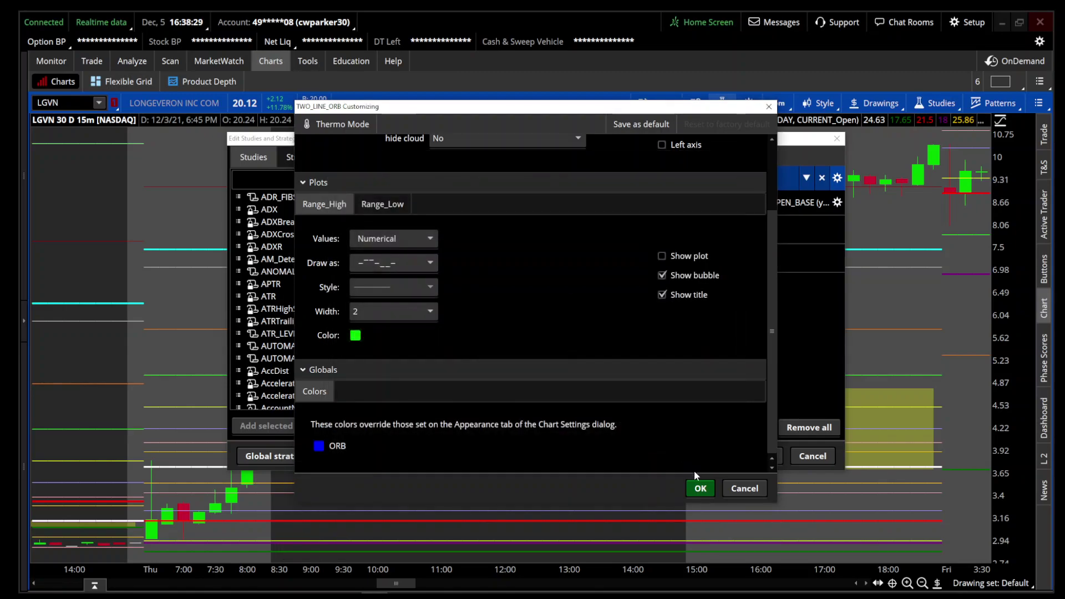
pyautogui.click(700, 487)
pyautogui.click(717, 456)
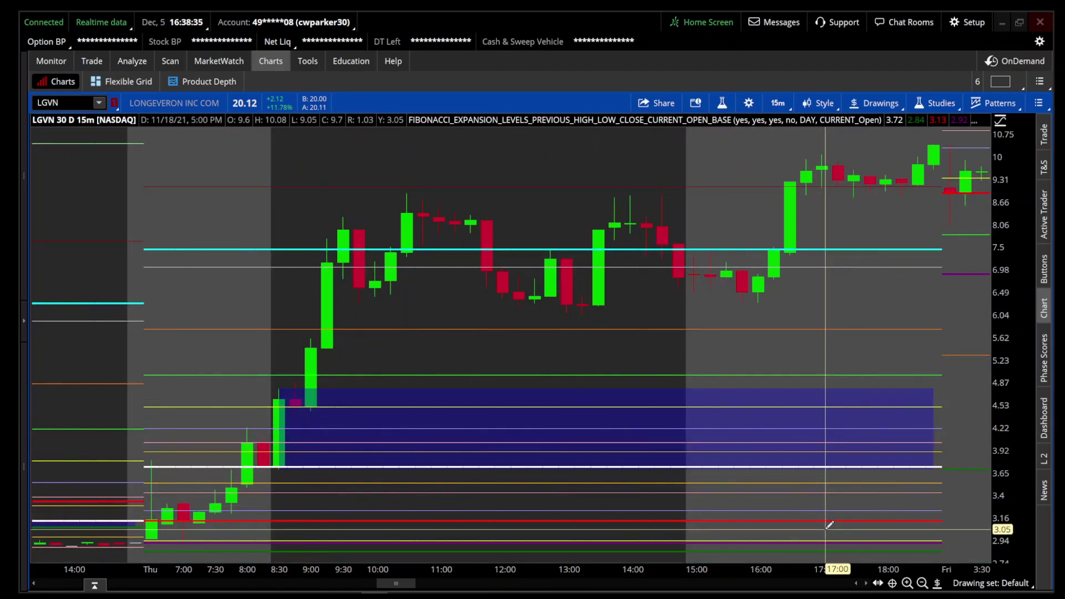
pyautogui.click(722, 103)
pyautogui.click(815, 206)
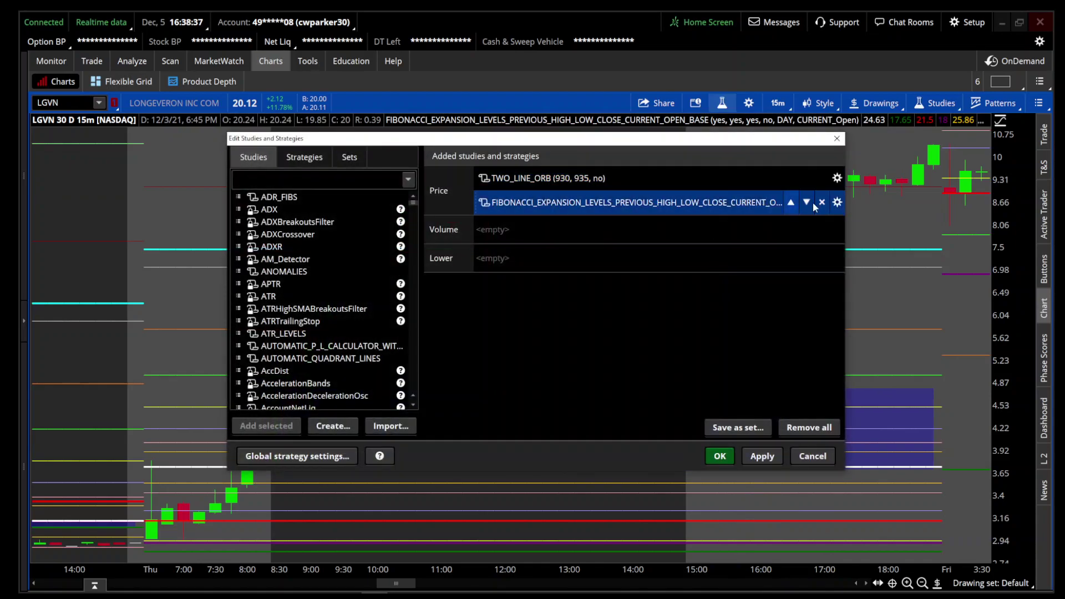
pyautogui.click(838, 211)
pyautogui.scroll(-3, 585, 403)
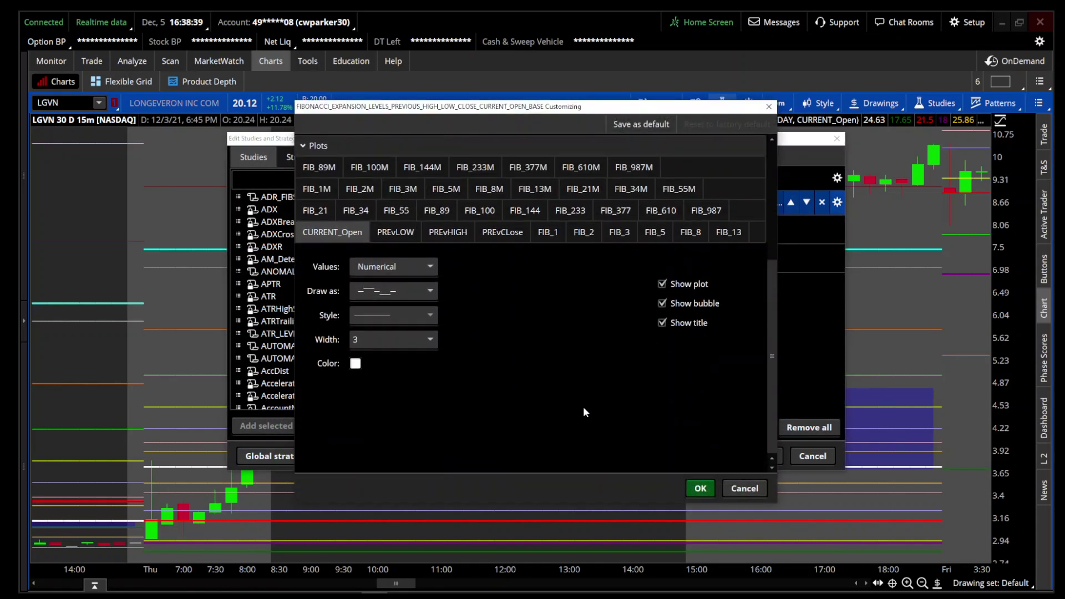
pyautogui.scroll(3, 348, 454)
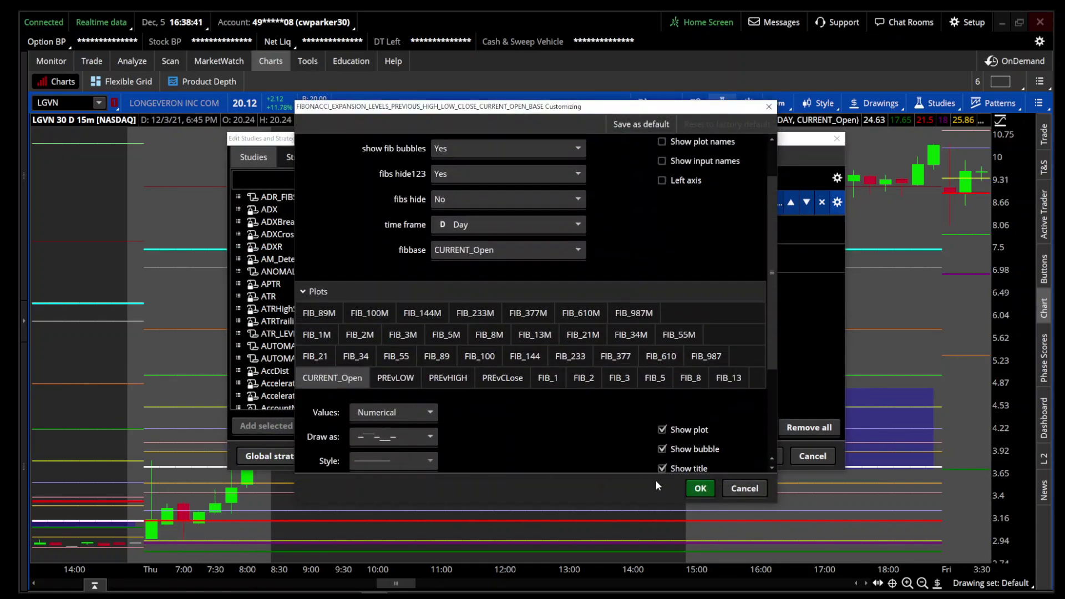
pyautogui.click(745, 488)
# Set the transparency of the TWO_LINE_ORB study's blue ORB color to 49 and apply it to the chart.
pyautogui.click(510, 182)
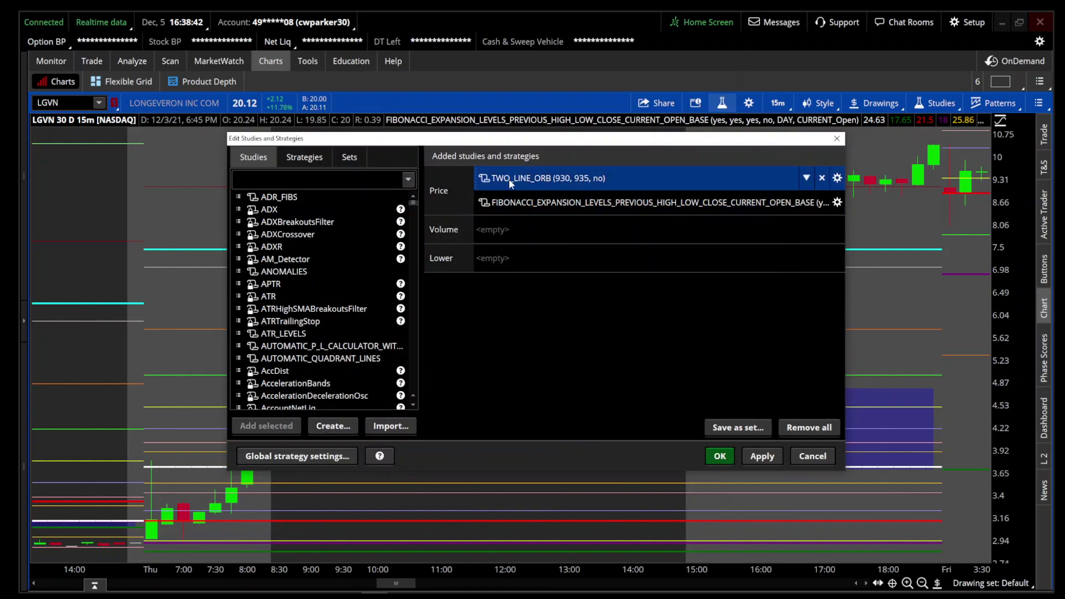
pyautogui.click(839, 179)
pyautogui.click(302, 462)
pyautogui.scroll(-2, 302, 460)
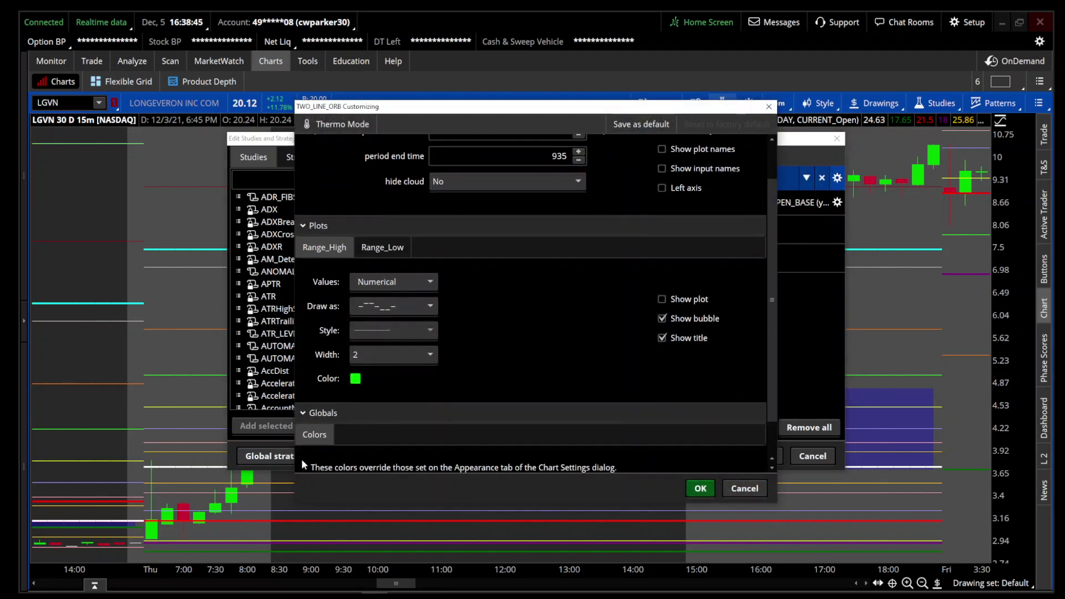
pyautogui.click(319, 447)
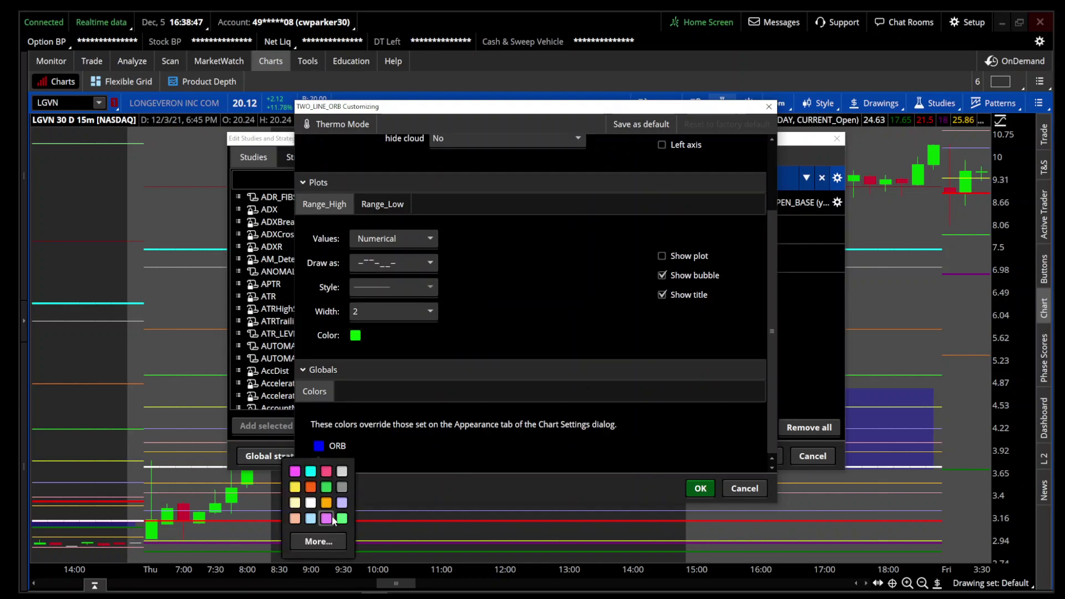
pyautogui.click(318, 542)
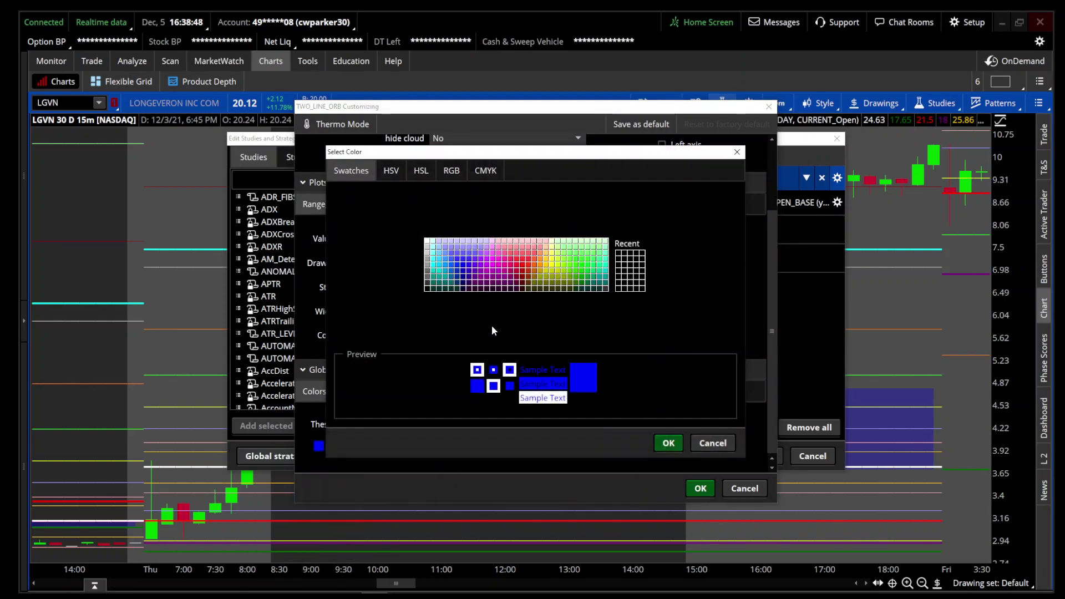
pyautogui.click(389, 170)
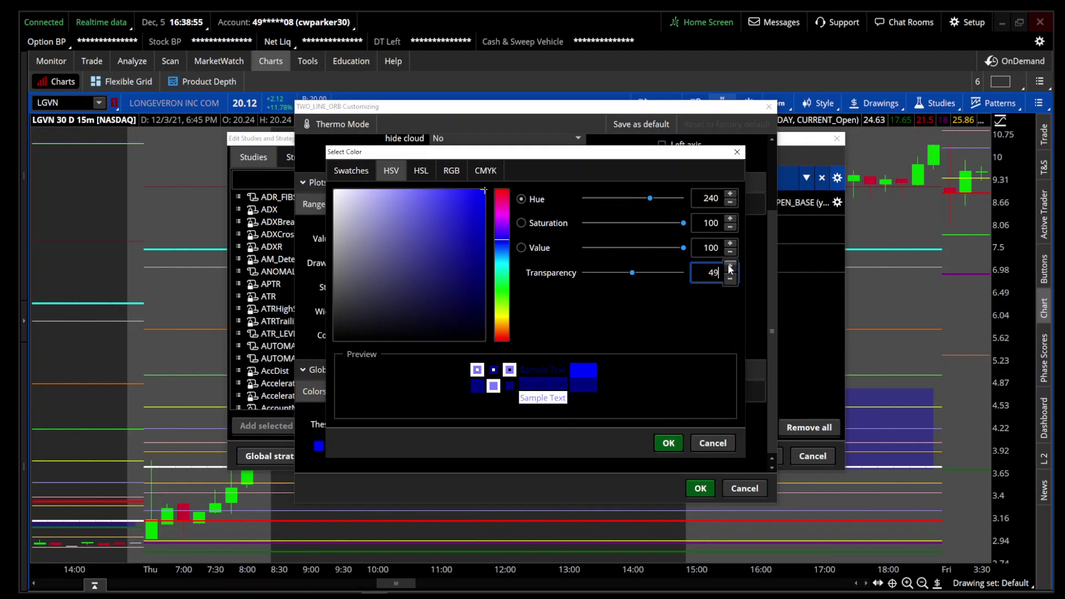
pyautogui.click(669, 443)
pyautogui.click(698, 488)
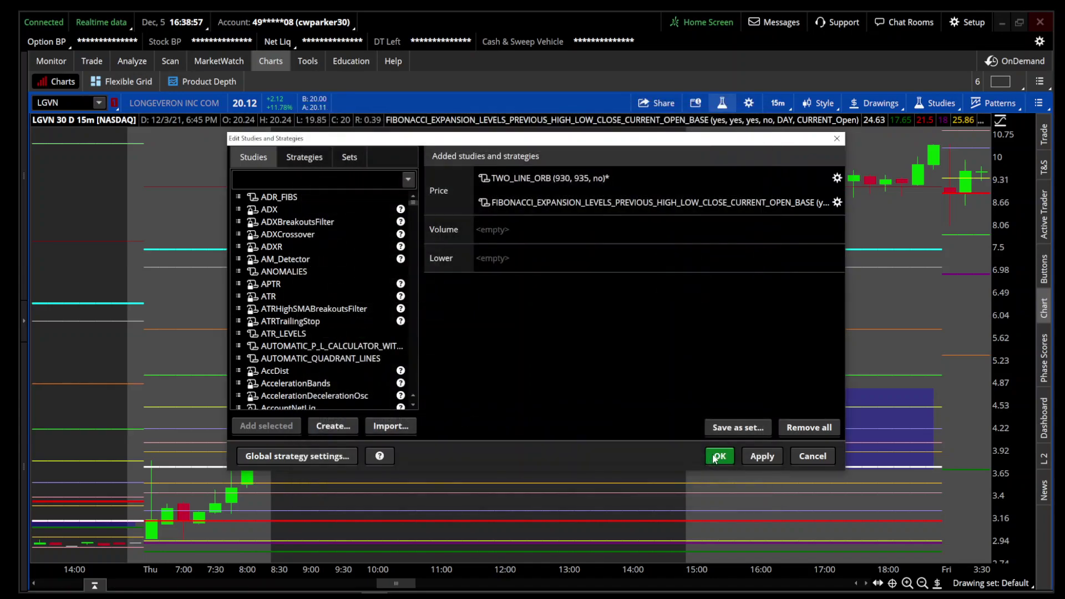
pyautogui.click(719, 456)
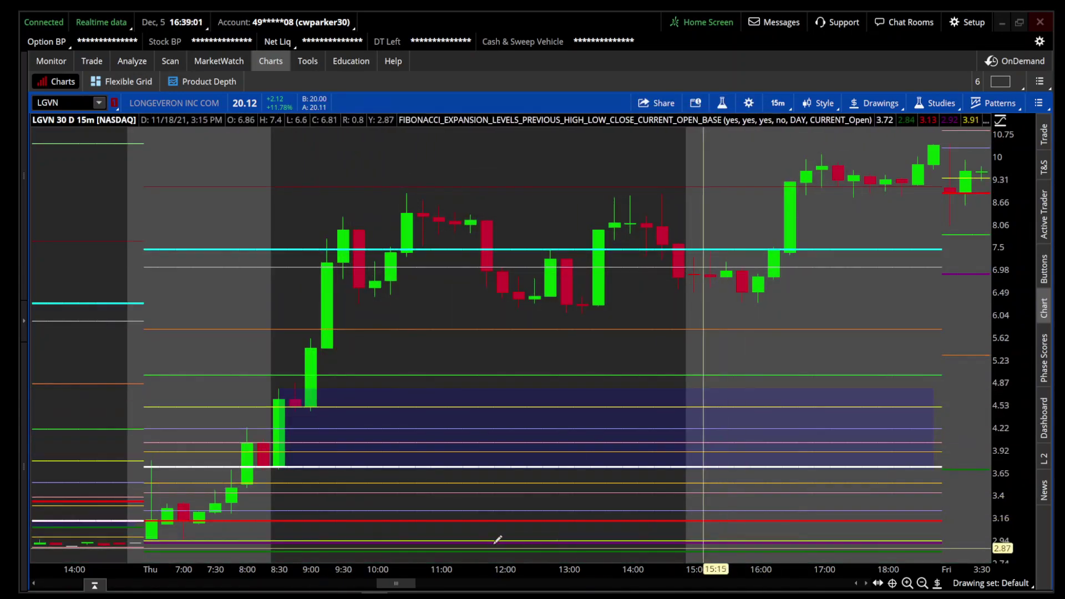
# Set the 30-day LGVN chart's aggregation period to 5 minutes.
pyautogui.moveTo(412, 586); pyautogui.dragTo(458, 585)
pyautogui.click(778, 103)
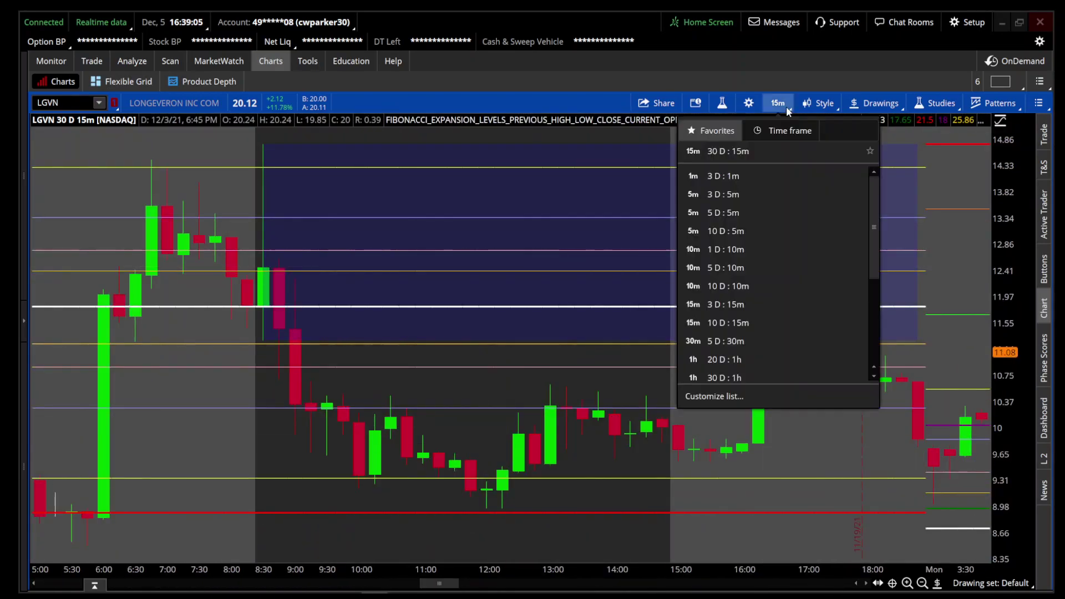
pyautogui.click(791, 130)
pyautogui.click(865, 247)
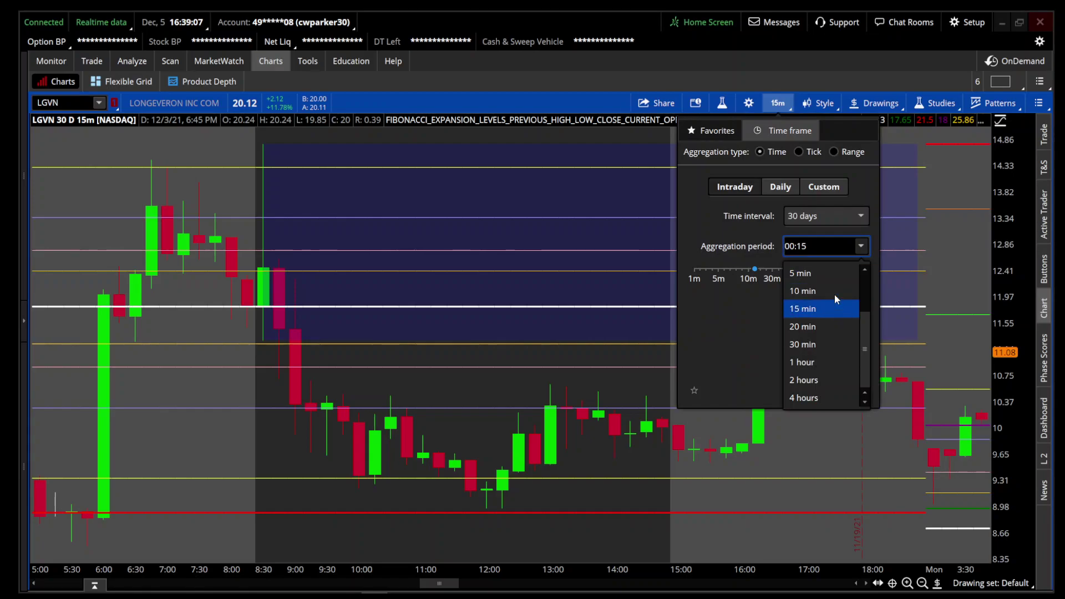
pyautogui.click(836, 275)
pyautogui.click(798, 386)
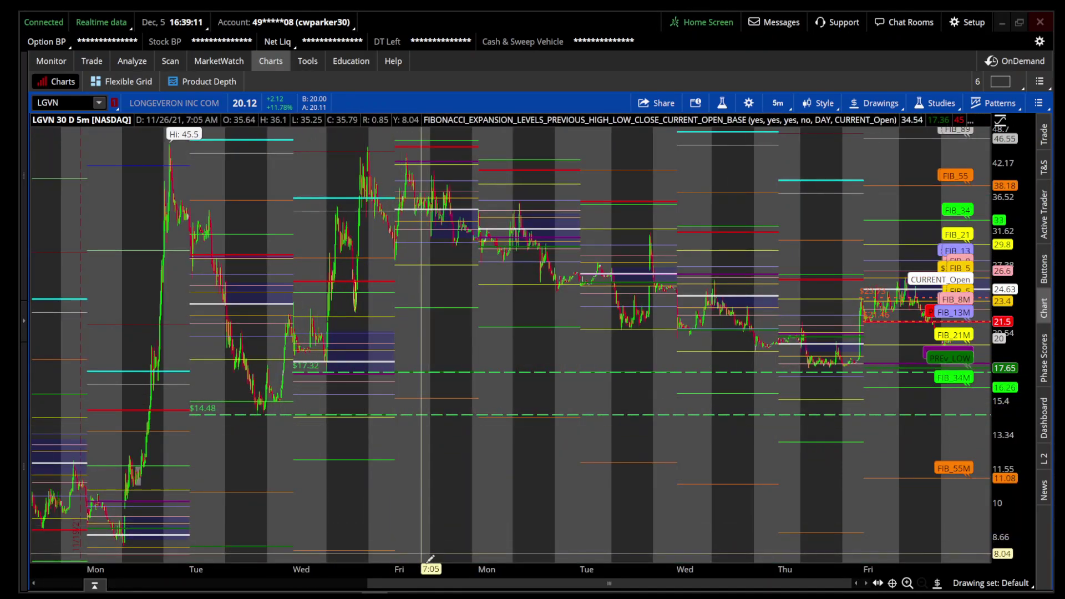
# Examine the November 18 and 19 sessions on the 5-minute LGVN chart against the daily Fibonacci levels and opening range cloud.
pyautogui.moveTo(429, 580); pyautogui.dragTo(301, 585)
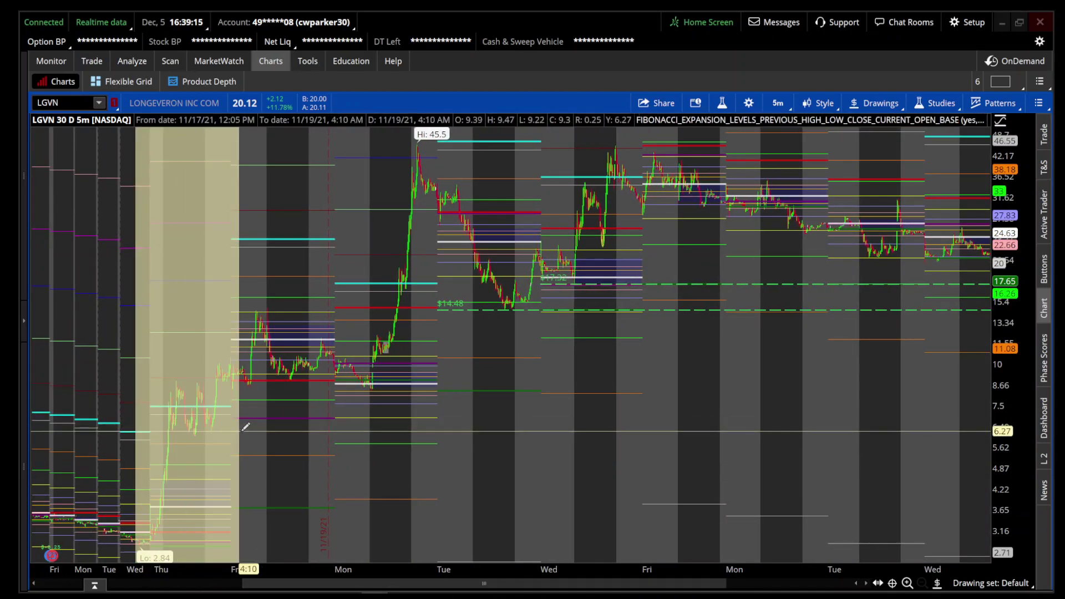
pyautogui.moveTo(245, 428); pyautogui.dragTo(251, 427)
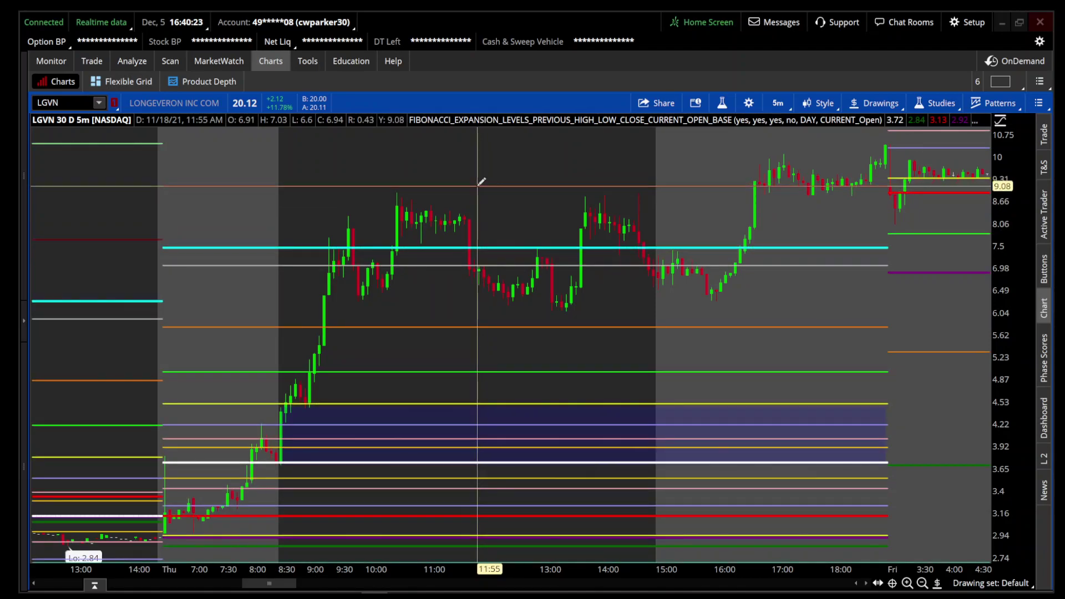
pyautogui.click(294, 585)
pyautogui.moveTo(294, 588); pyautogui.dragTo(381, 596)
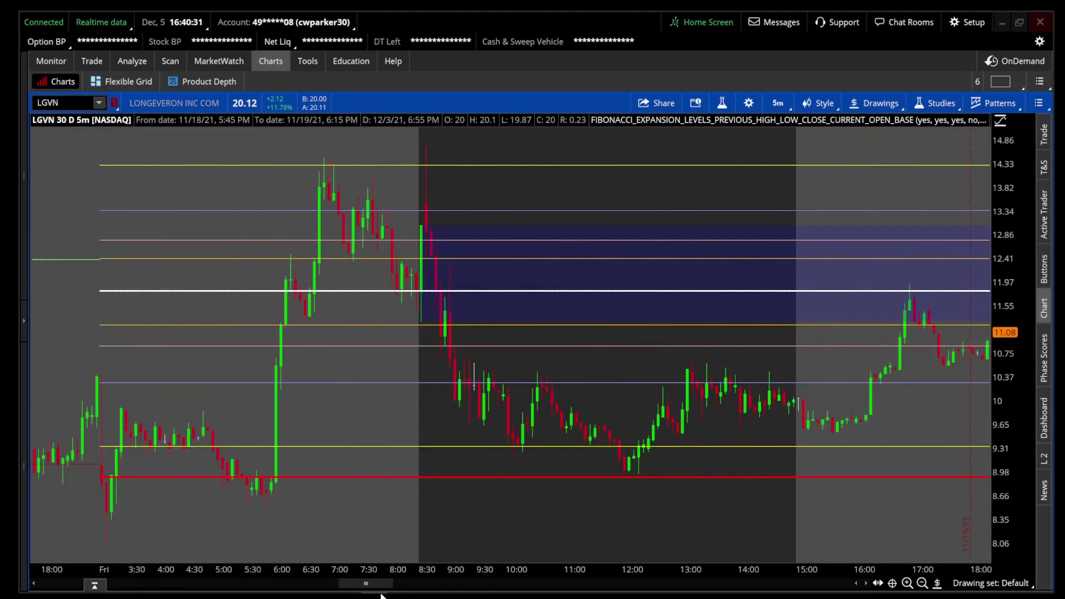
# Examine the November 22 rally up to the 45.5 high against the daily Fibonacci levels.
pyautogui.moveTo(382, 596); pyautogui.dragTo(431, 596)
pyautogui.moveTo(358, 353); pyautogui.dragTo(801, 383)
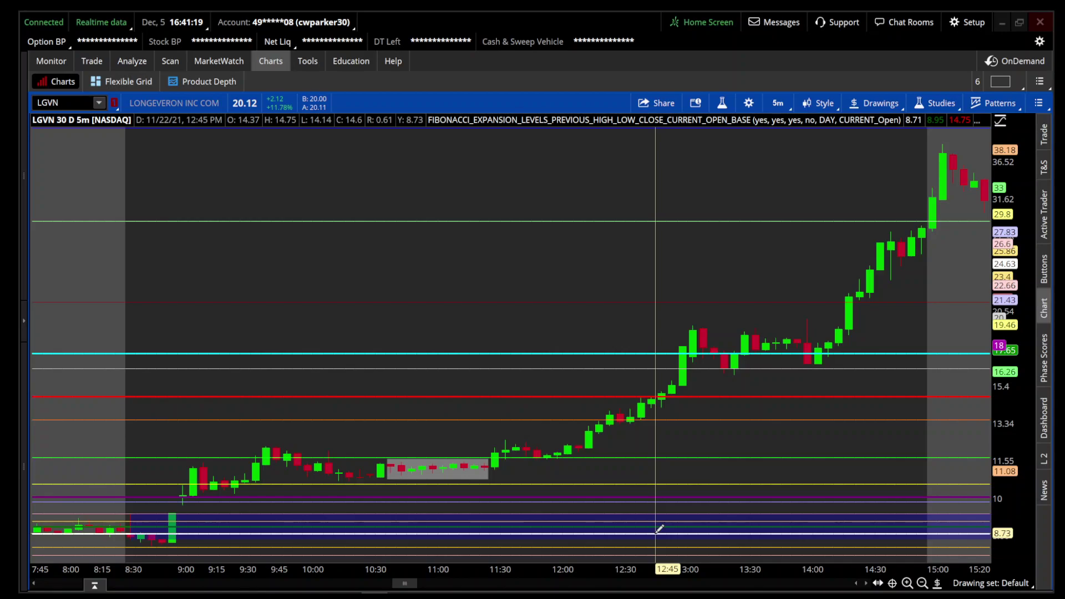
pyautogui.scroll(-1, 658, 529)
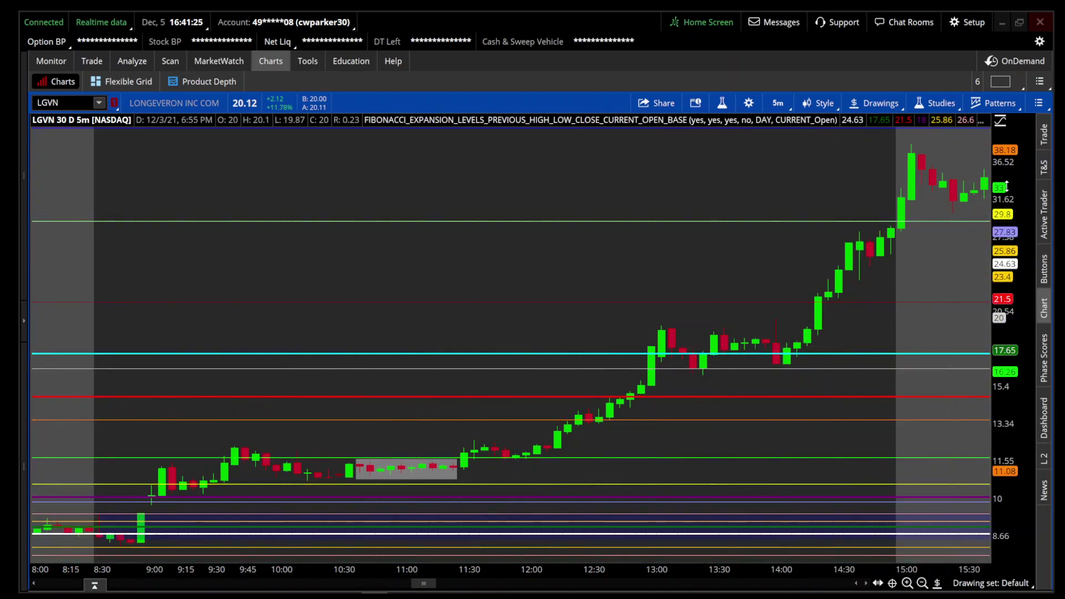
pyautogui.rightClick(802, 186)
pyautogui.click(822, 199)
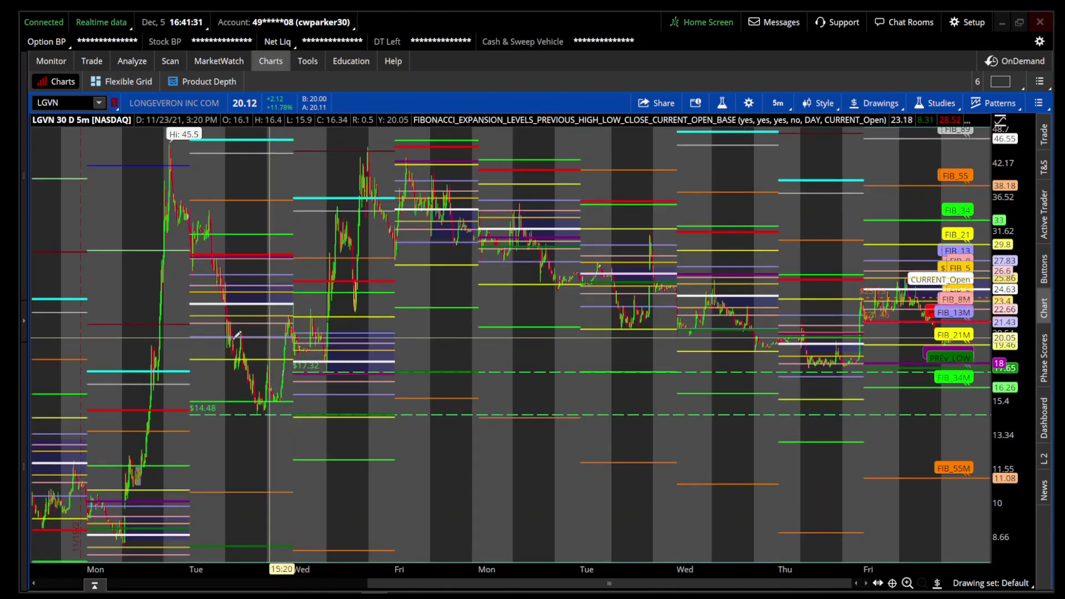
pyautogui.moveTo(208, 340); pyautogui.dragTo(91, 342)
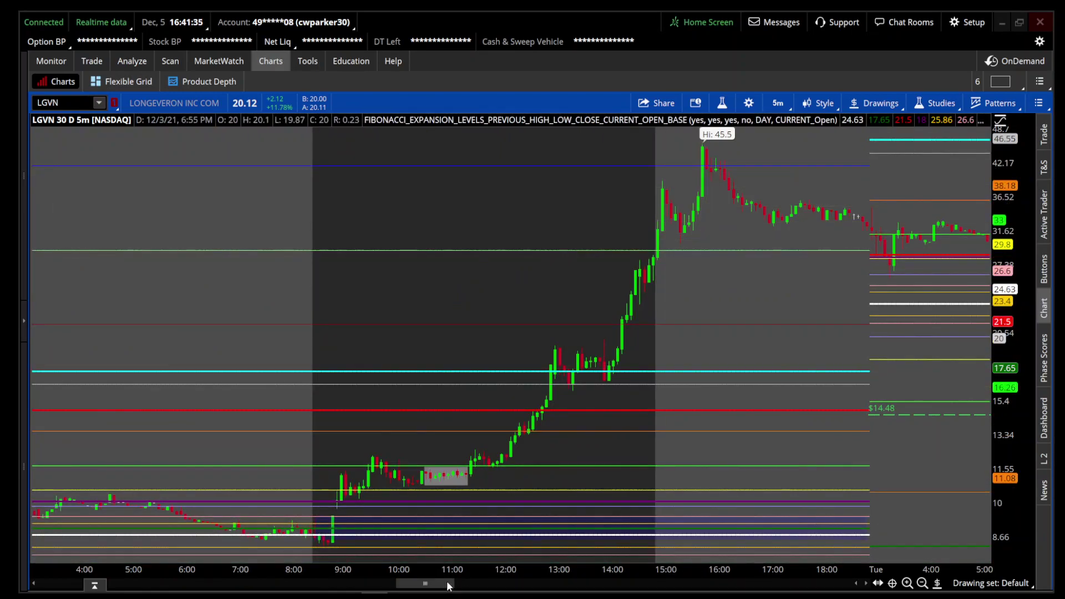
# Examine the November 24, November 30 and December 3 sessions against the daily Fibonacci levels and opening range clouds.
pyautogui.moveTo(448, 581); pyautogui.dragTo(553, 585)
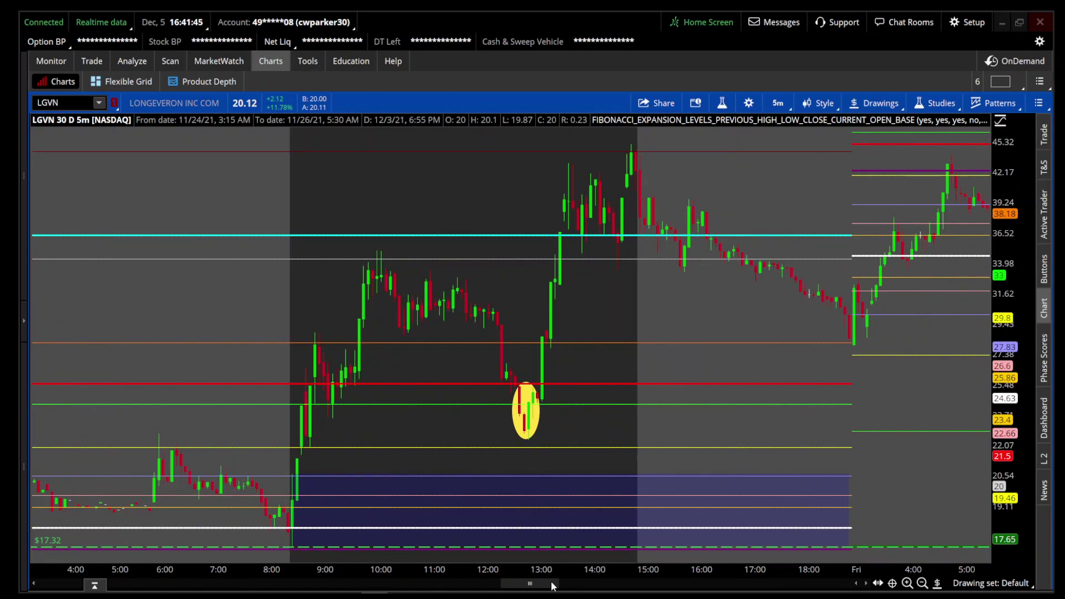
pyautogui.moveTo(553, 583); pyautogui.dragTo(680, 596)
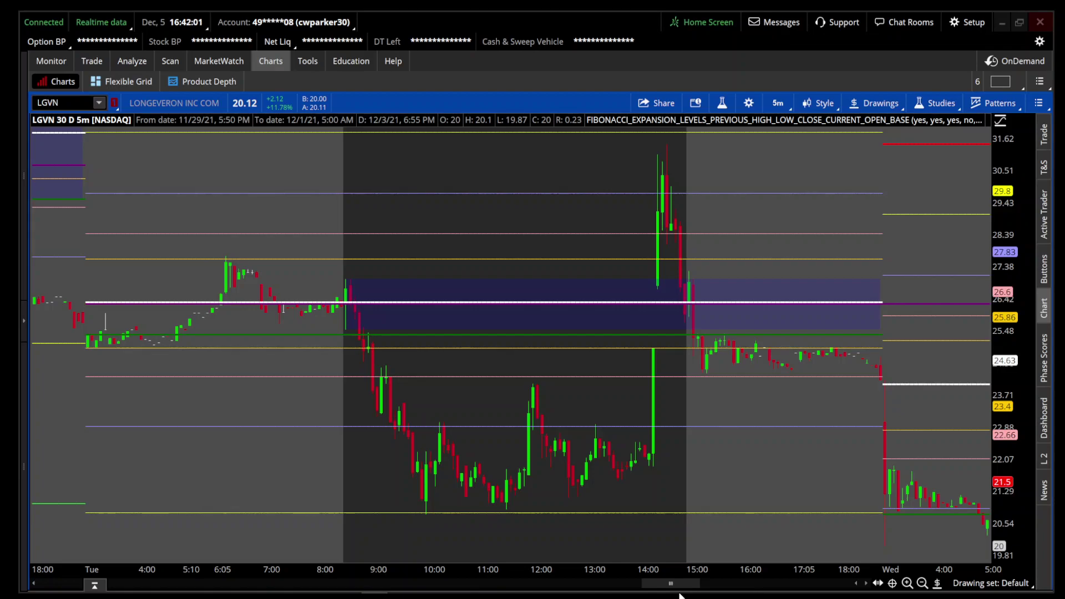
pyautogui.moveTo(681, 596); pyautogui.dragTo(834, 590)
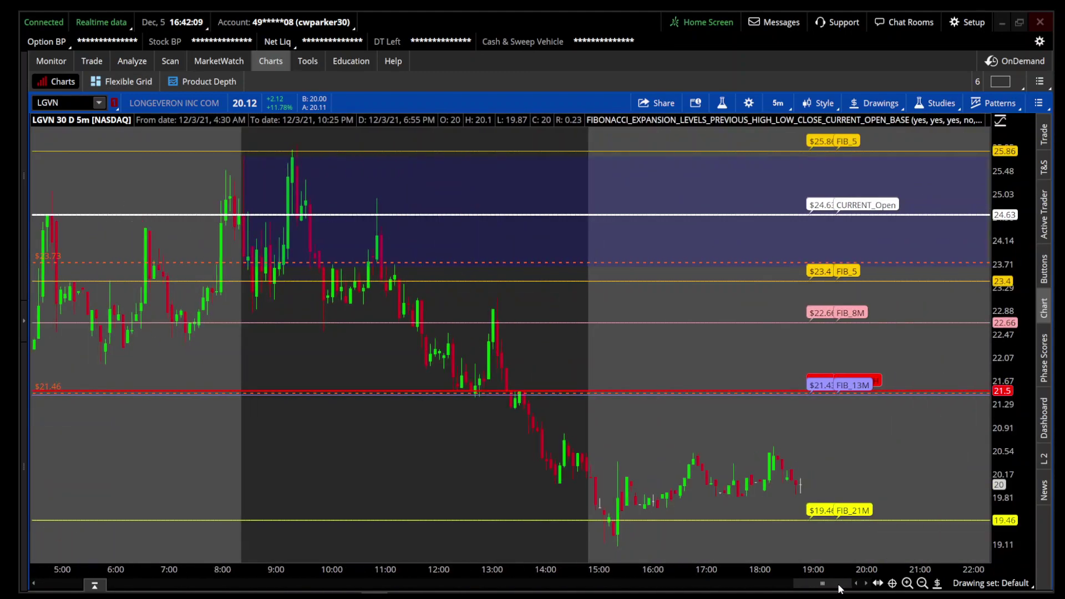
pyautogui.moveTo(836, 586); pyautogui.dragTo(826, 585)
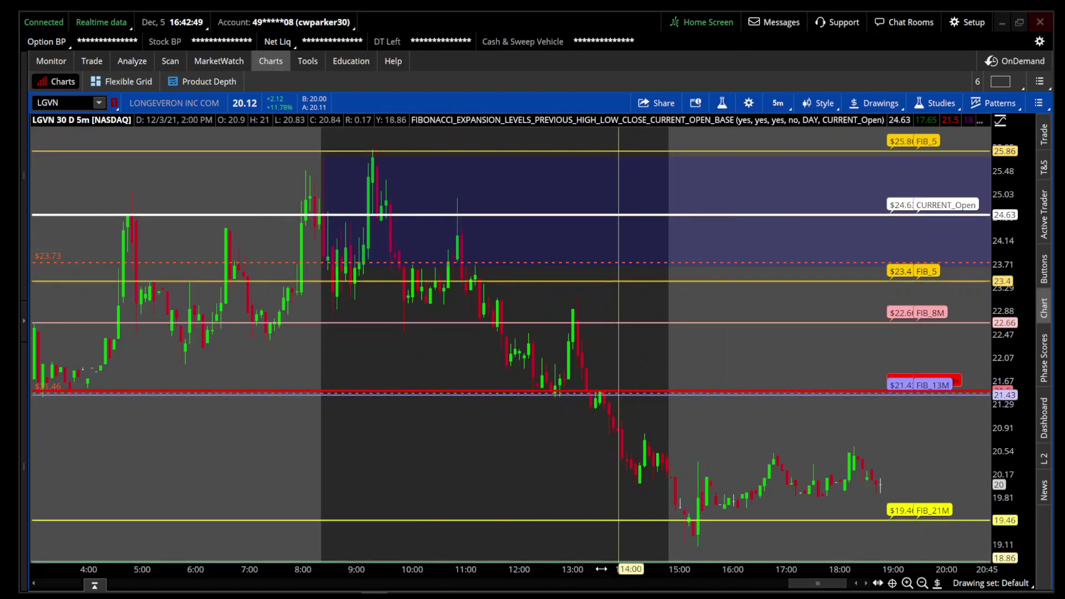
# Remove the Fibonacci expansion levels study and the TWO_LINE_ORB study from the LGVN chart's added studies.
pyautogui.click(722, 103)
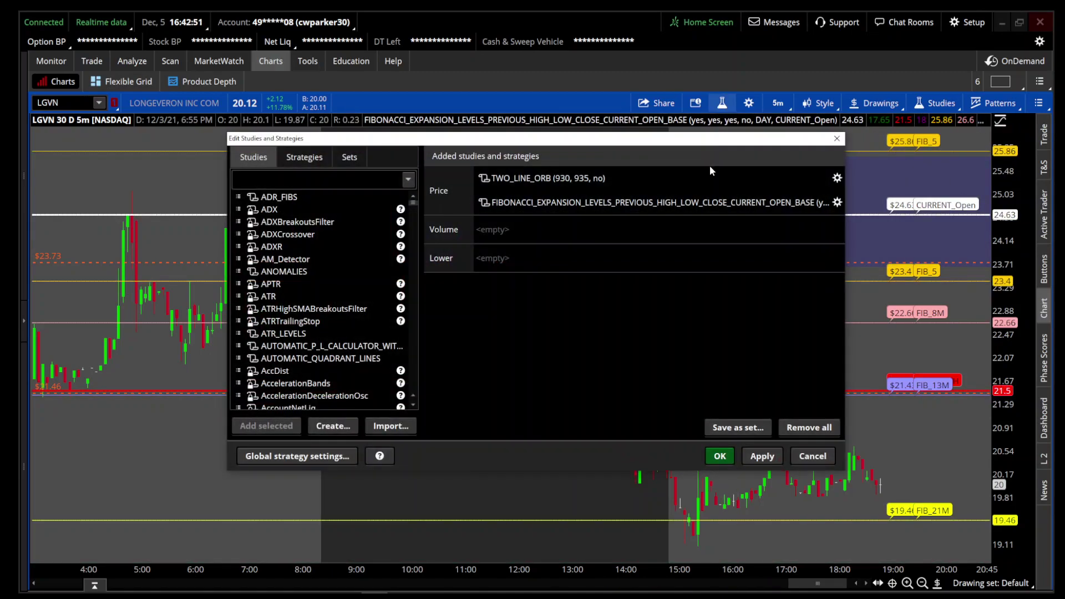
pyautogui.click(804, 202)
pyautogui.click(823, 202)
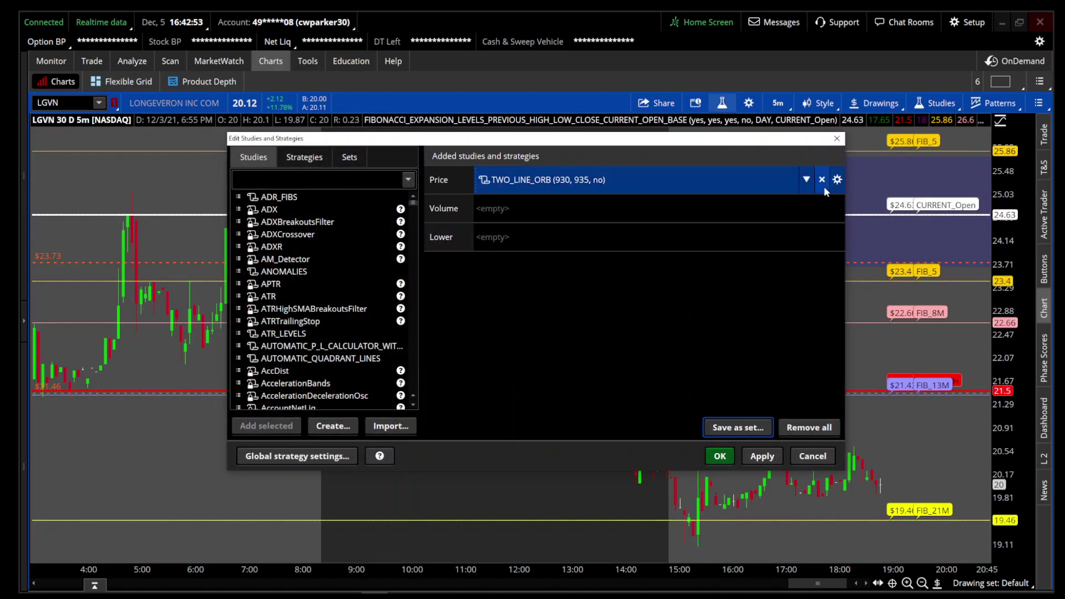
pyautogui.click(823, 181)
# Find the ADR_FIBS study with the search text "adr" and add it to the LGVN chart.
pyautogui.click(317, 180)
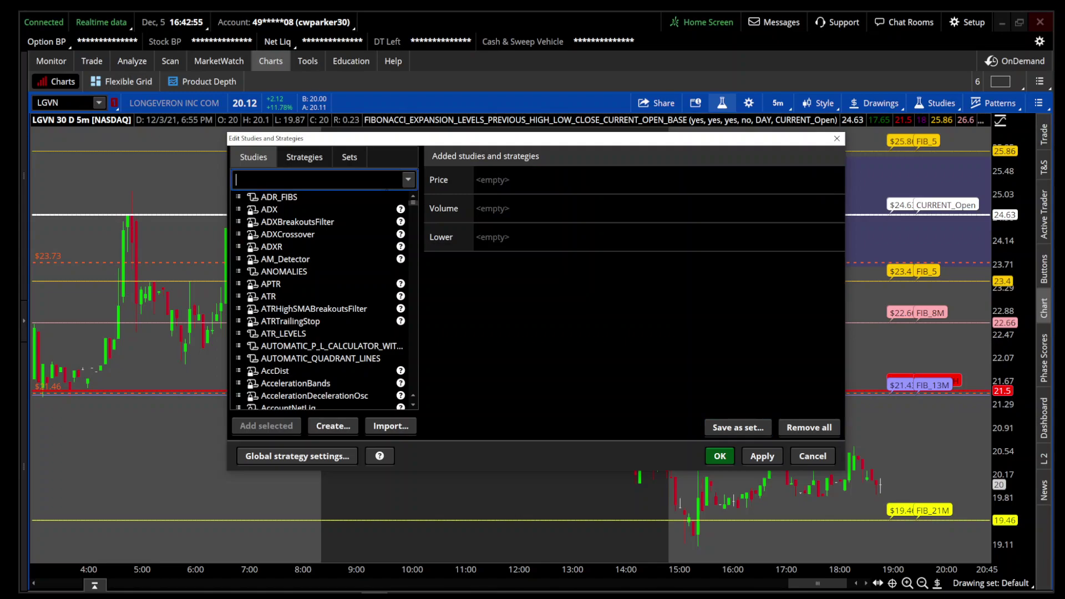
pyautogui.write('adr')
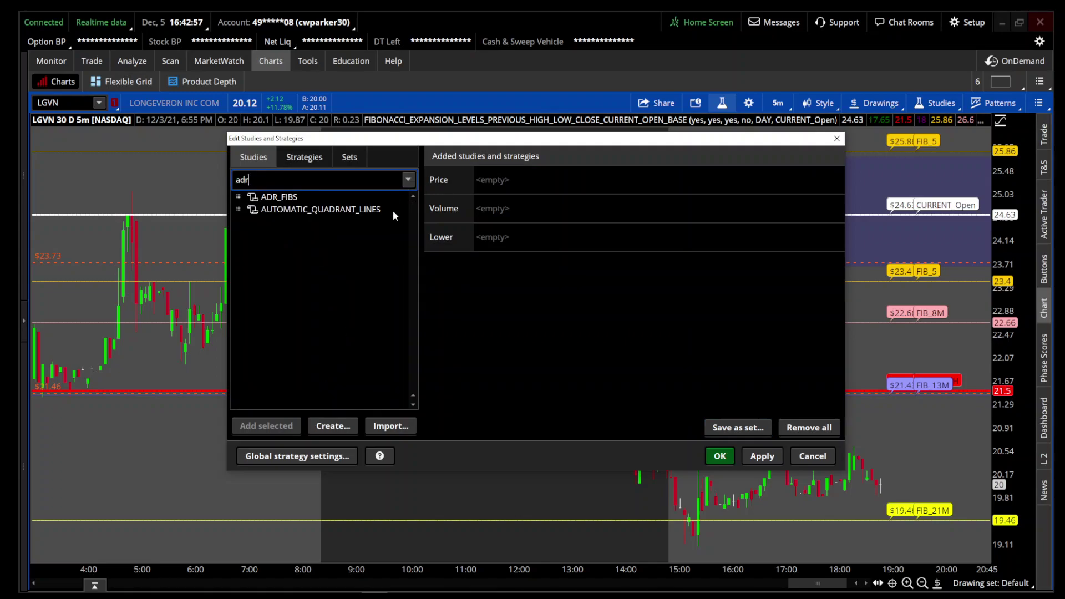
pyautogui.click(287, 198)
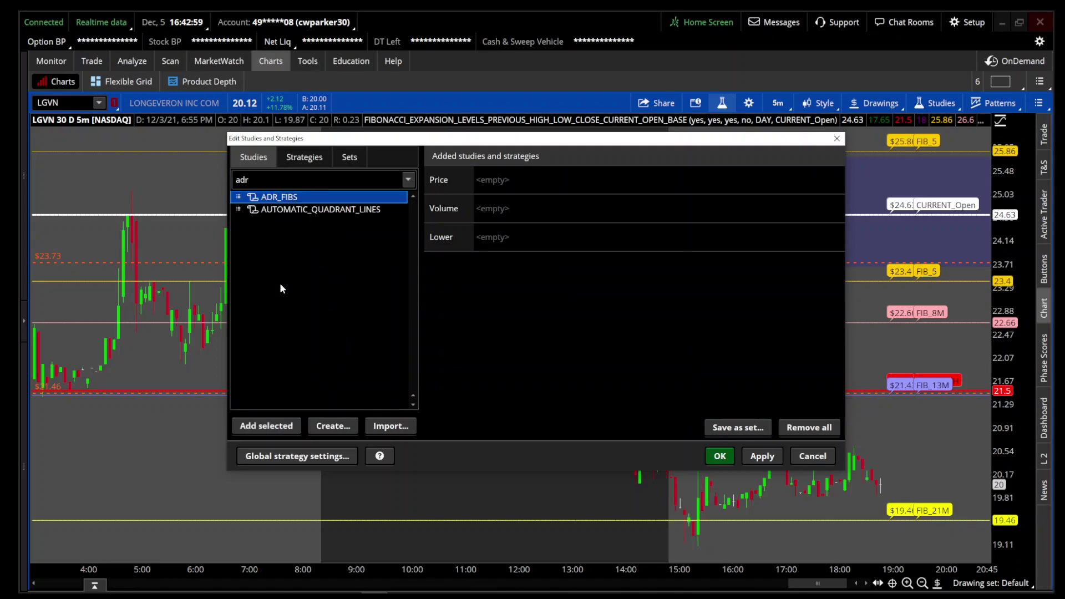
pyautogui.click(269, 427)
pyautogui.click(708, 459)
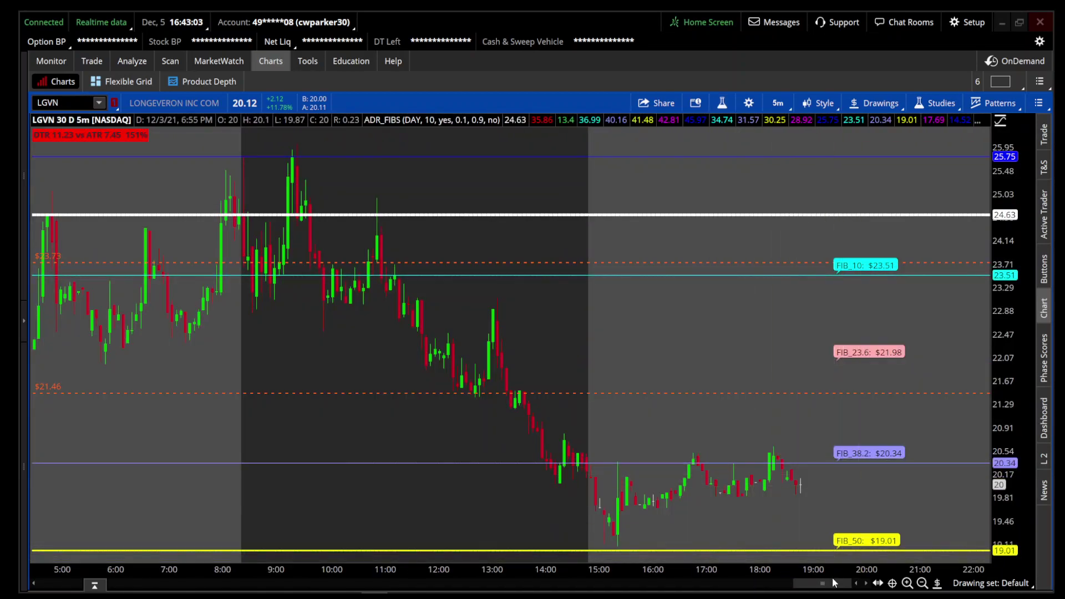
# Examine the ADR_FIBS levels across earlier LGVN sessions, along with the study's higher time frame options and day average range input.
pyautogui.click(923, 583)
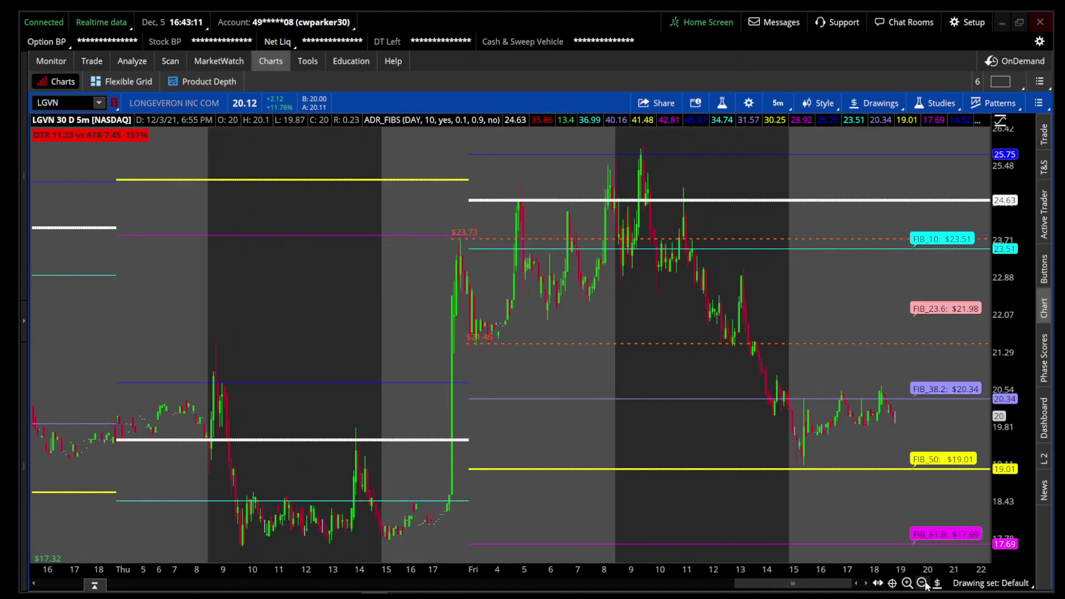
pyautogui.click(923, 584)
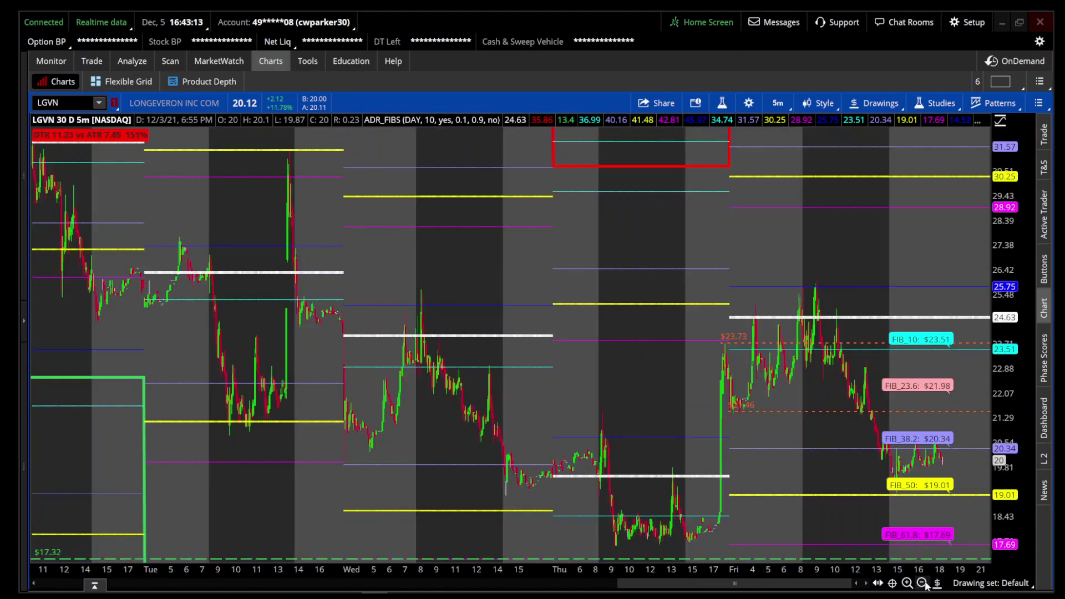
pyautogui.moveTo(807, 581); pyautogui.dragTo(566, 575)
pyautogui.click(722, 102)
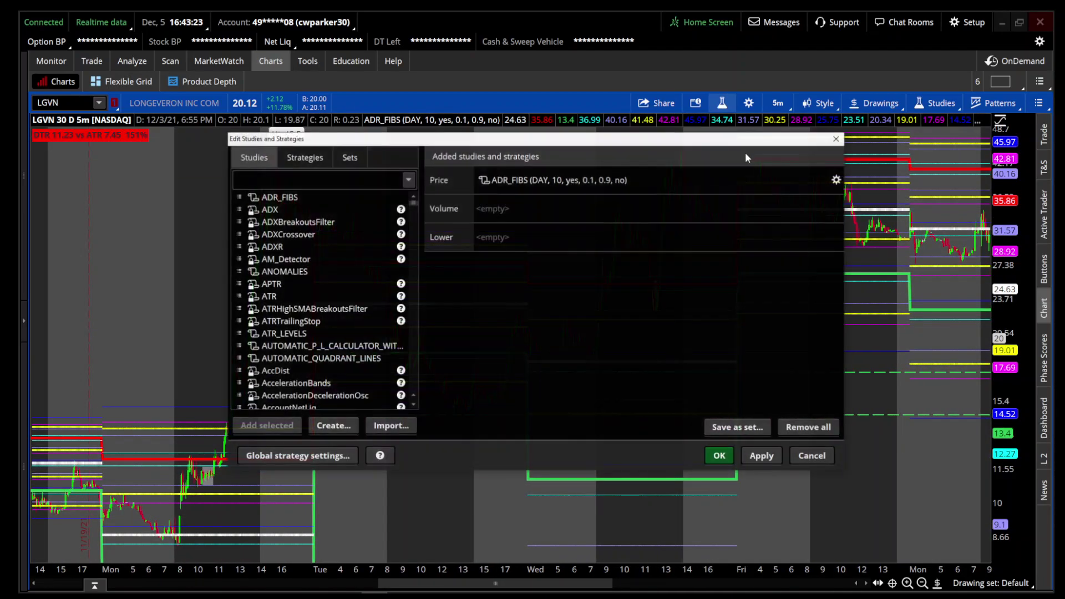
pyautogui.click(837, 180)
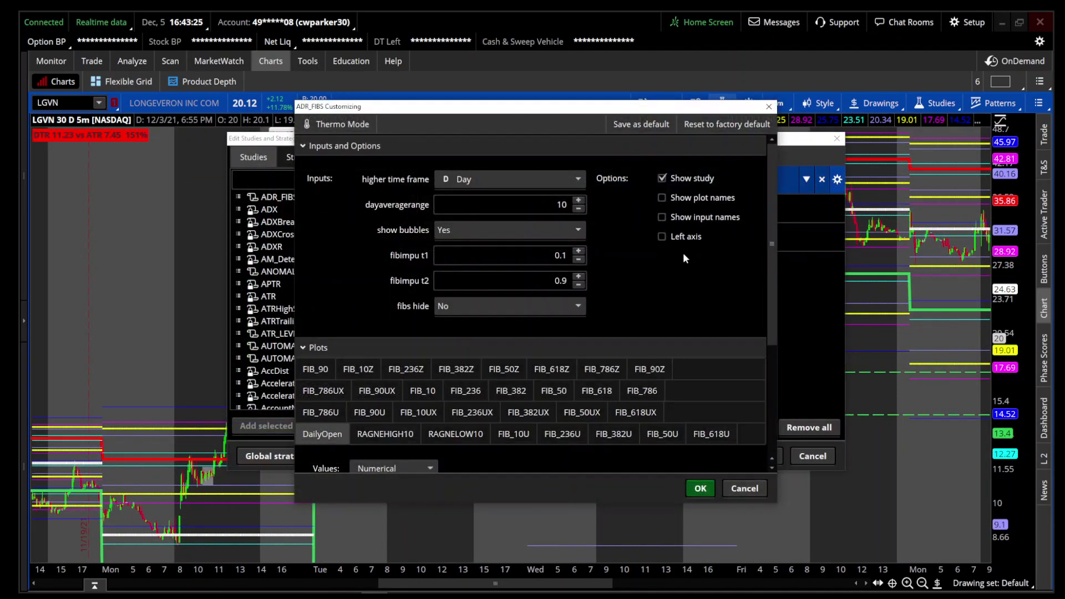
pyautogui.click(514, 179)
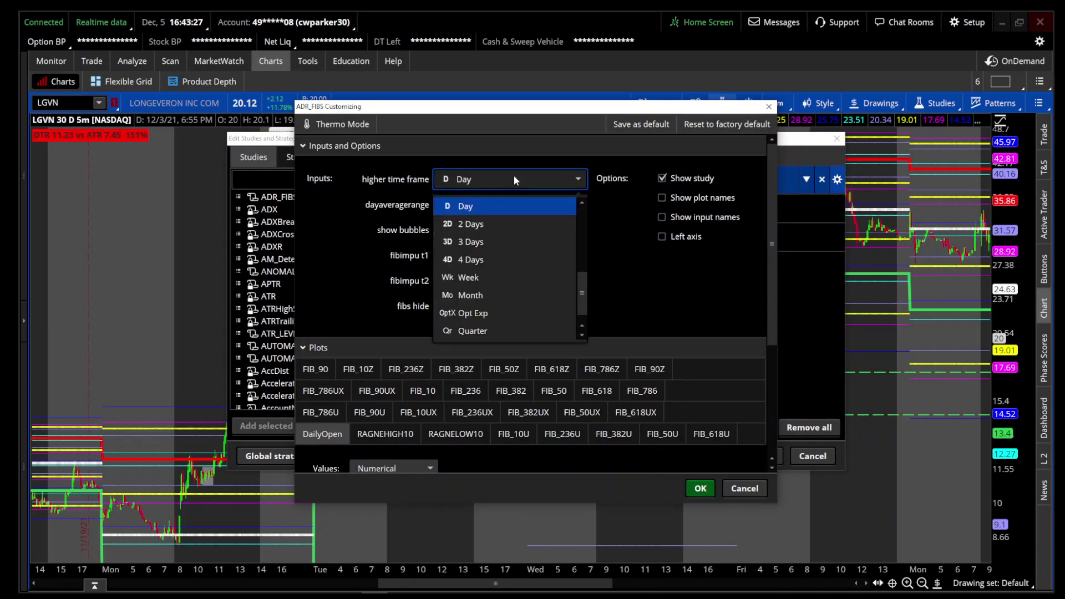
pyautogui.click(514, 178)
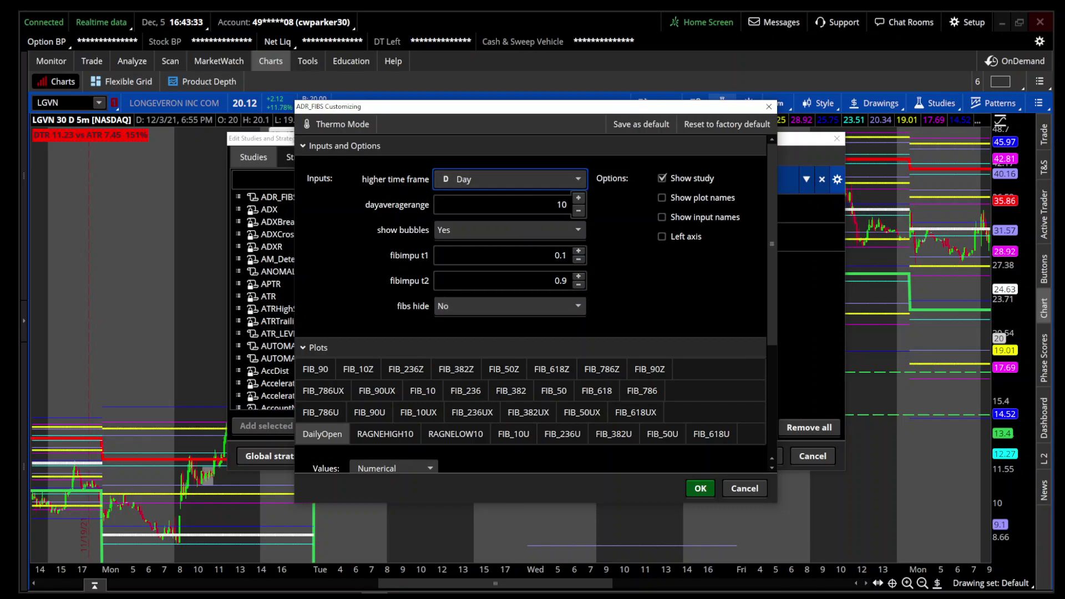
pyautogui.doubleClick(569, 207)
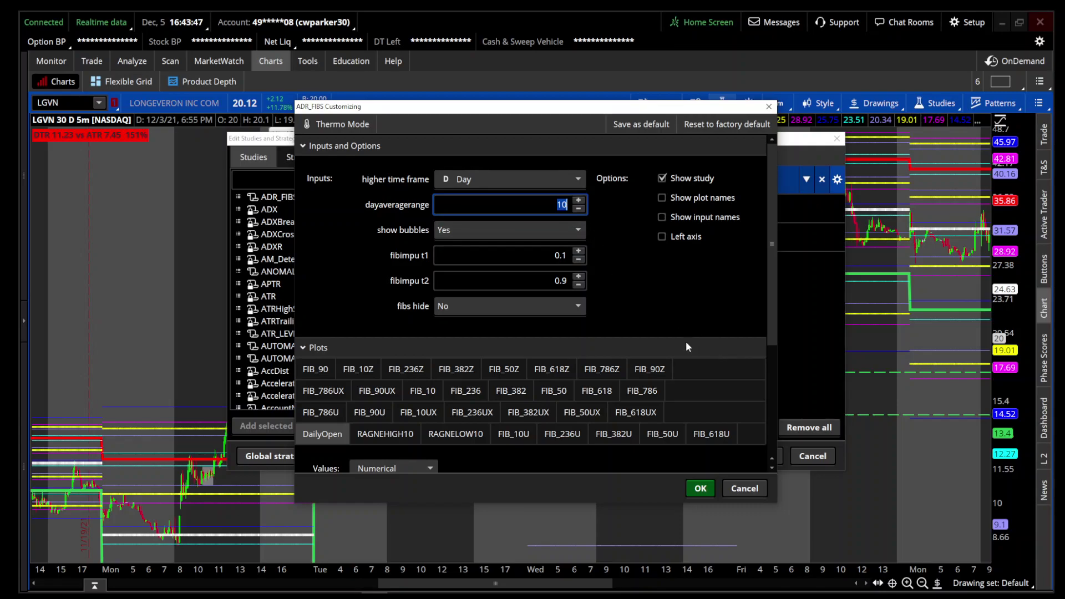
# Set the fibs hide input of the ADR_FIBS study to Yes and apply it to the chart.
pyautogui.click(536, 305)
pyautogui.click(533, 350)
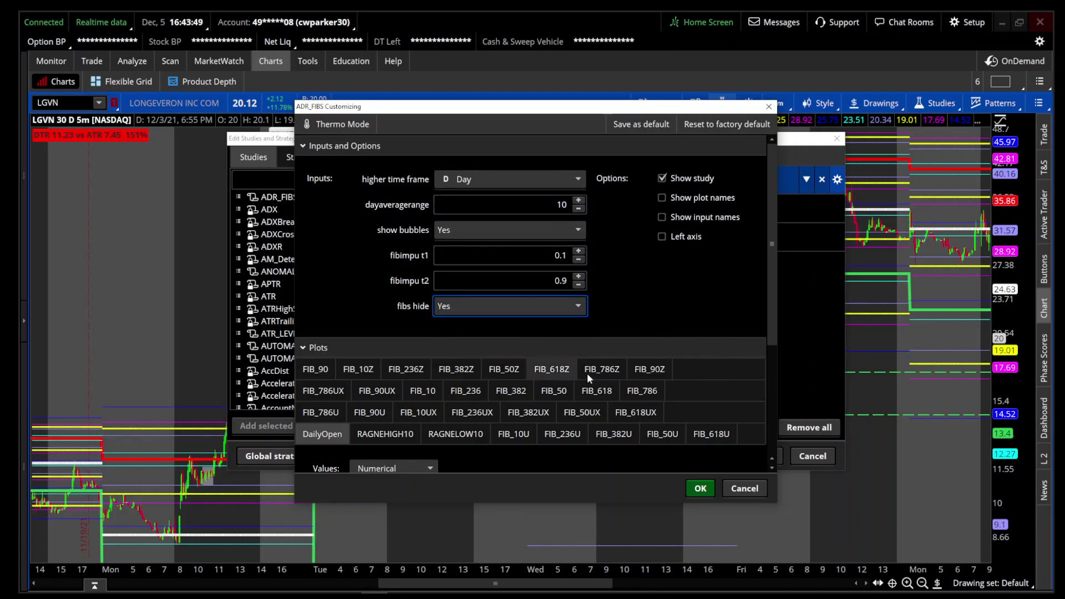
pyautogui.click(700, 490)
pyautogui.click(766, 455)
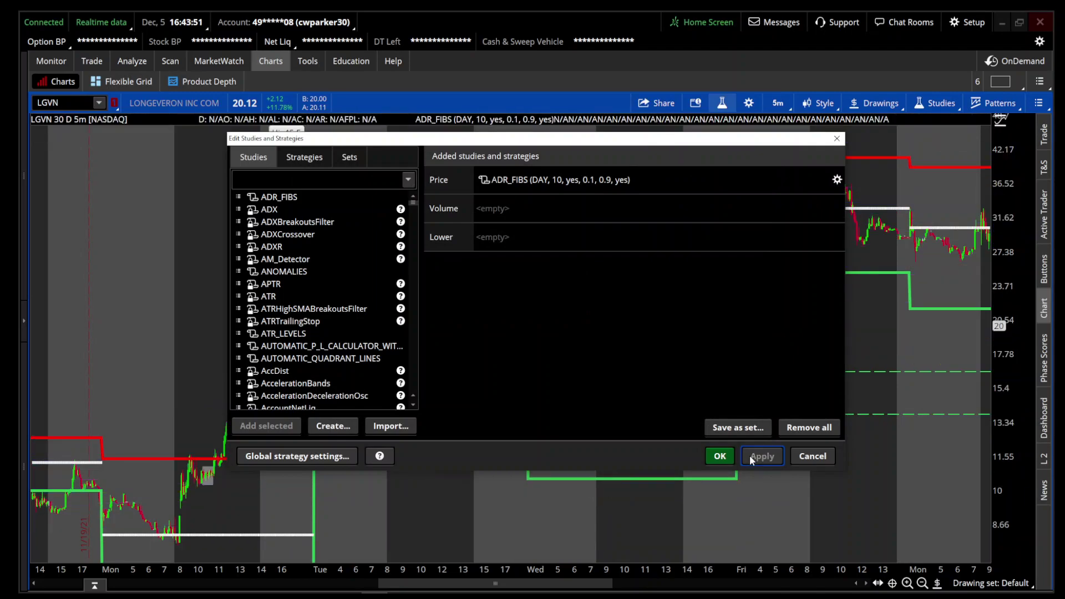
pyautogui.click(721, 455)
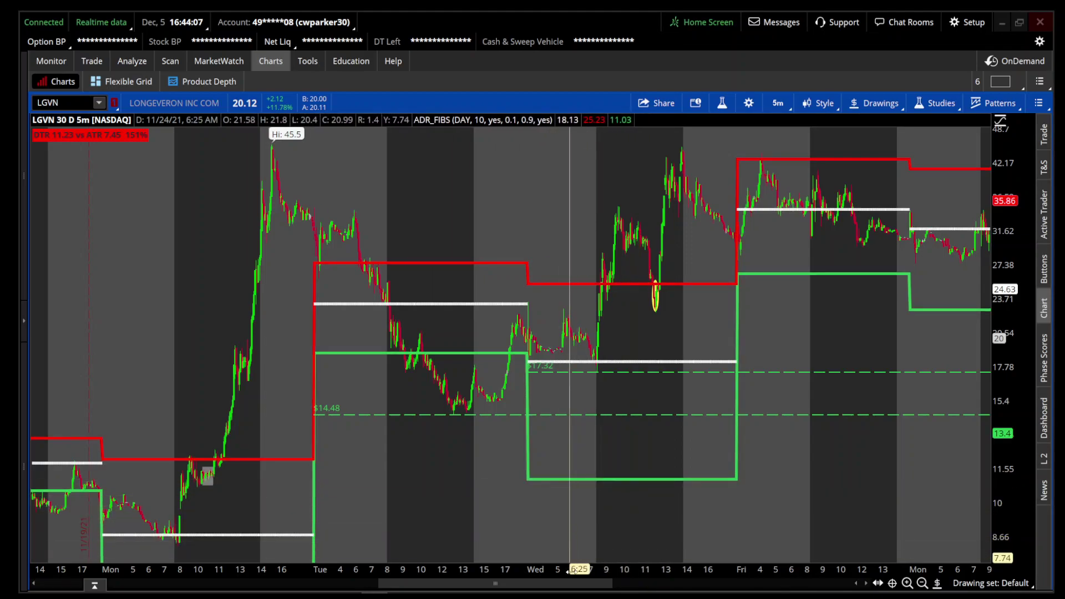
# Set the fibs hide input of the ADR_FIBS study back to No and apply it to the LGVN chart.
pyautogui.moveTo(578, 586); pyautogui.dragTo(479, 575)
pyautogui.click(722, 104)
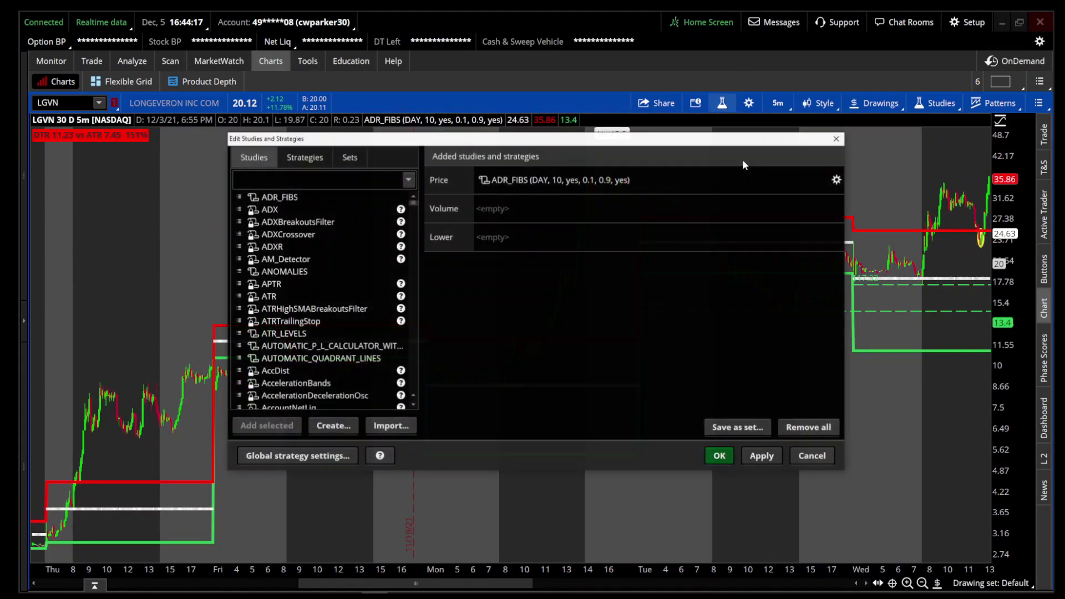
pyautogui.click(837, 180)
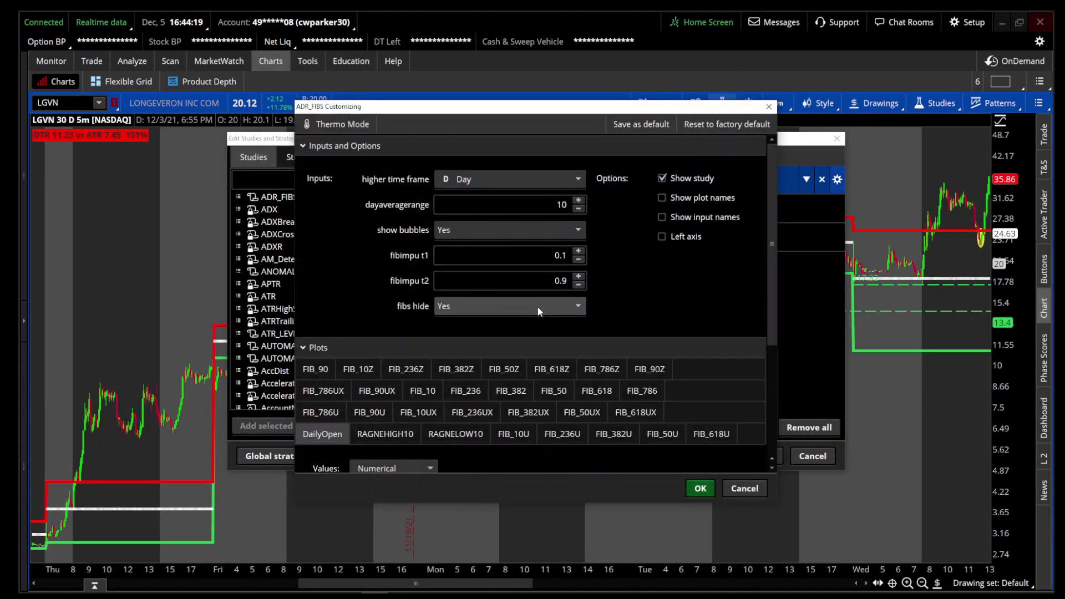
pyautogui.click(516, 306)
pyautogui.click(523, 345)
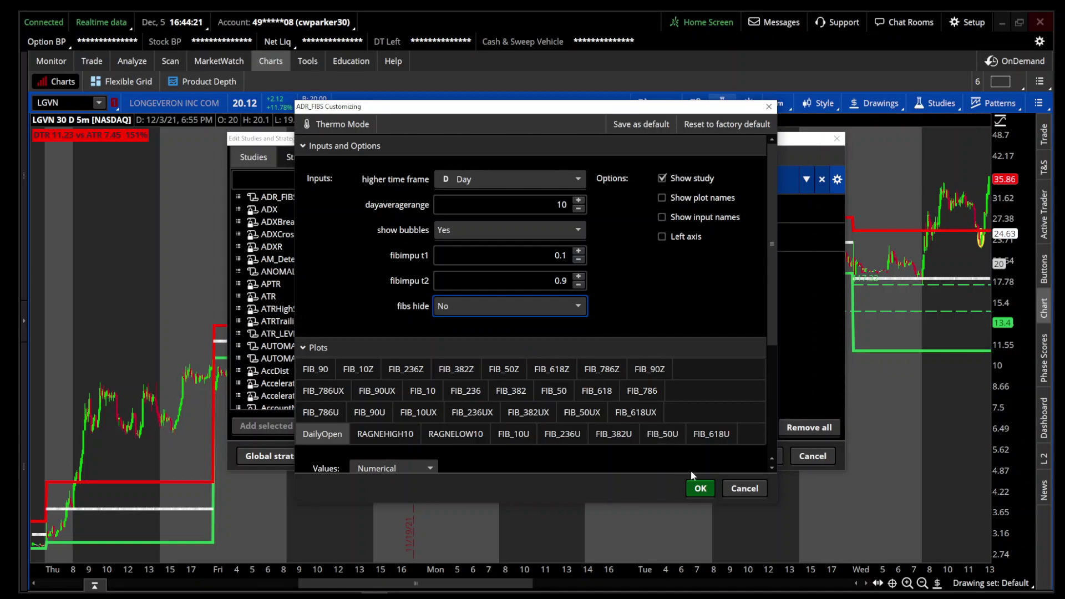
pyautogui.click(701, 489)
pyautogui.click(719, 457)
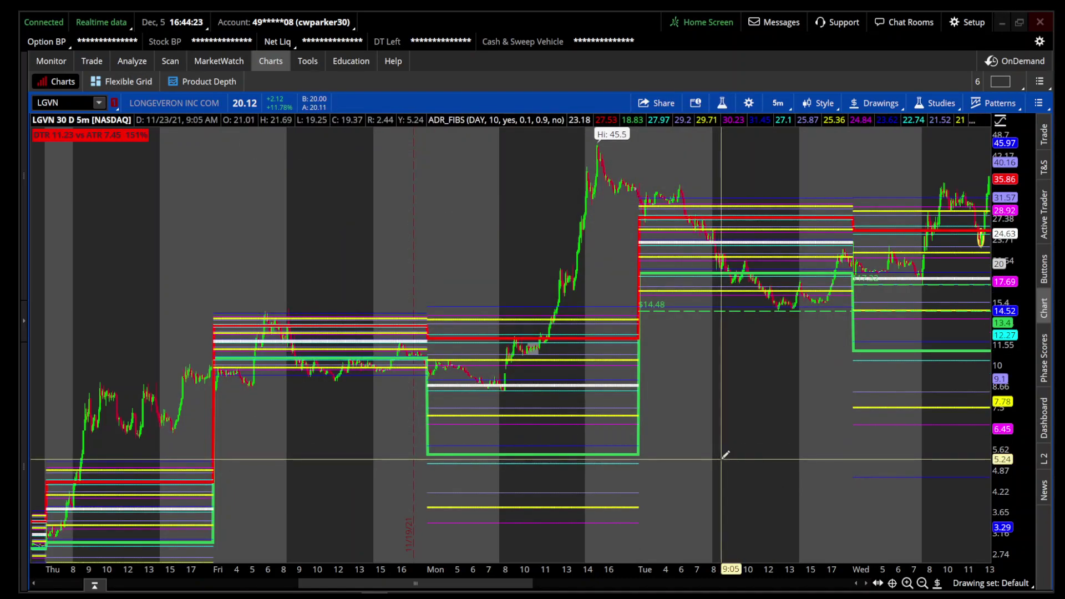
# Examine the November 22 and December 3 LGVN sessions against the ADR_FIBS levels.
pyautogui.moveTo(405, 244); pyautogui.dragTo(643, 248)
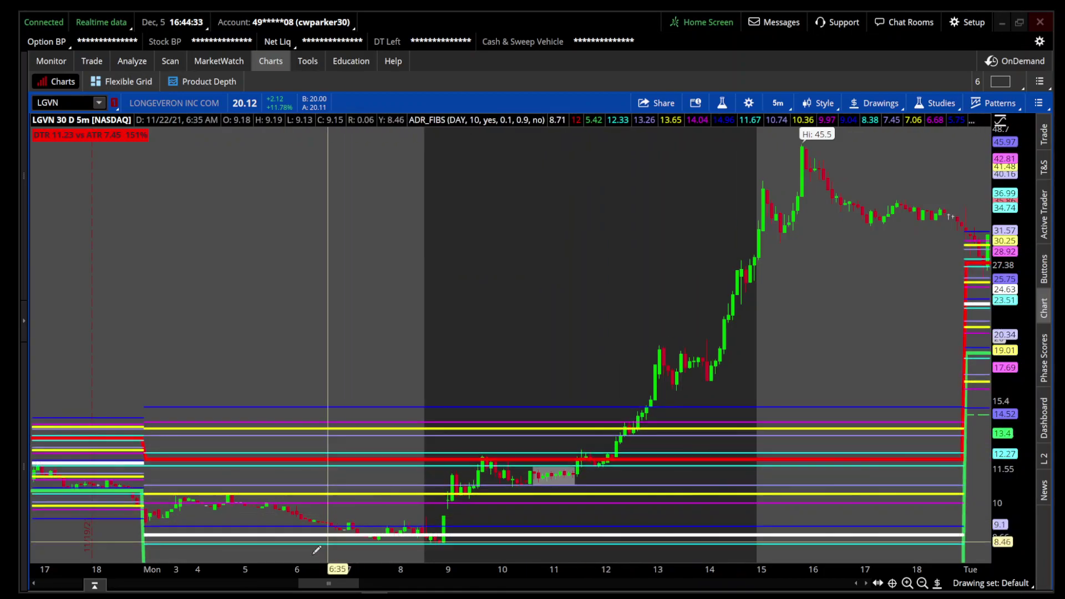
pyautogui.moveTo(333, 583); pyautogui.dragTo(842, 596)
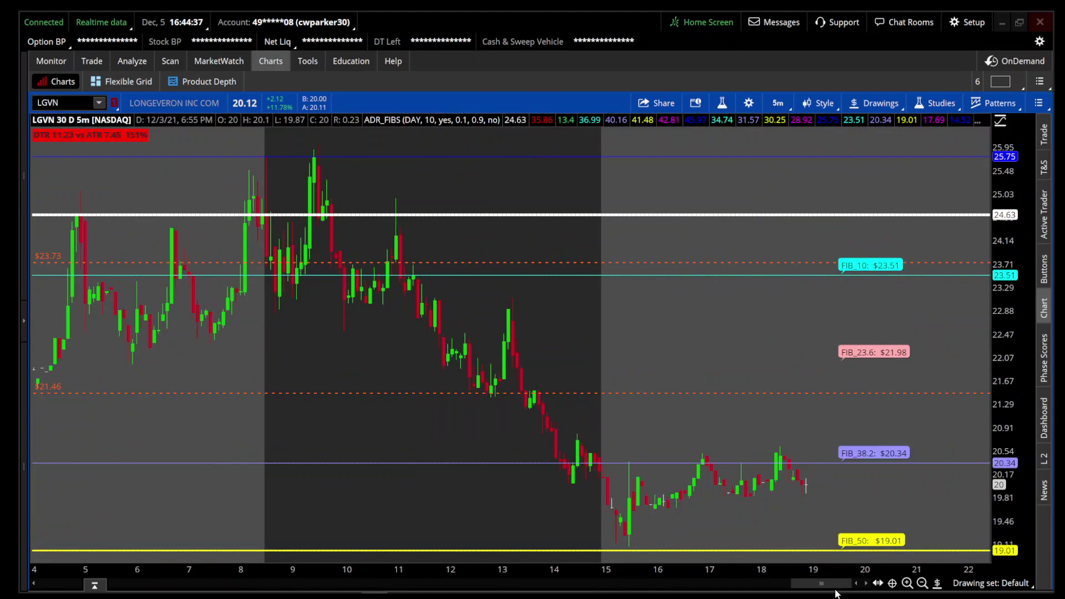